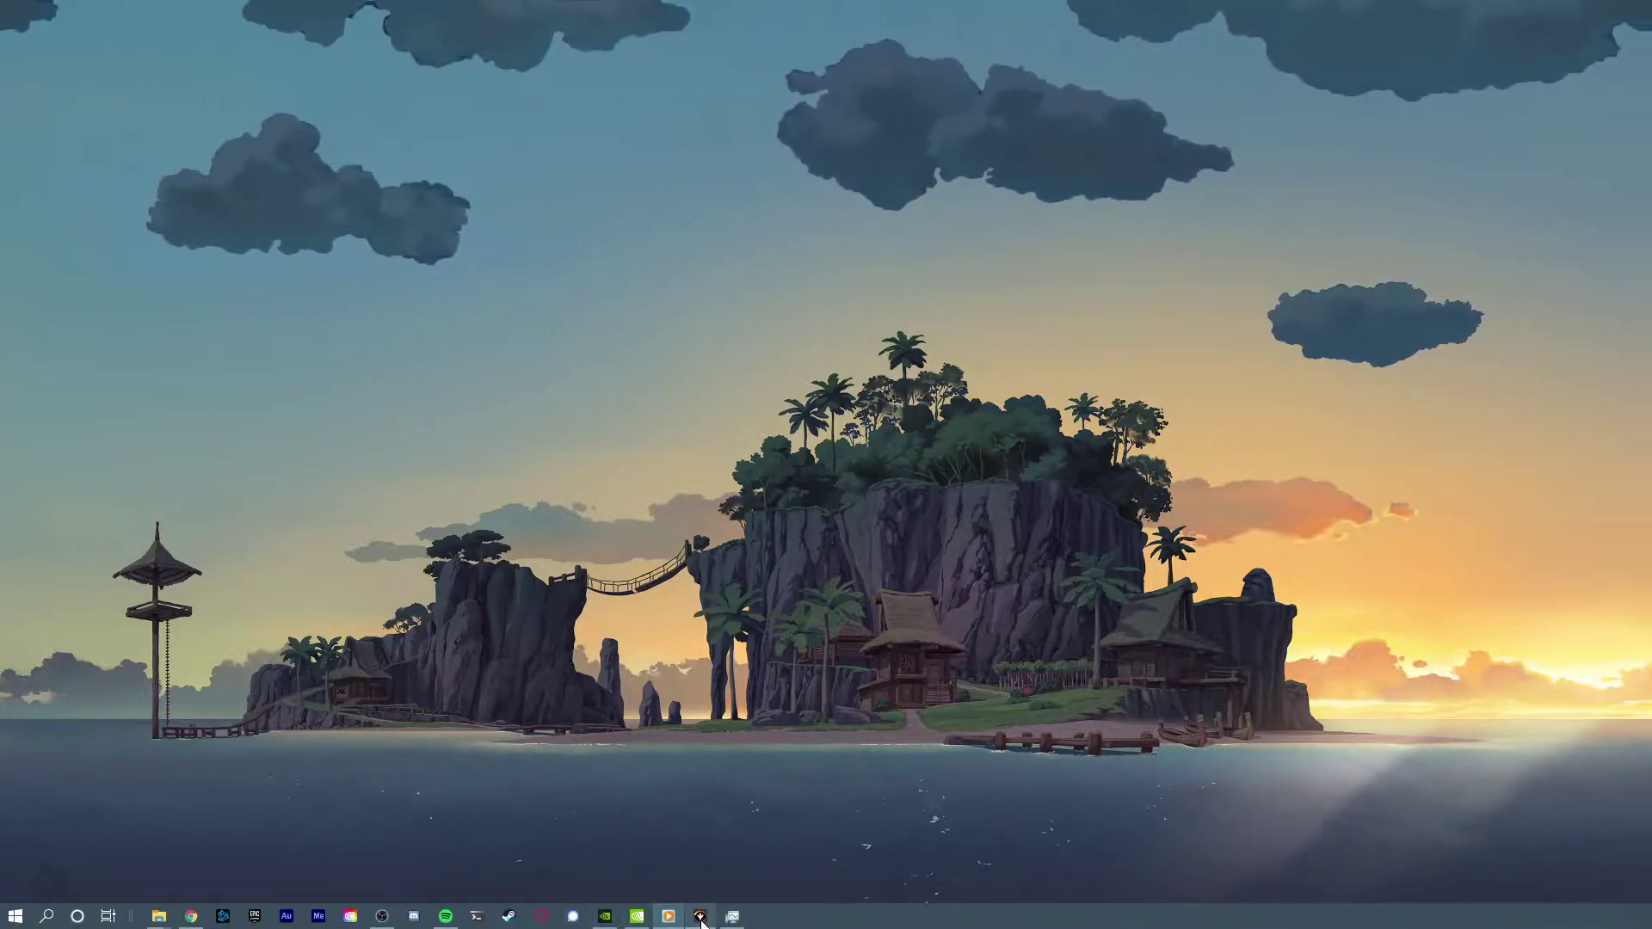
Restore the Magic Legends window from the taskbar and open its Options panel
click(700, 916)
click(342, 490)
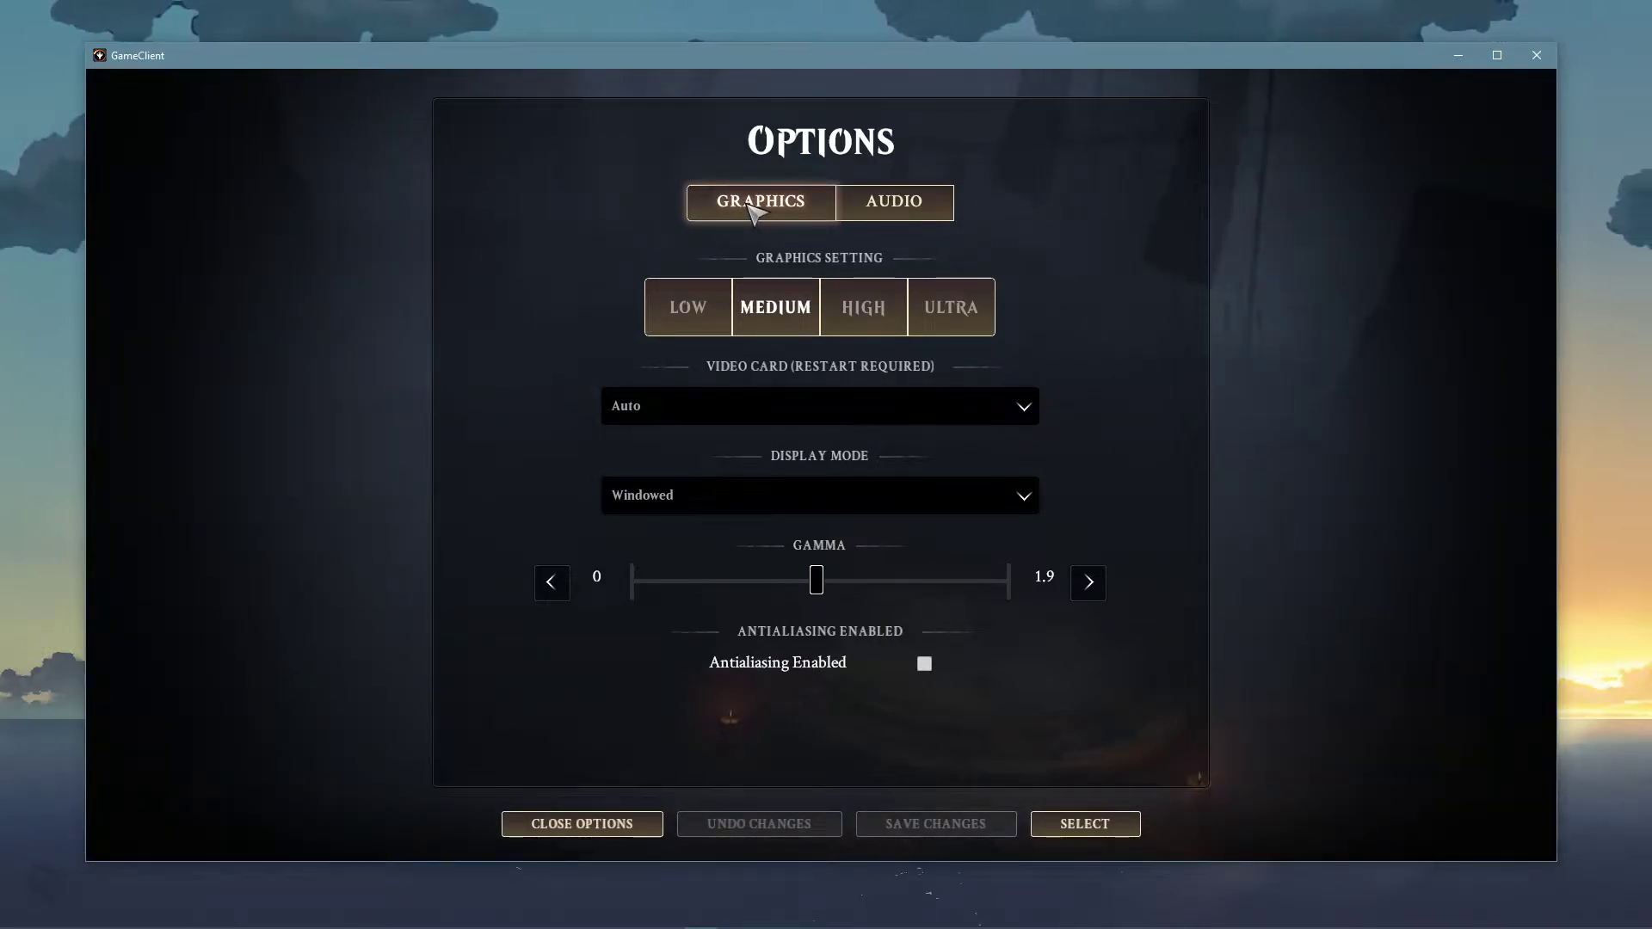
Try the Low preset and RTX 2060 SUPER card, settle on Medium in Windowed mode, and save
click(688, 325)
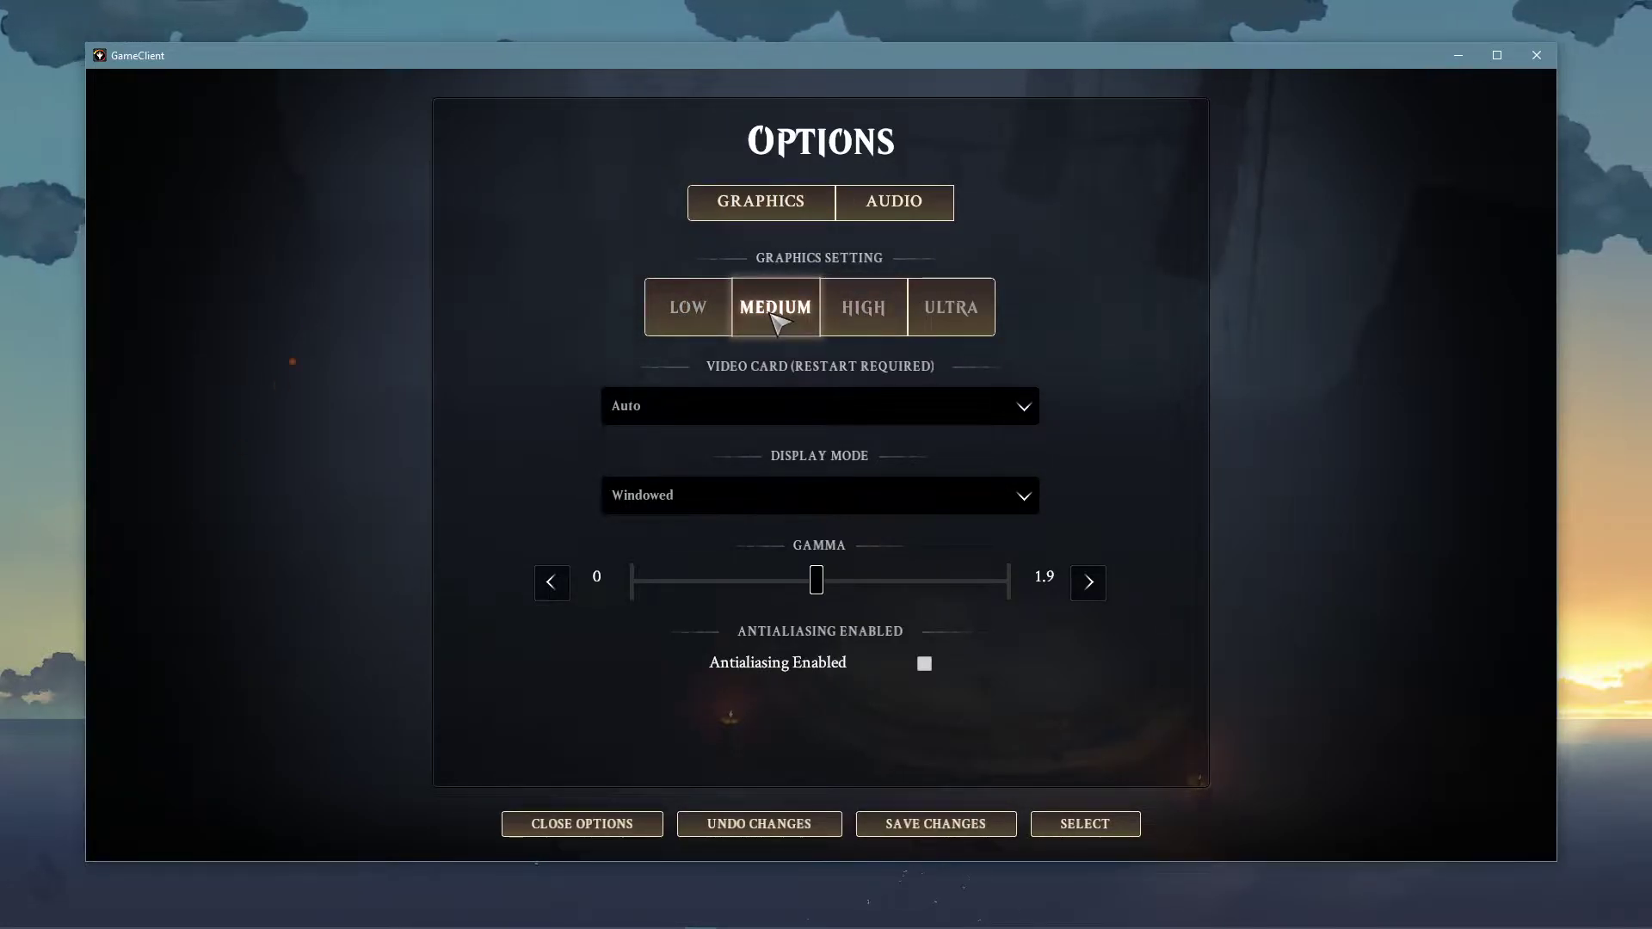
click(764, 405)
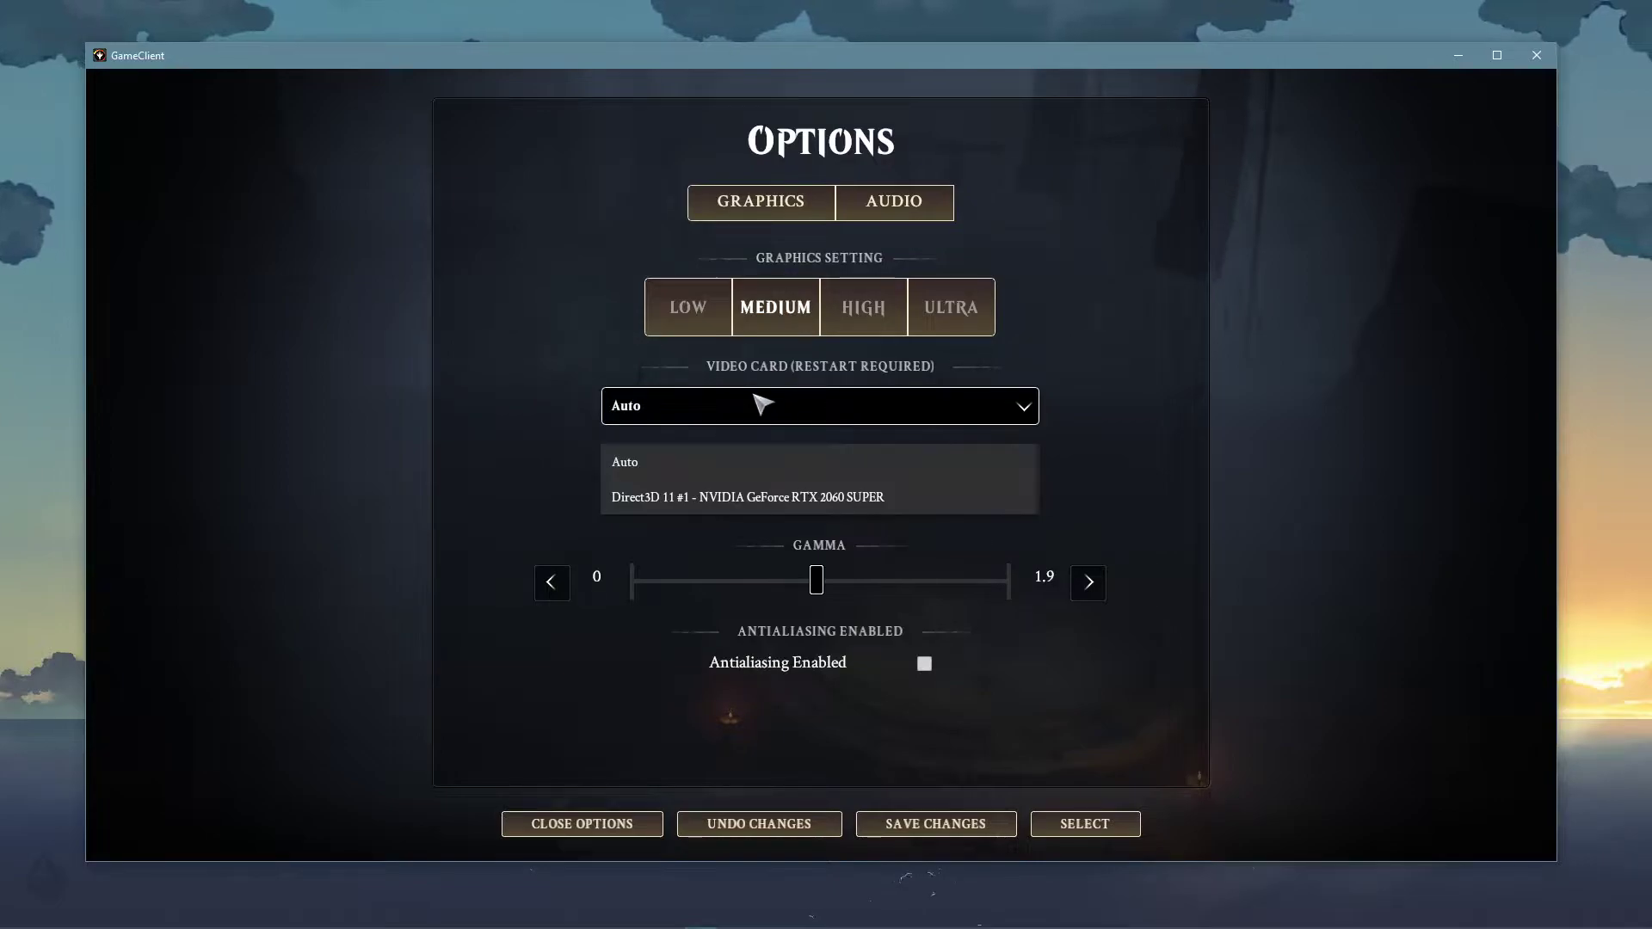
click(769, 497)
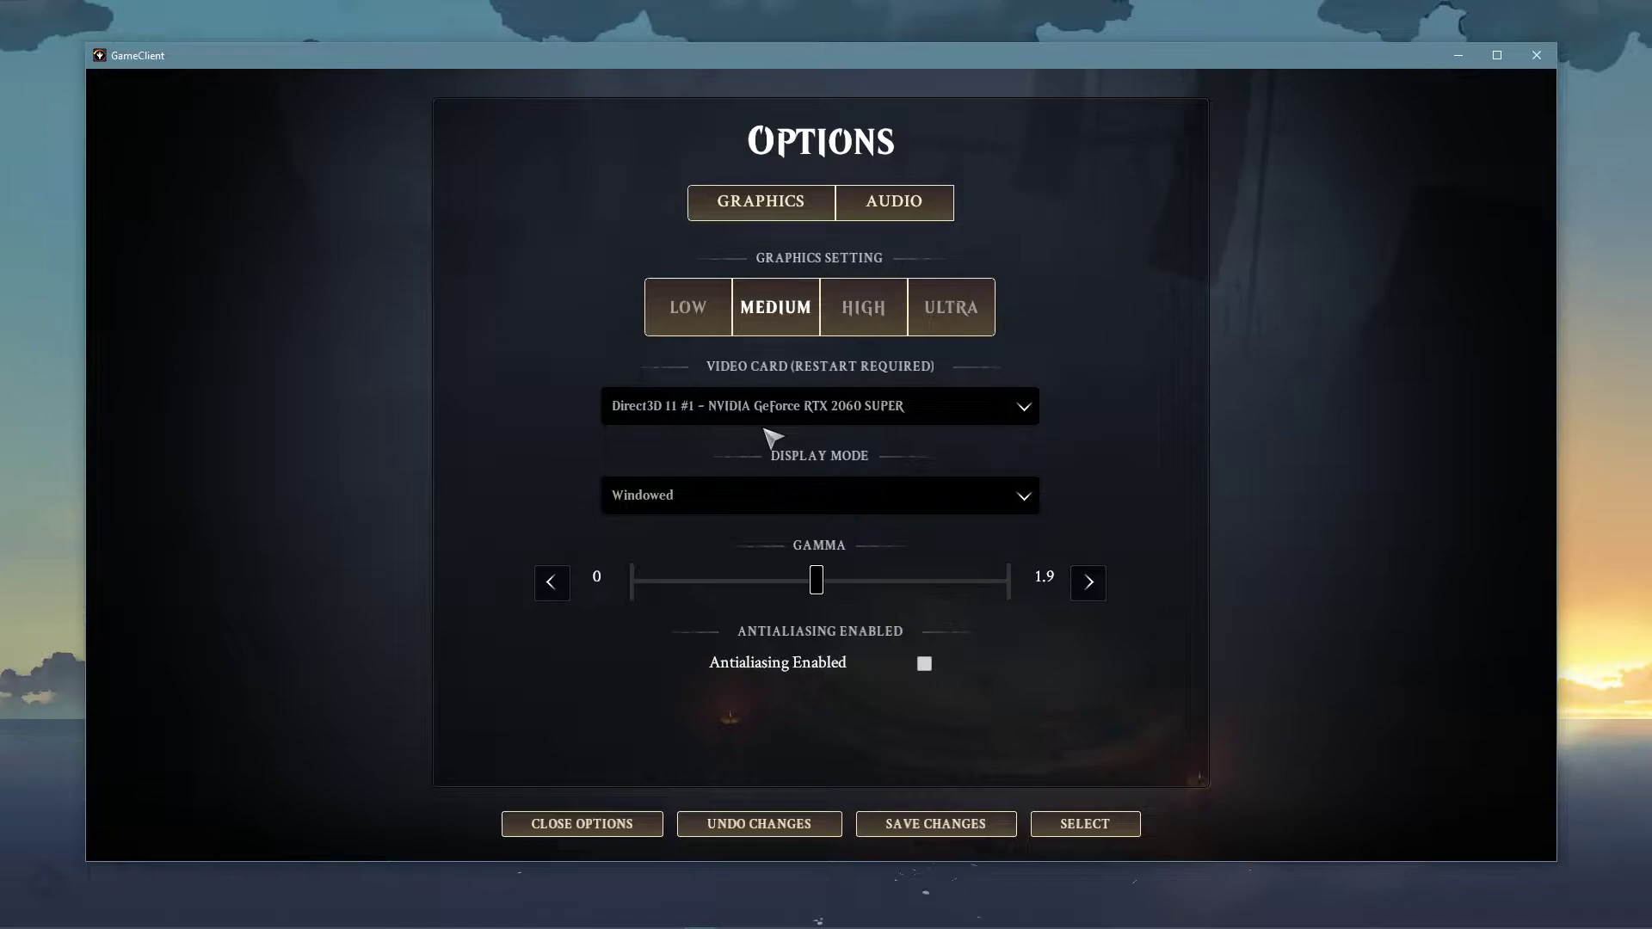
click(740, 504)
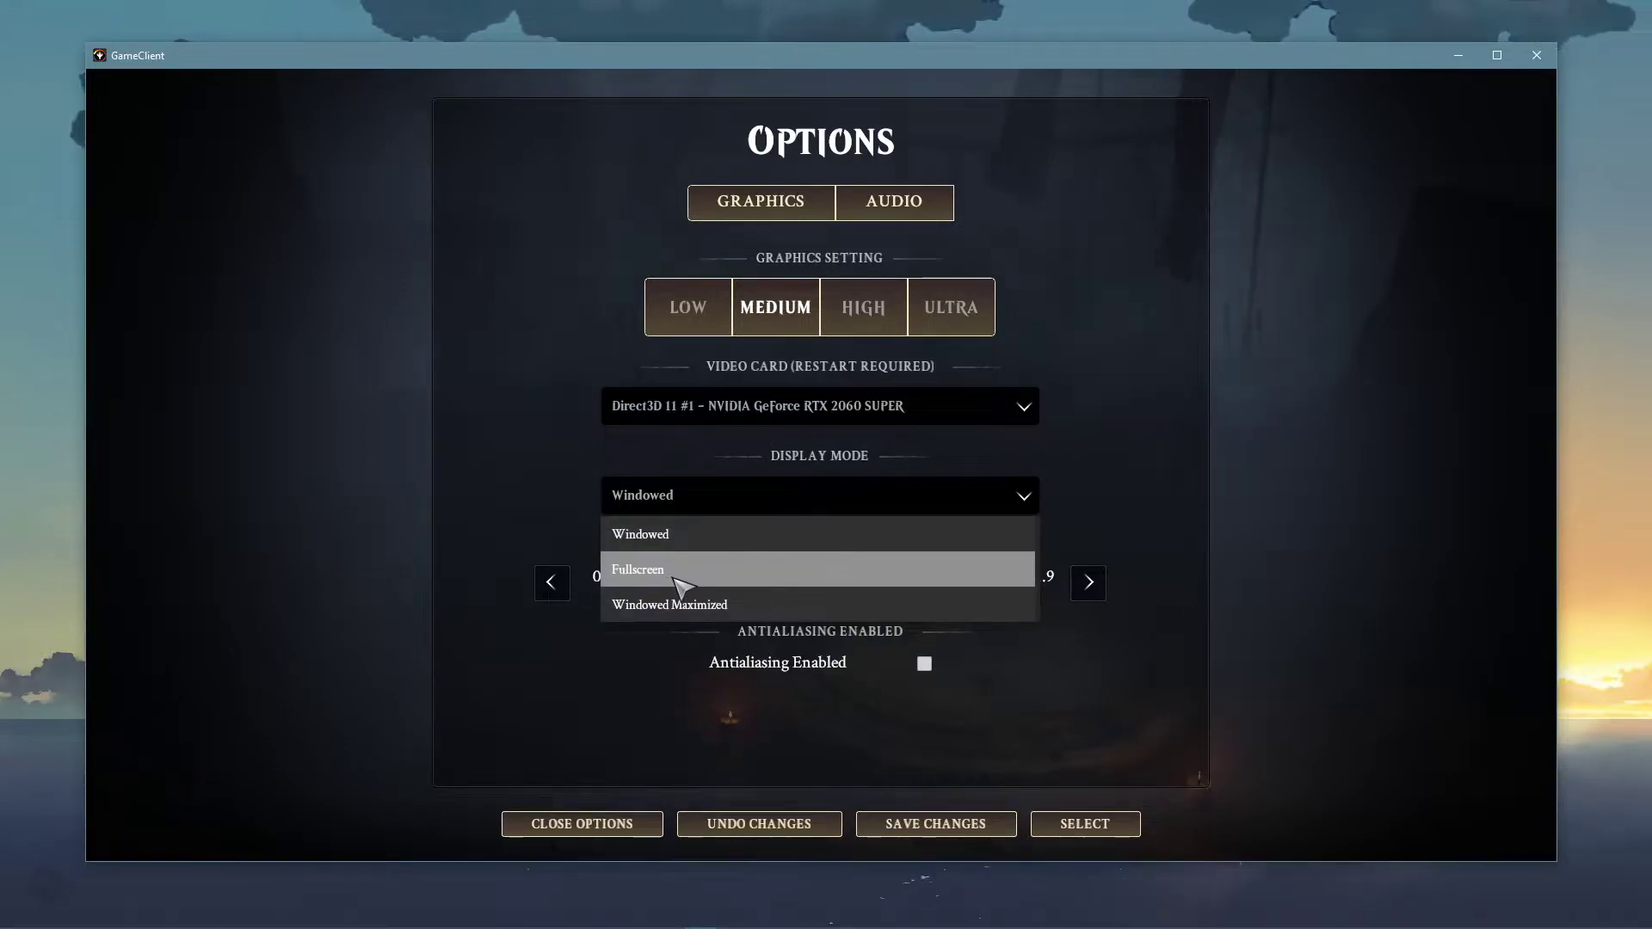
click(538, 515)
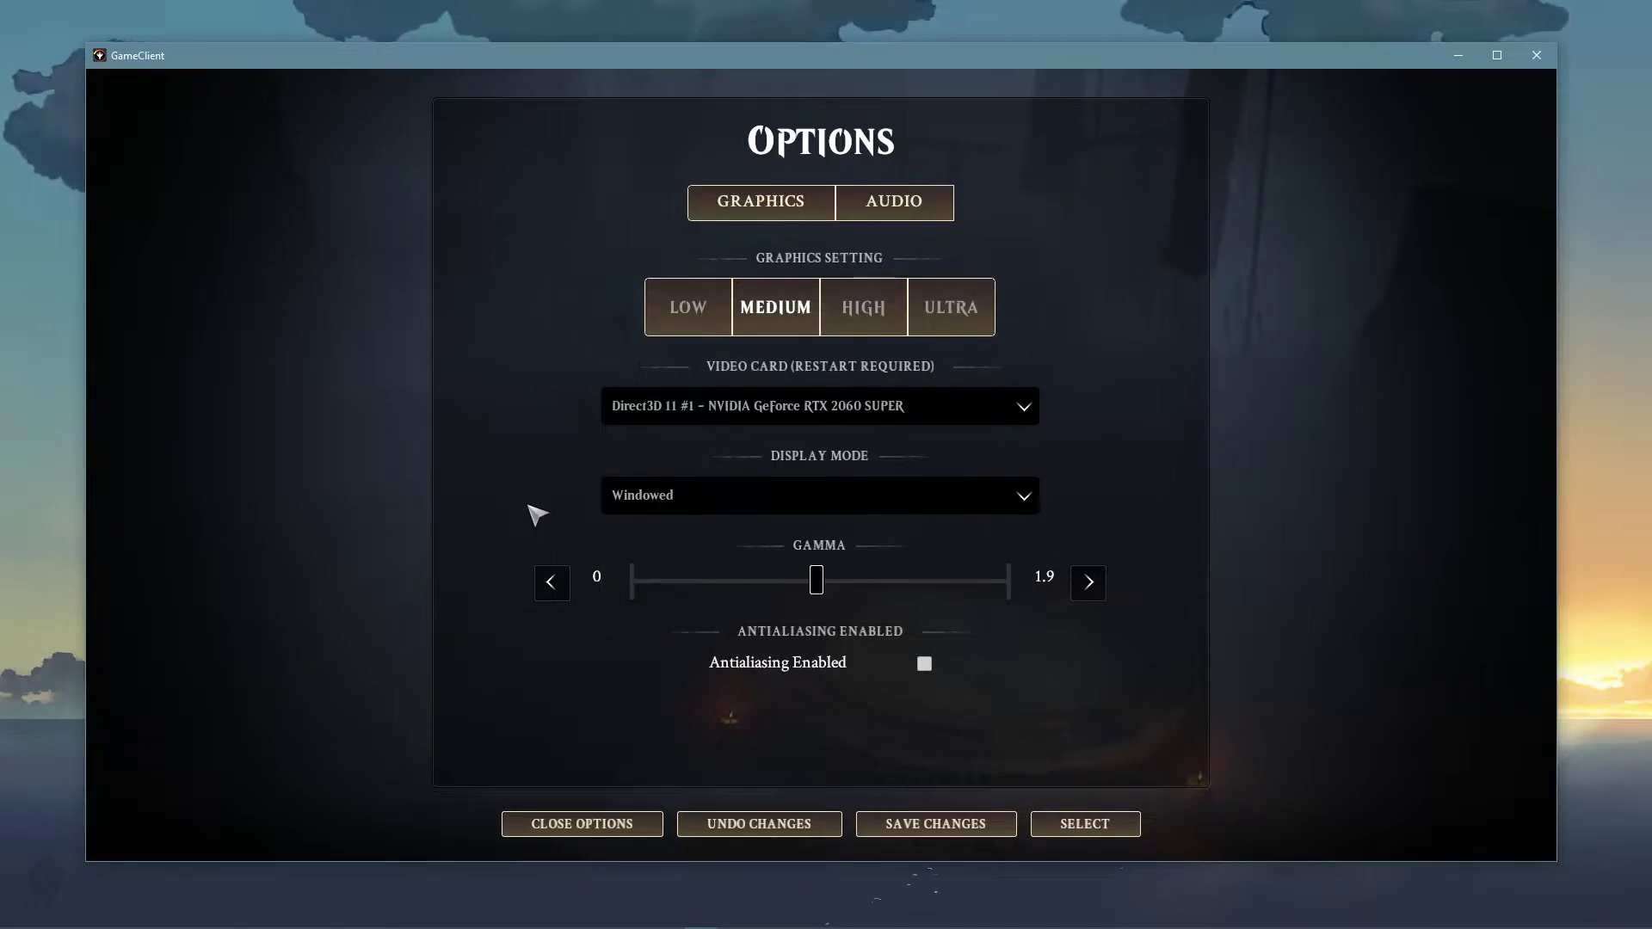
click(552, 587)
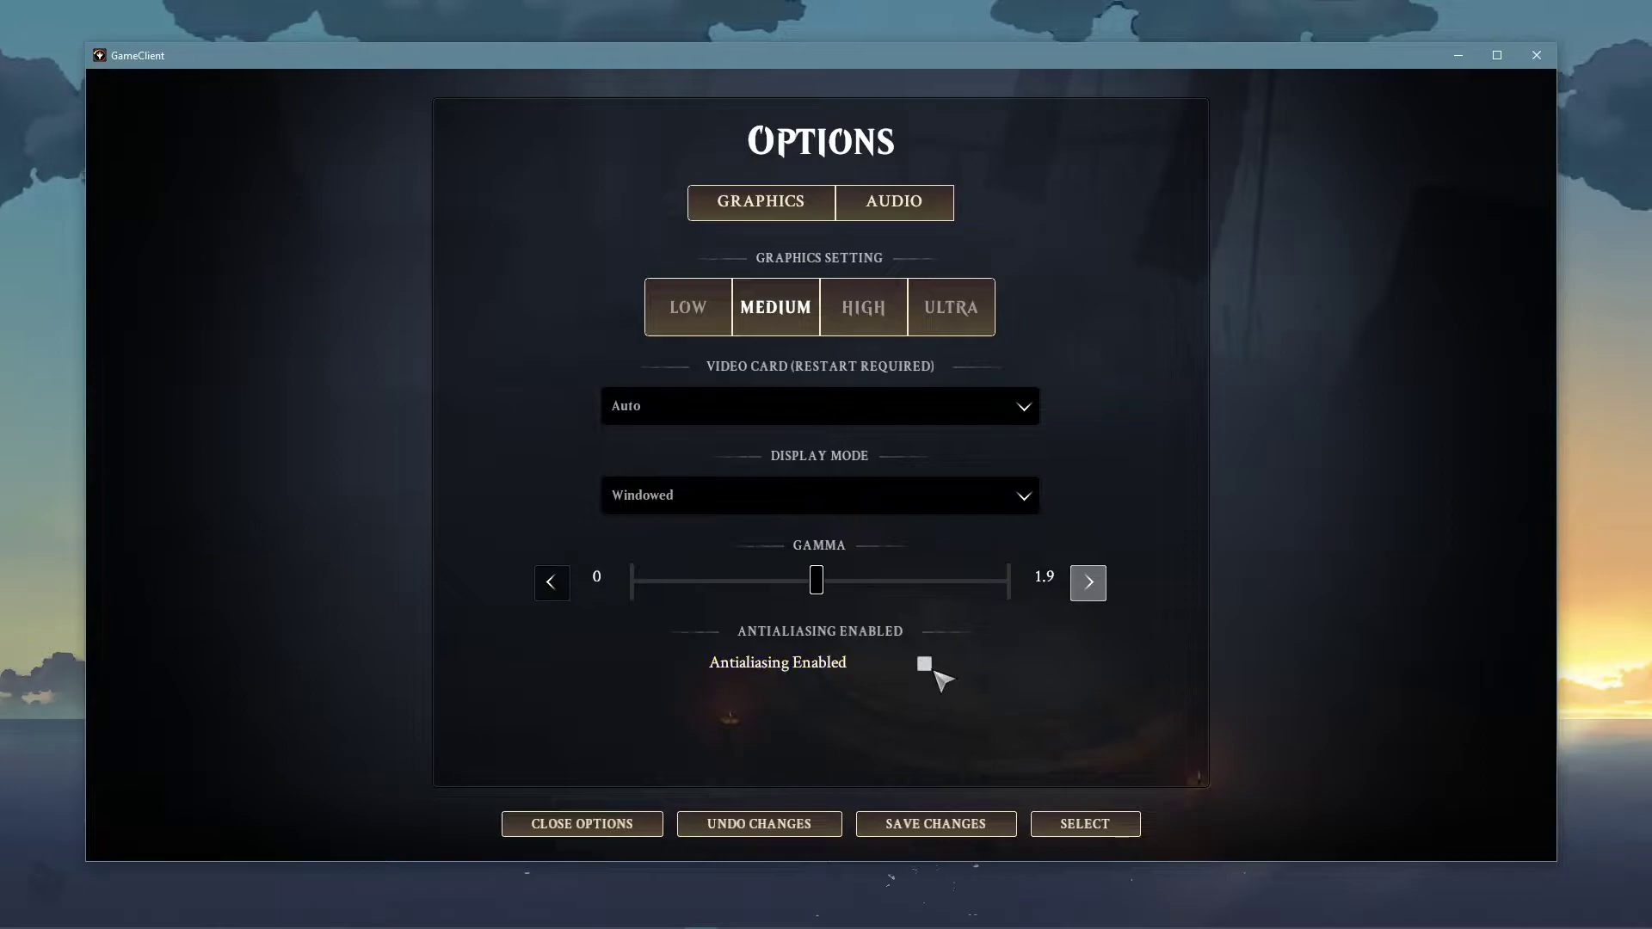
click(904, 822)
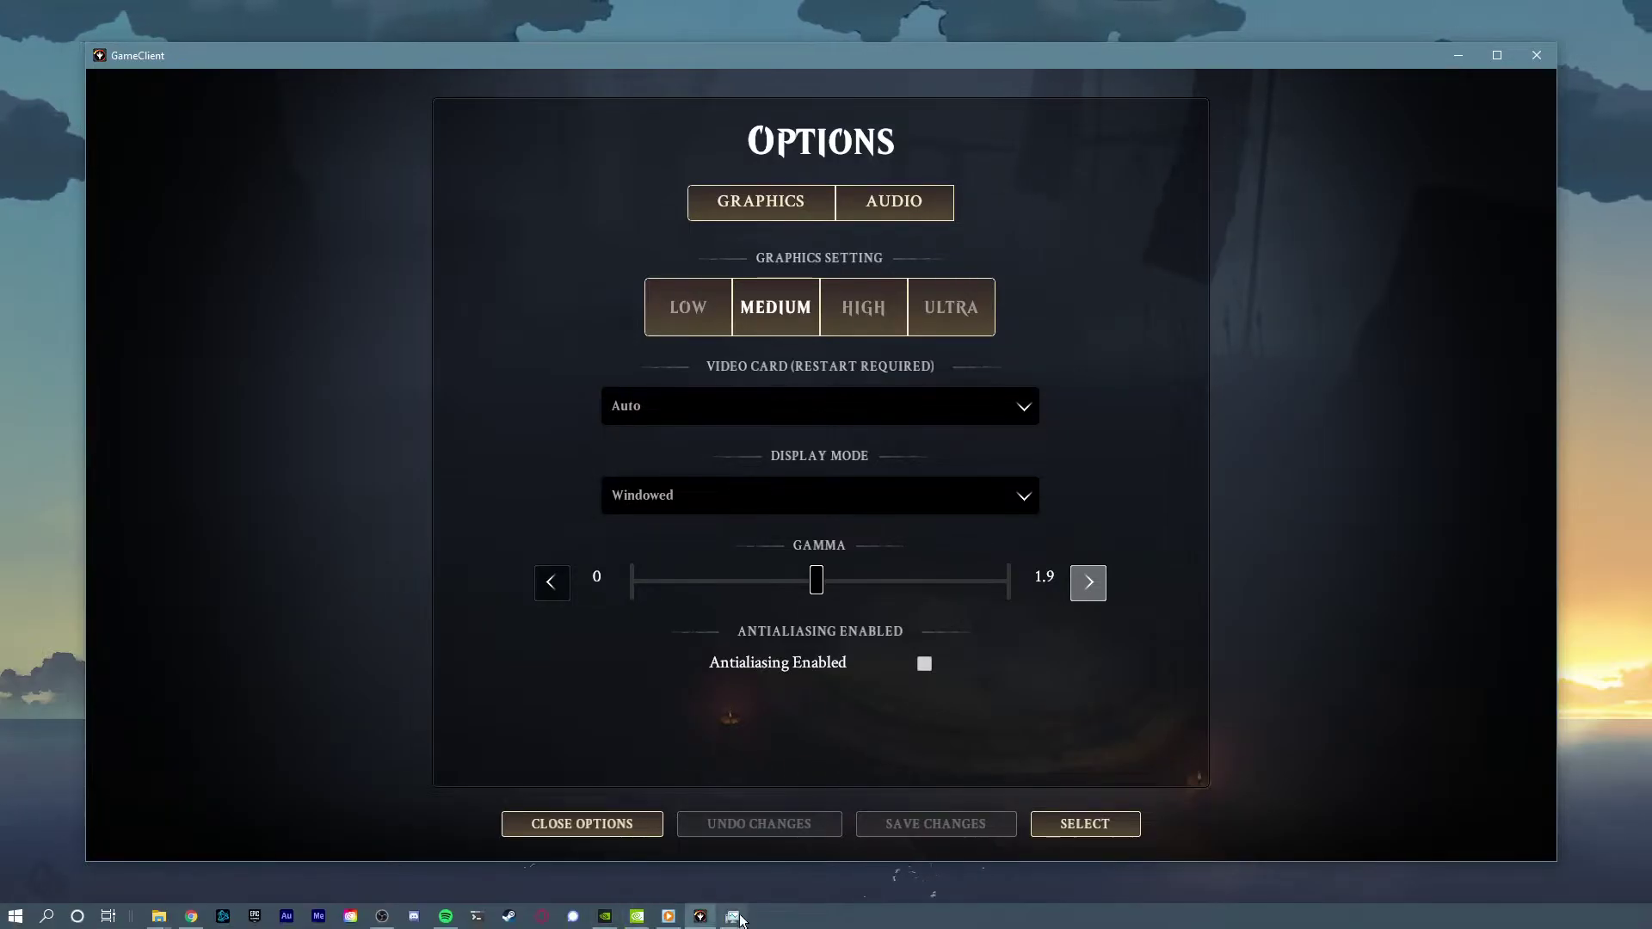
Bring up Task Manager and jump from GameClient to GameClient.exe in the Details list
click(733, 916)
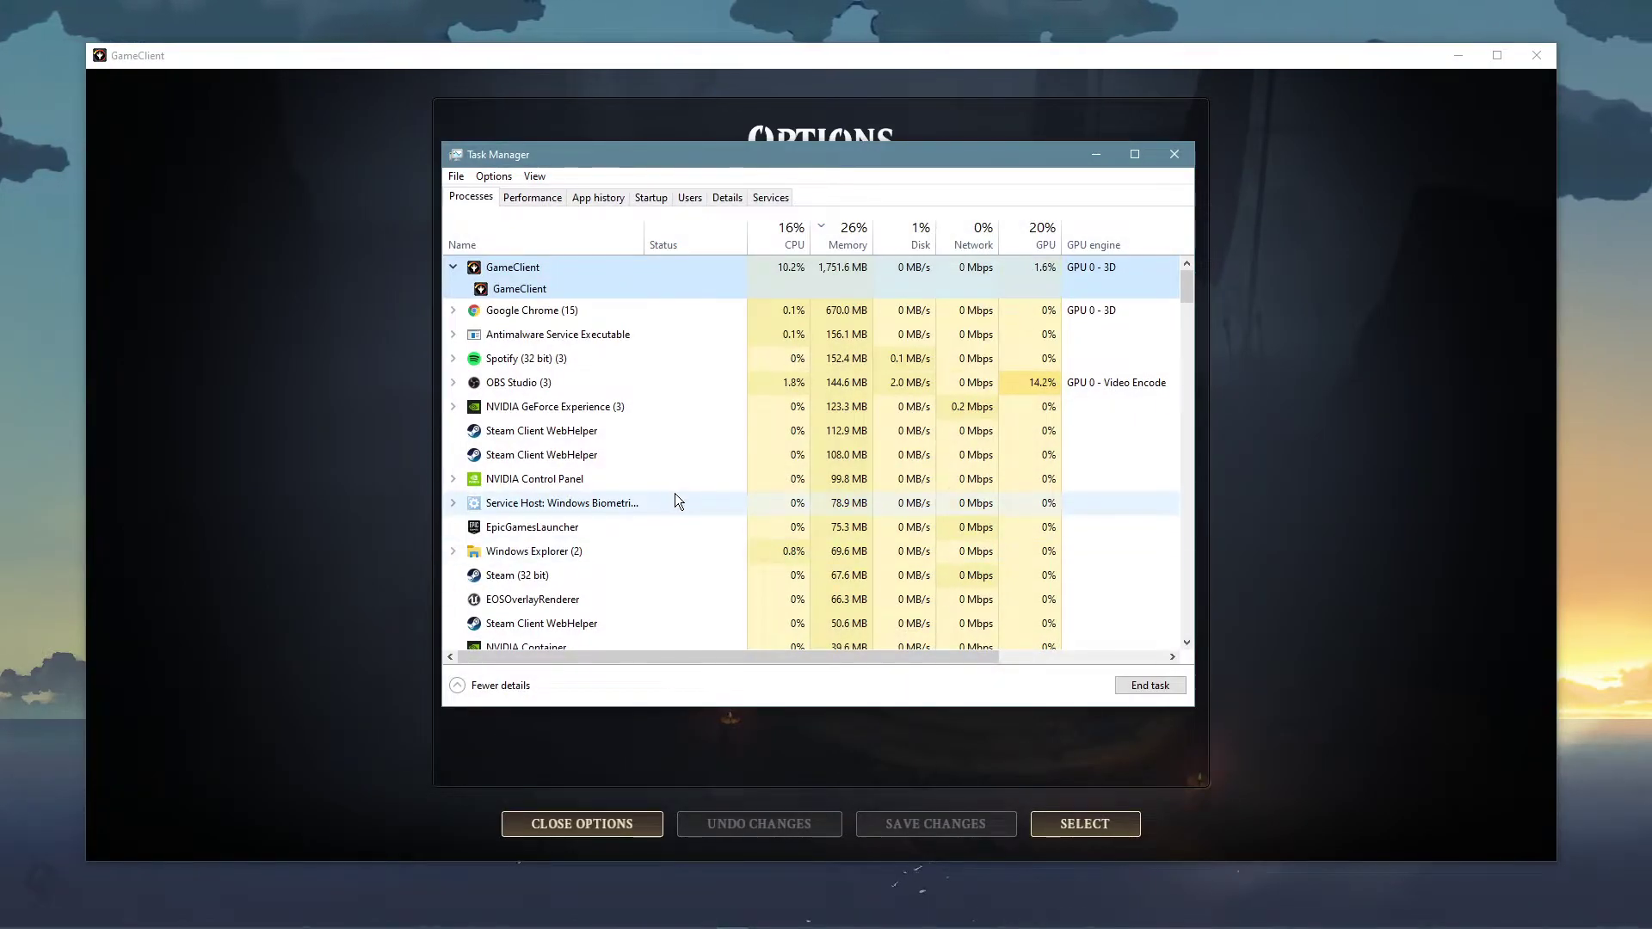
right_click(499, 295)
right_click(509, 266)
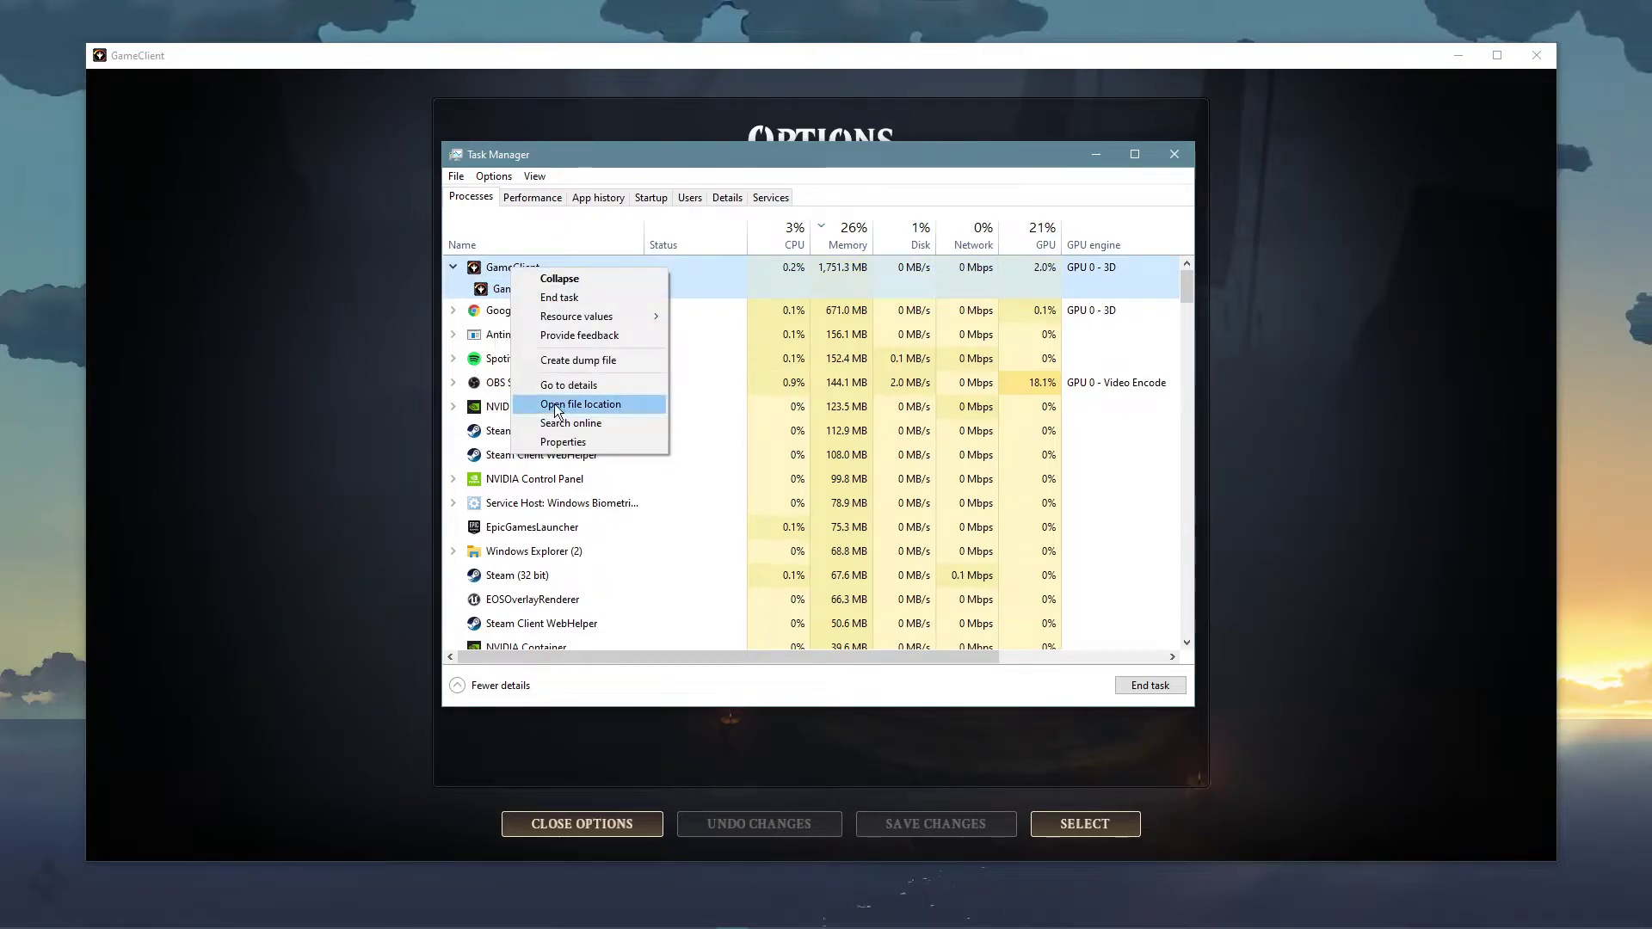
click(561, 386)
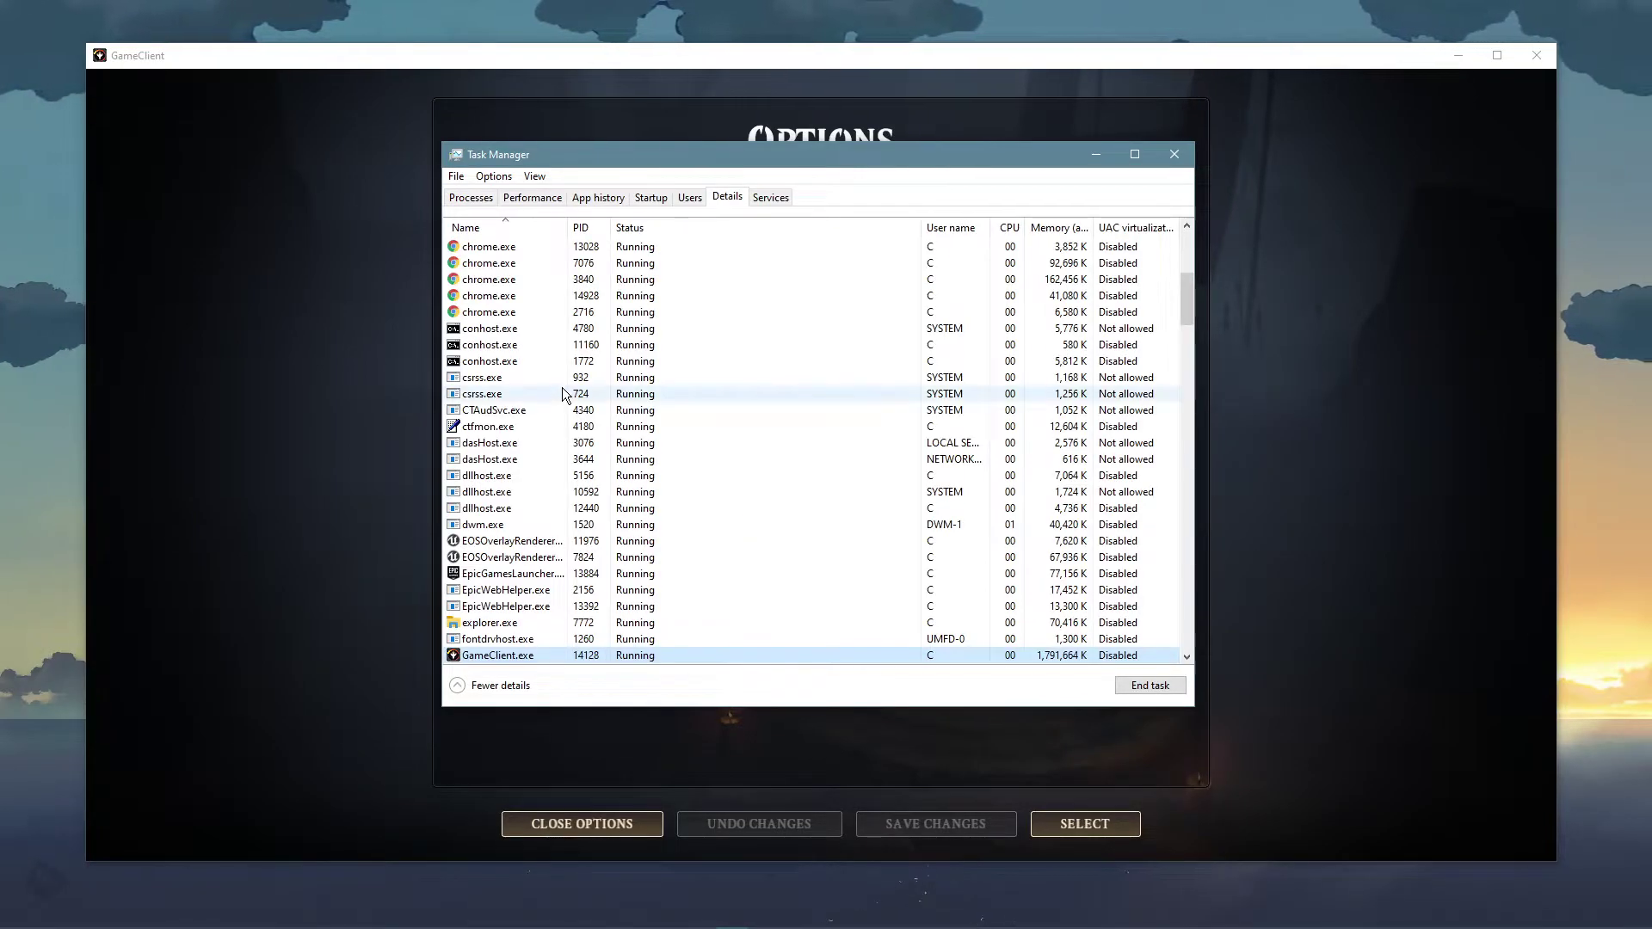
scroll(564, 394, down, 7)
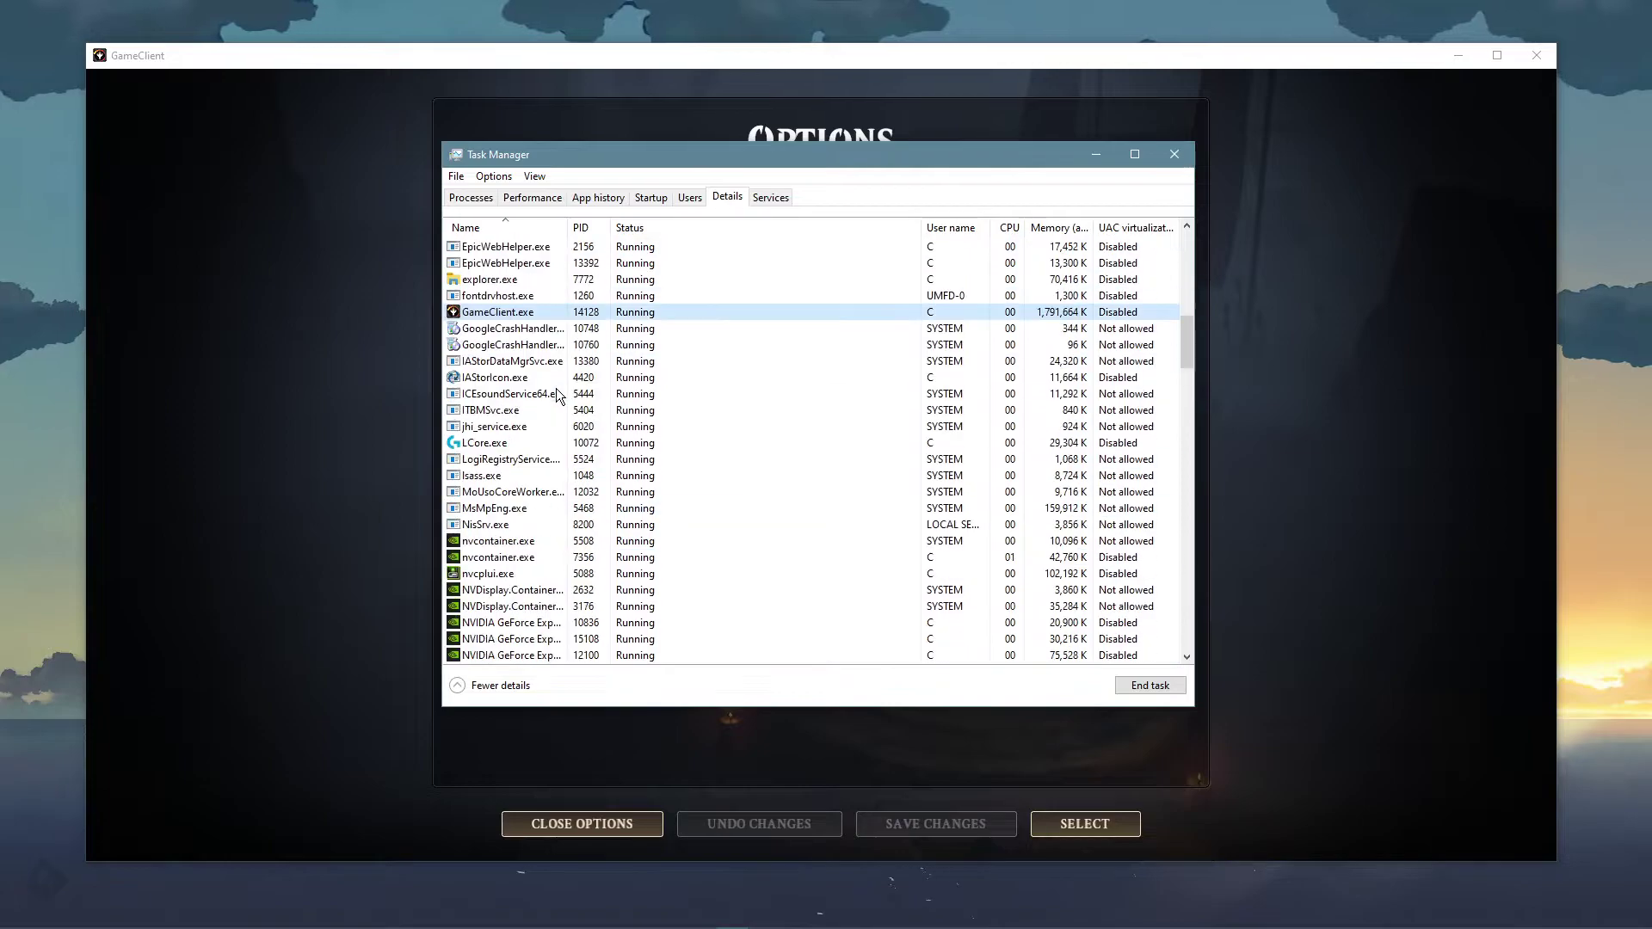
Set GameClient.exe priority to High, confirm the change, and recheck it
right_click(486, 314)
mouse_move(462, 373)
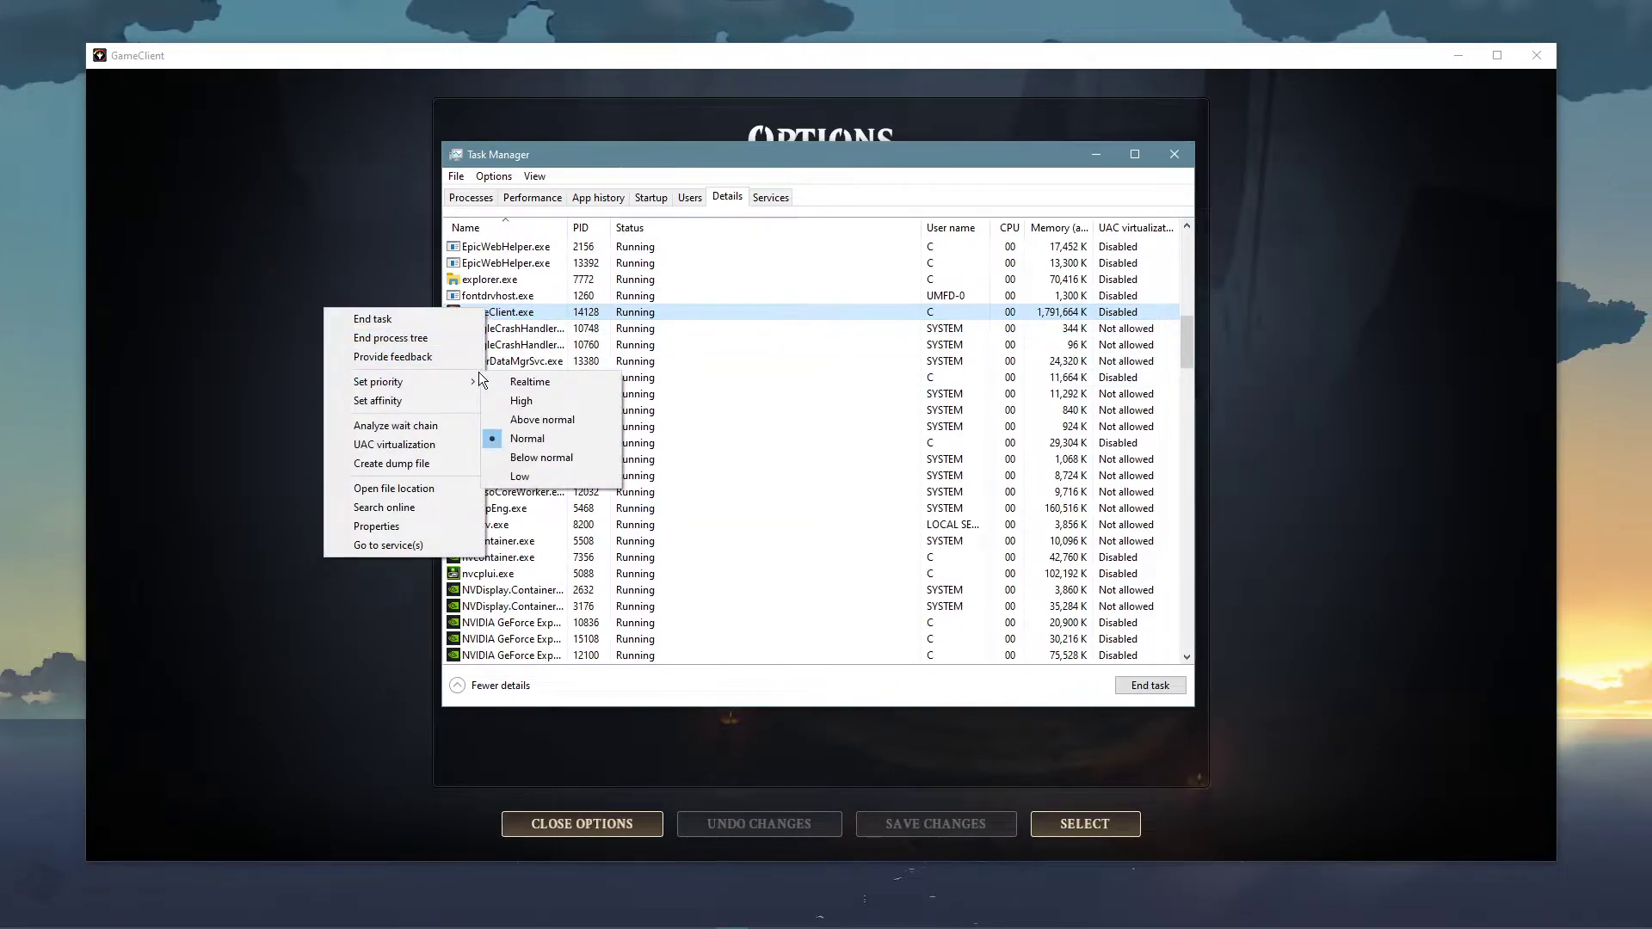
click(508, 398)
key(Return)
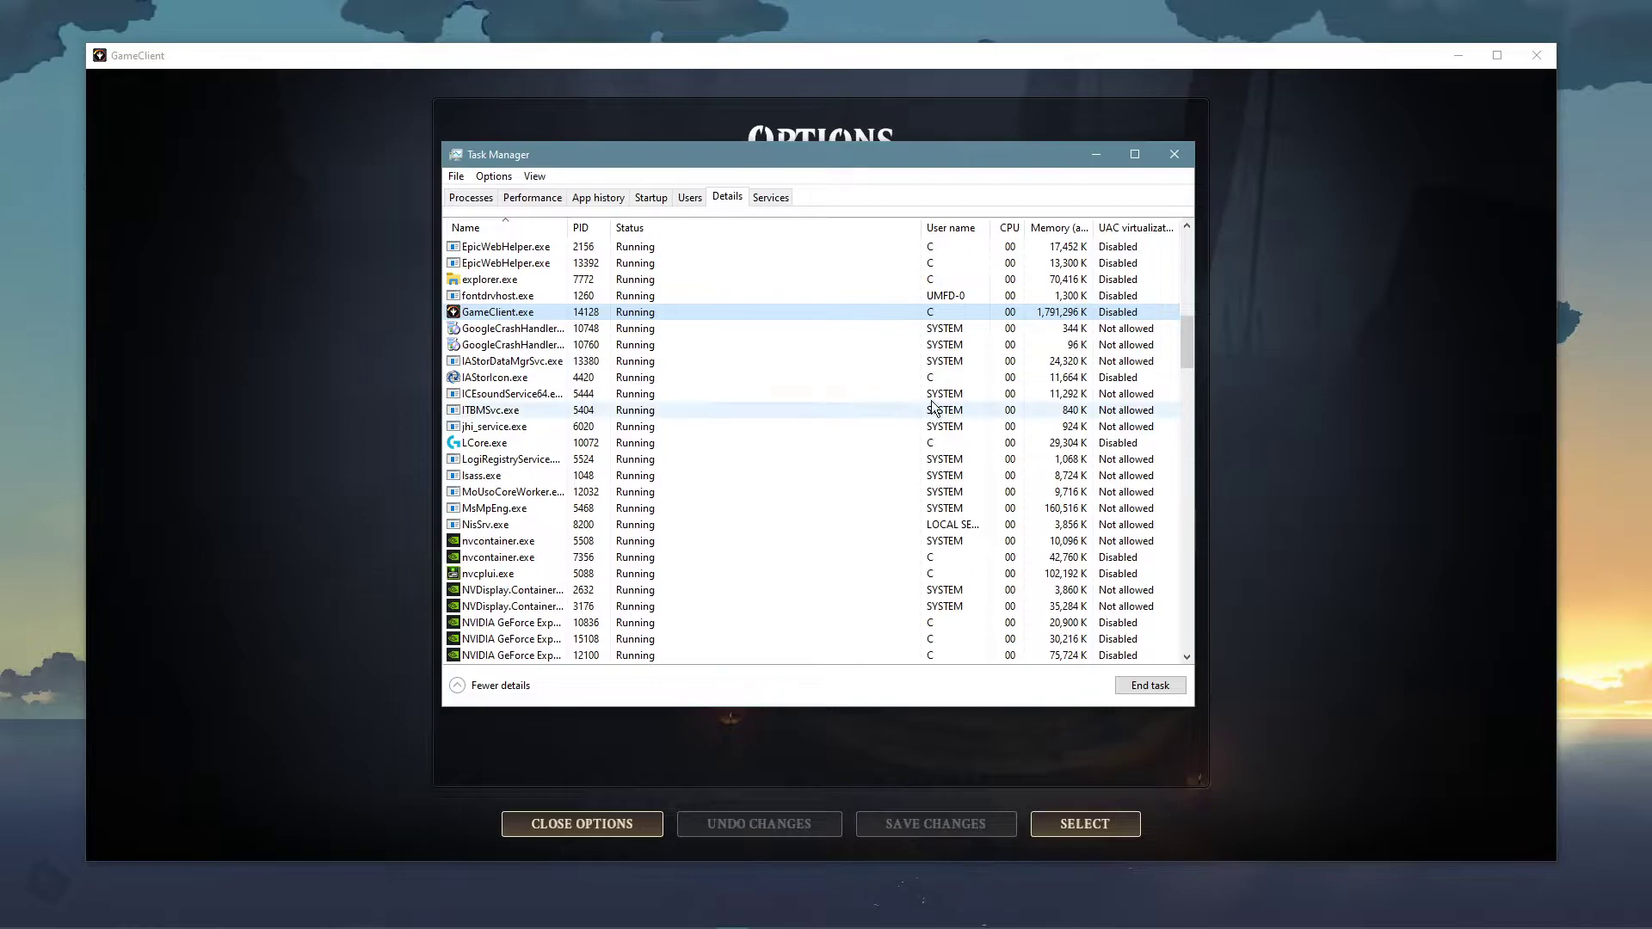
right_click(503, 313)
mouse_move(470, 390)
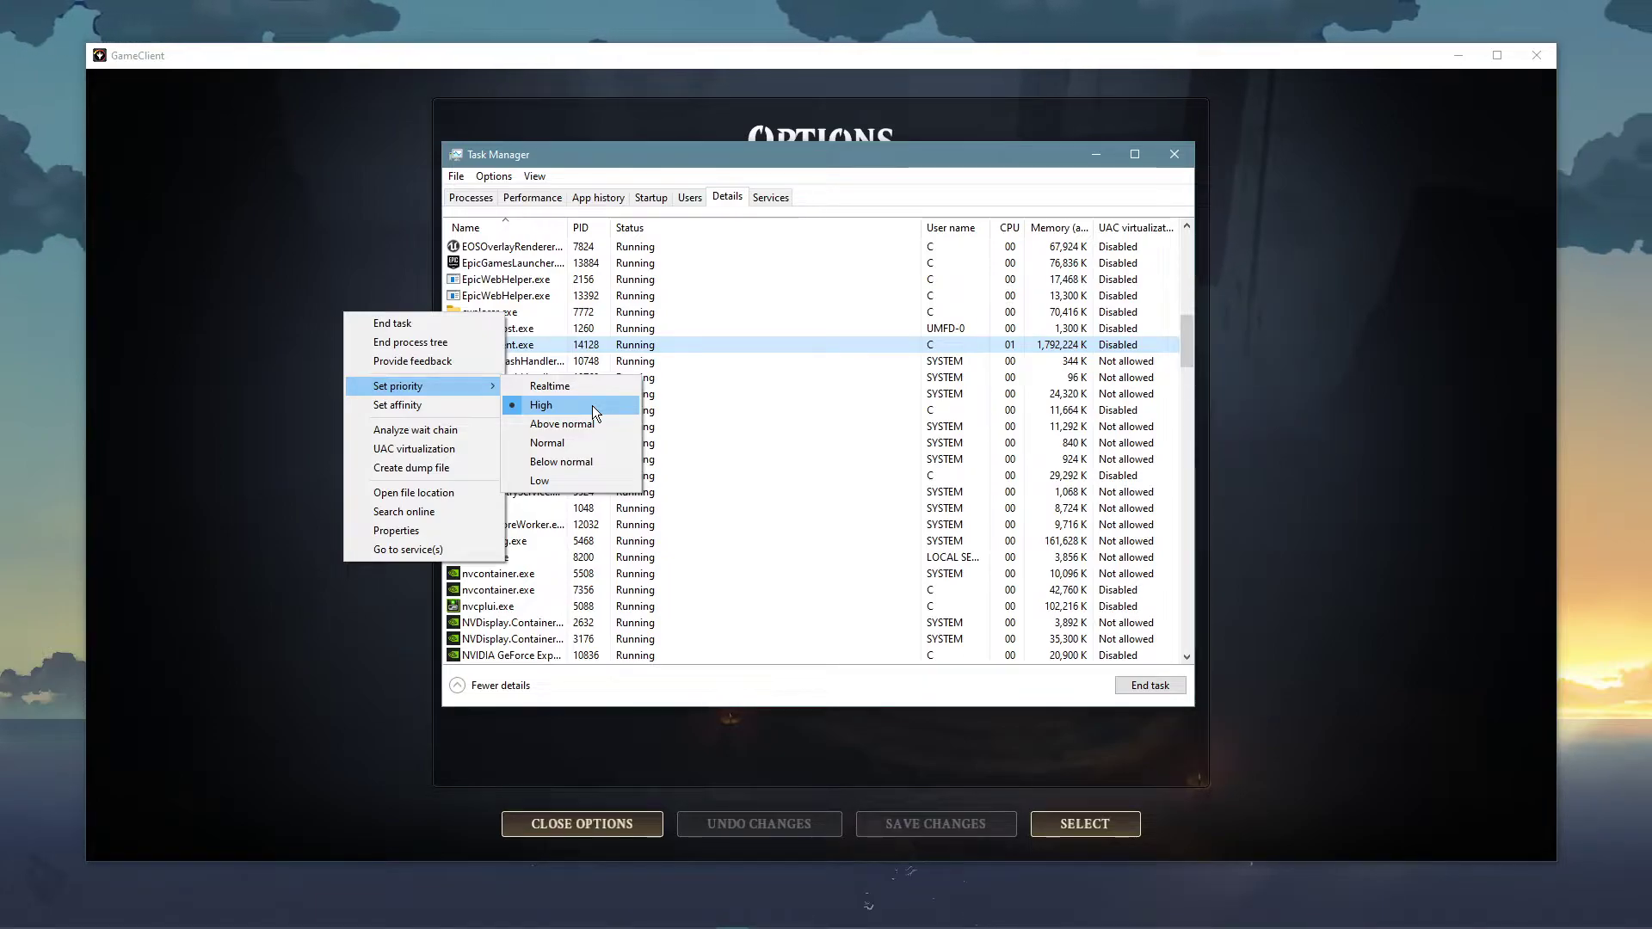
Sort processes by memory, largest first, and inspect Chrome, Spotify, OBS, GeForce Experience and Steam
click(492, 204)
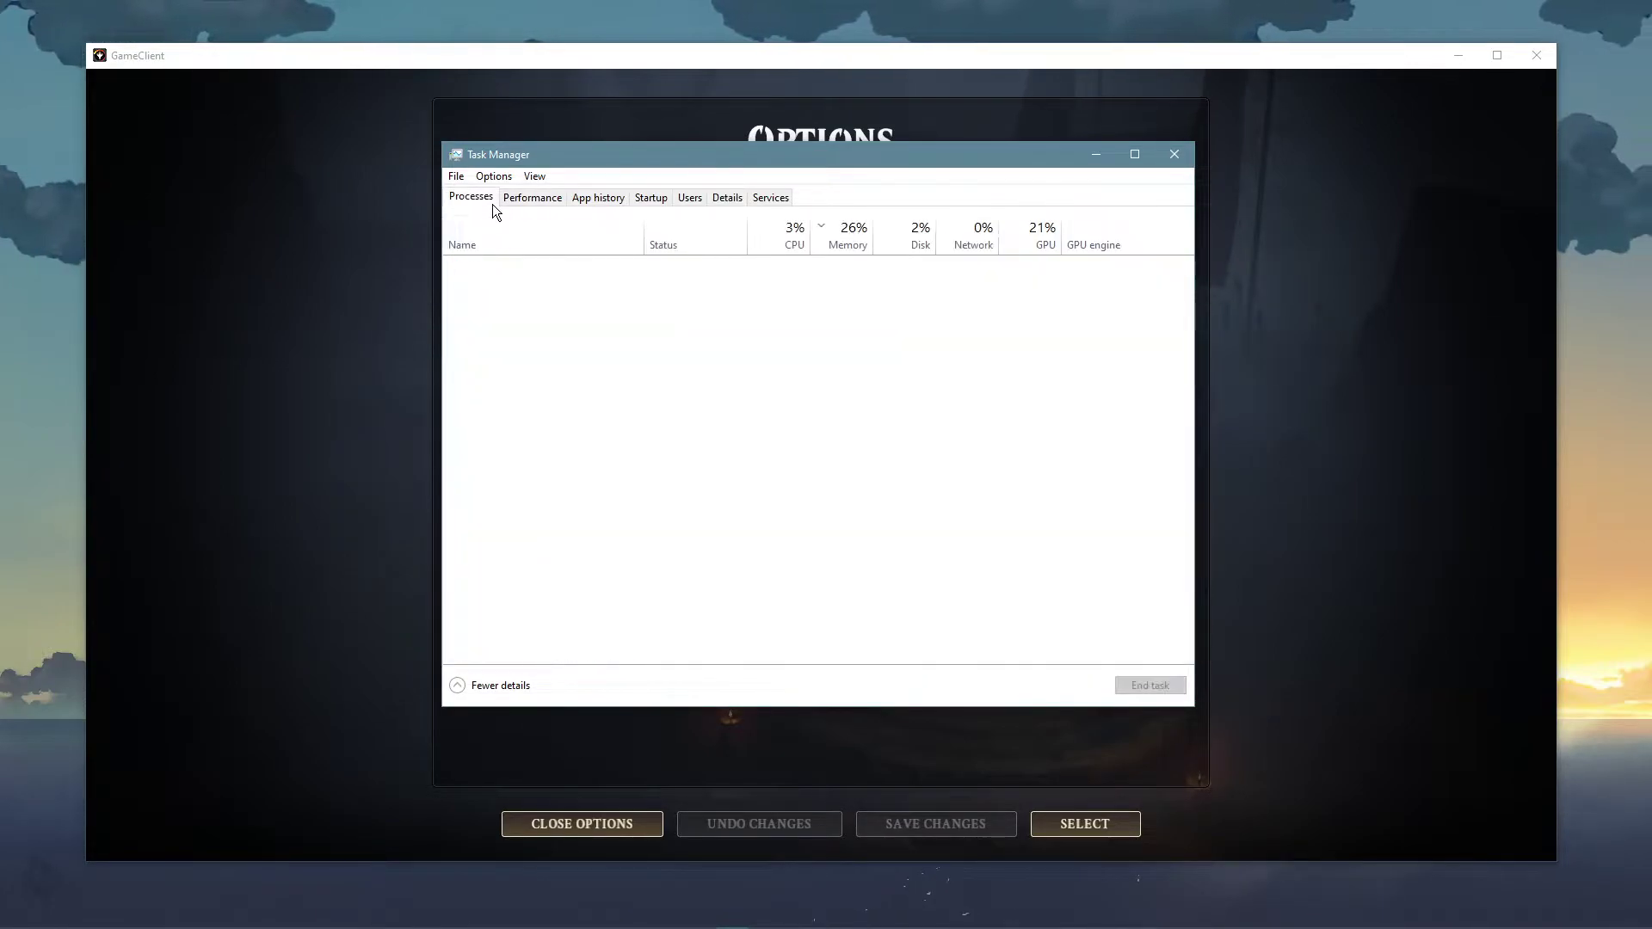
click(822, 235)
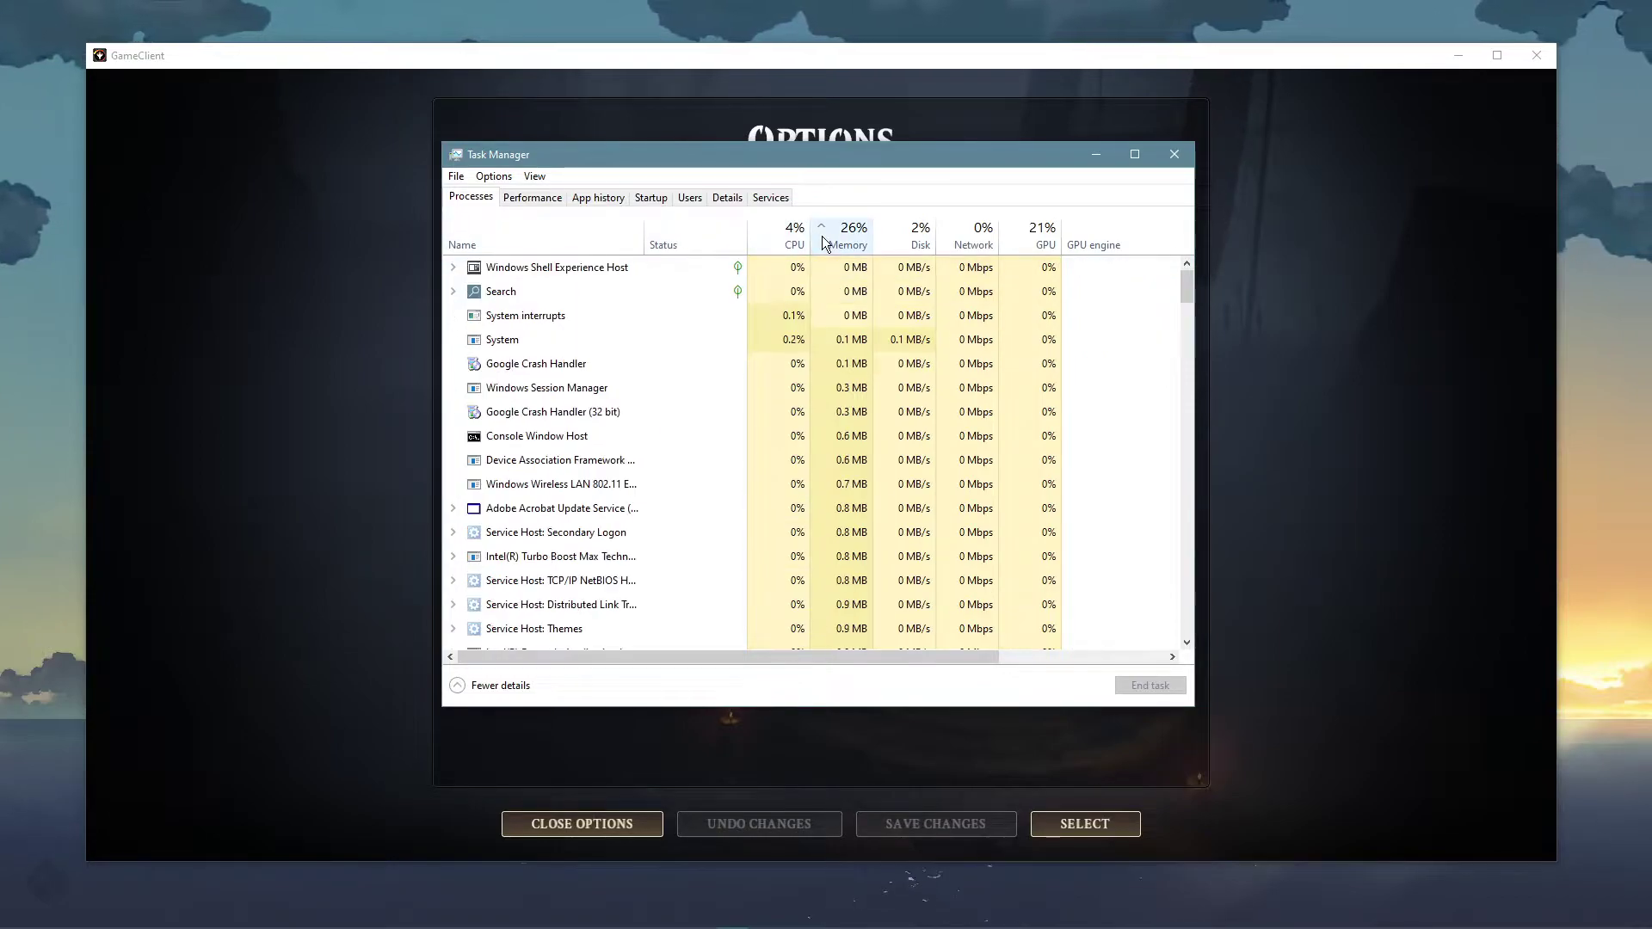
click(821, 237)
right_click(544, 292)
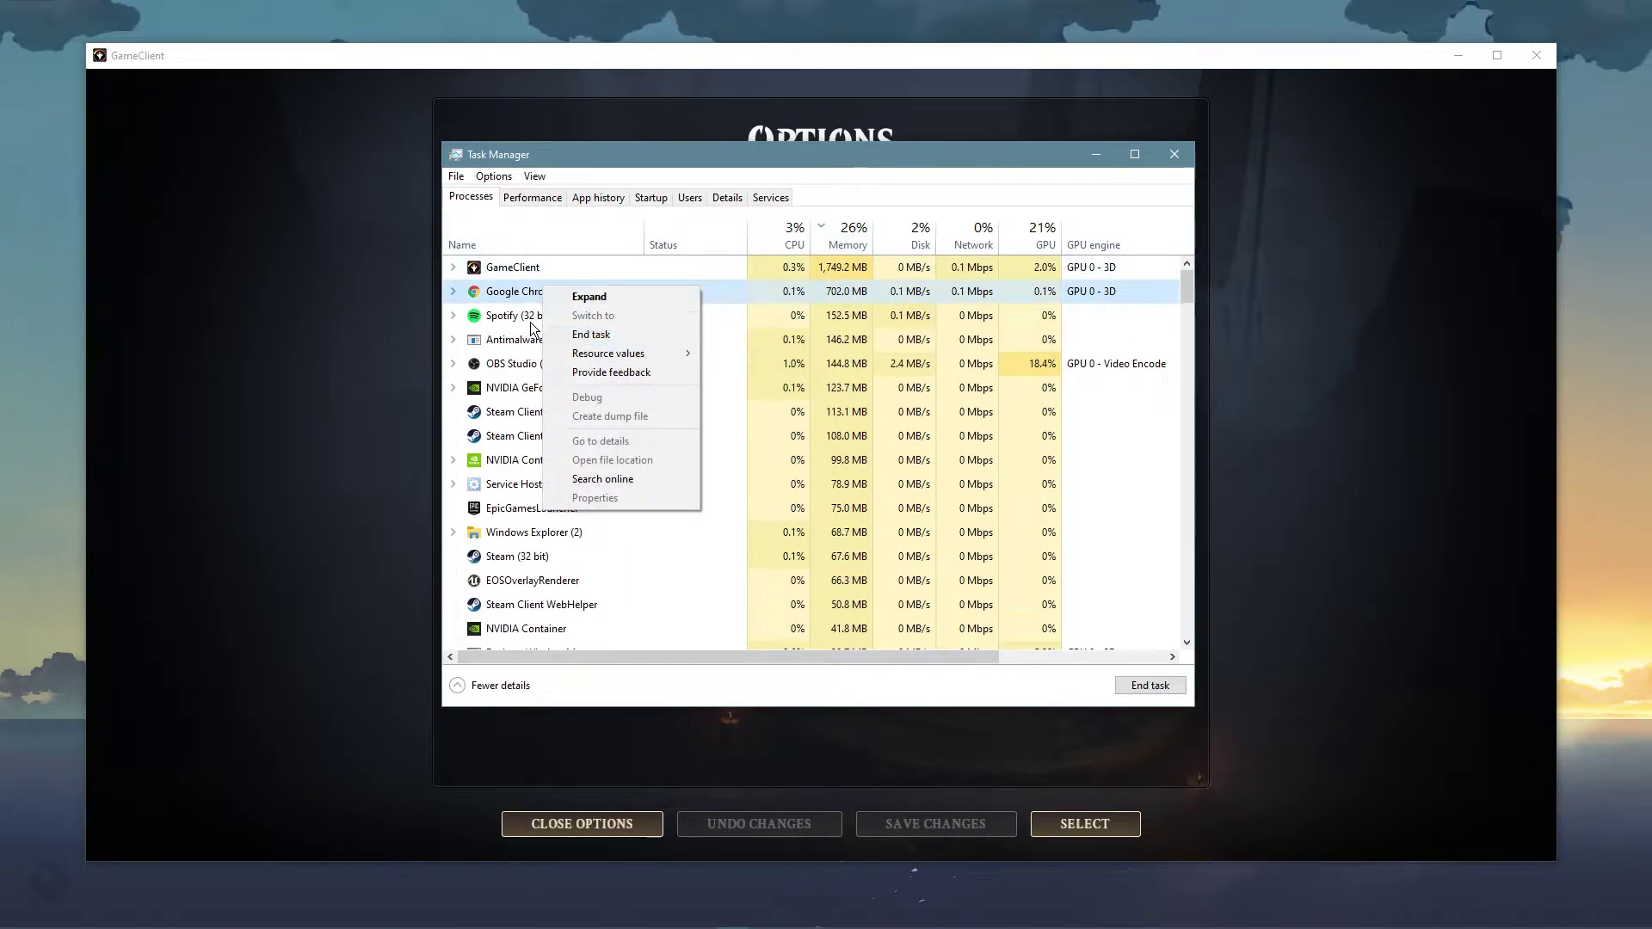
right_click(529, 317)
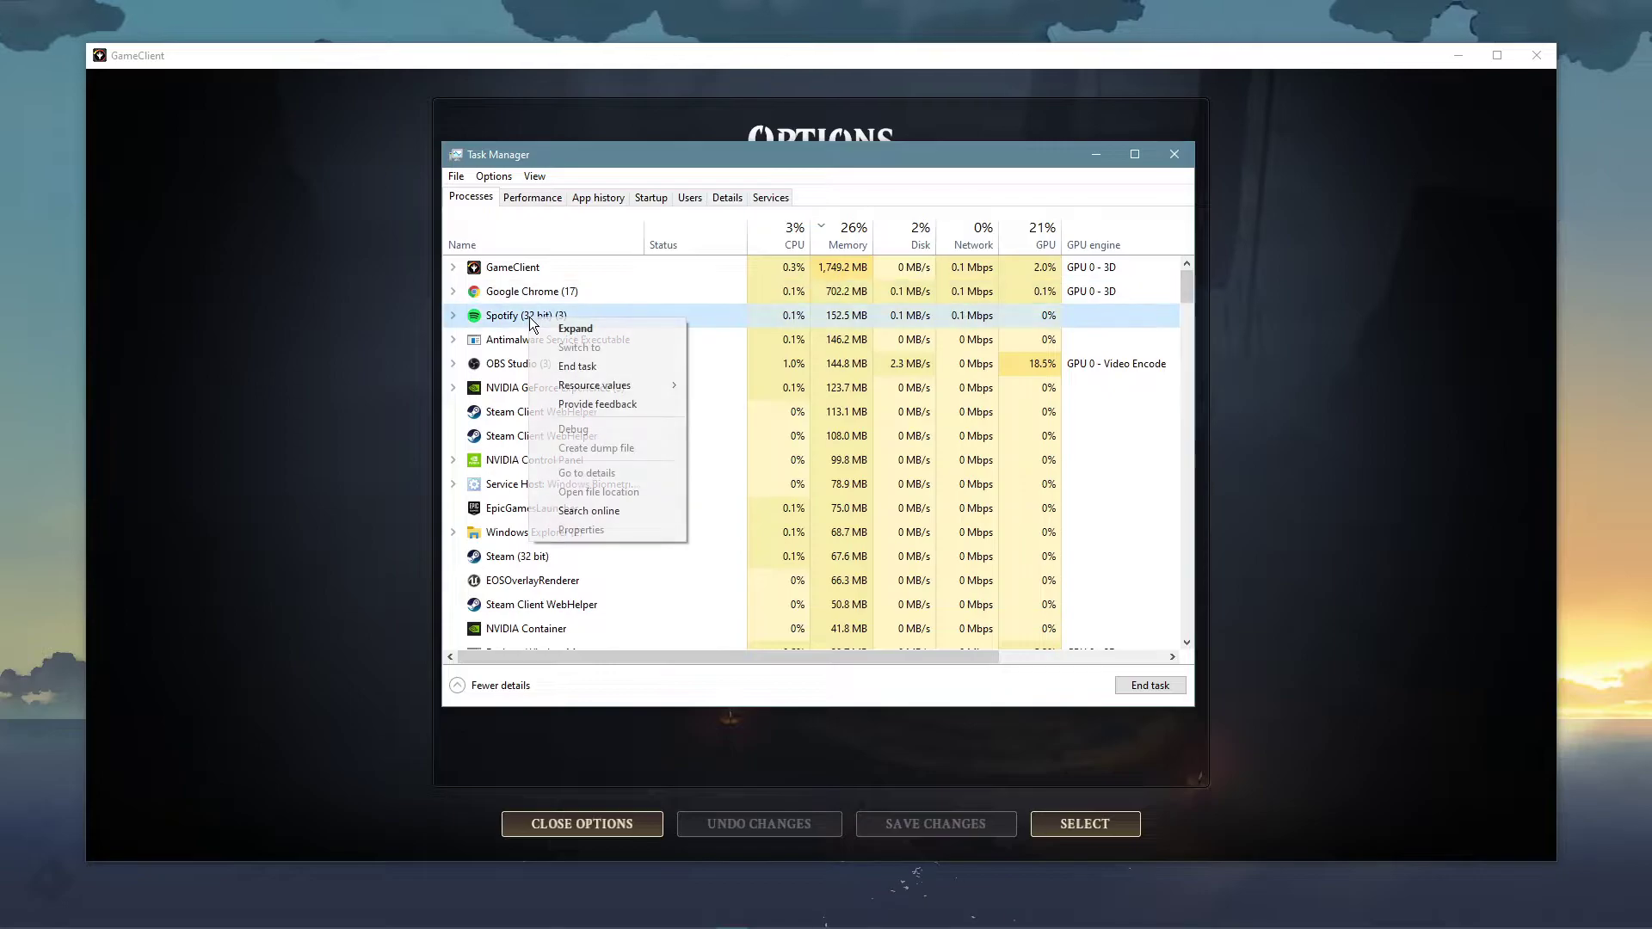
right_click(526, 369)
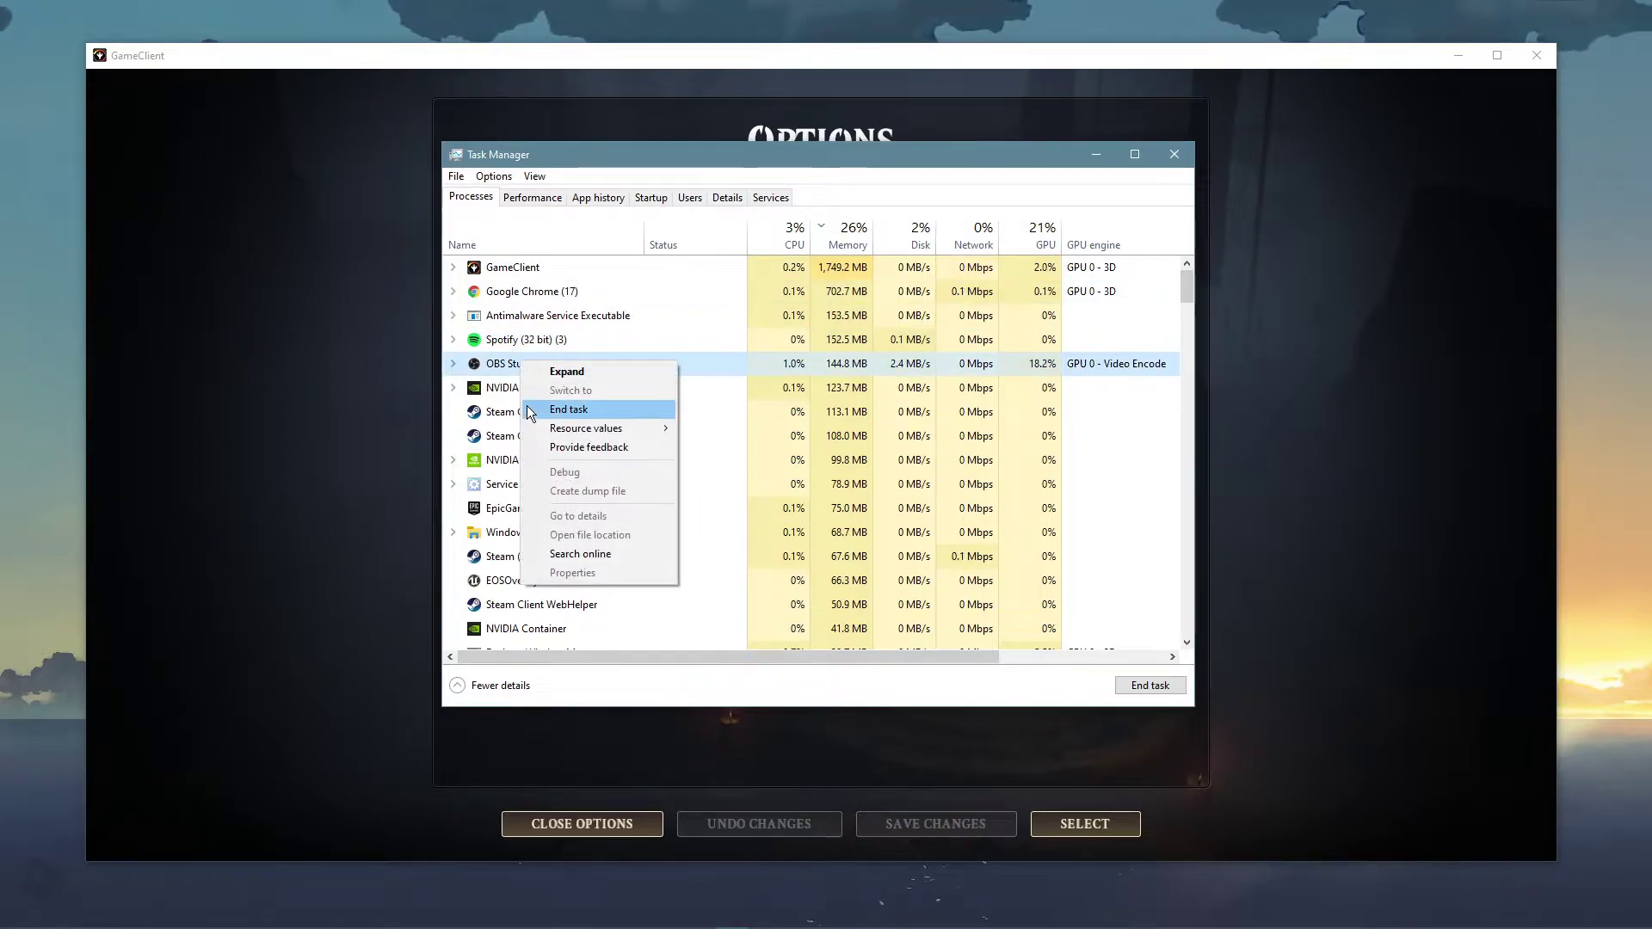
right_click(503, 389)
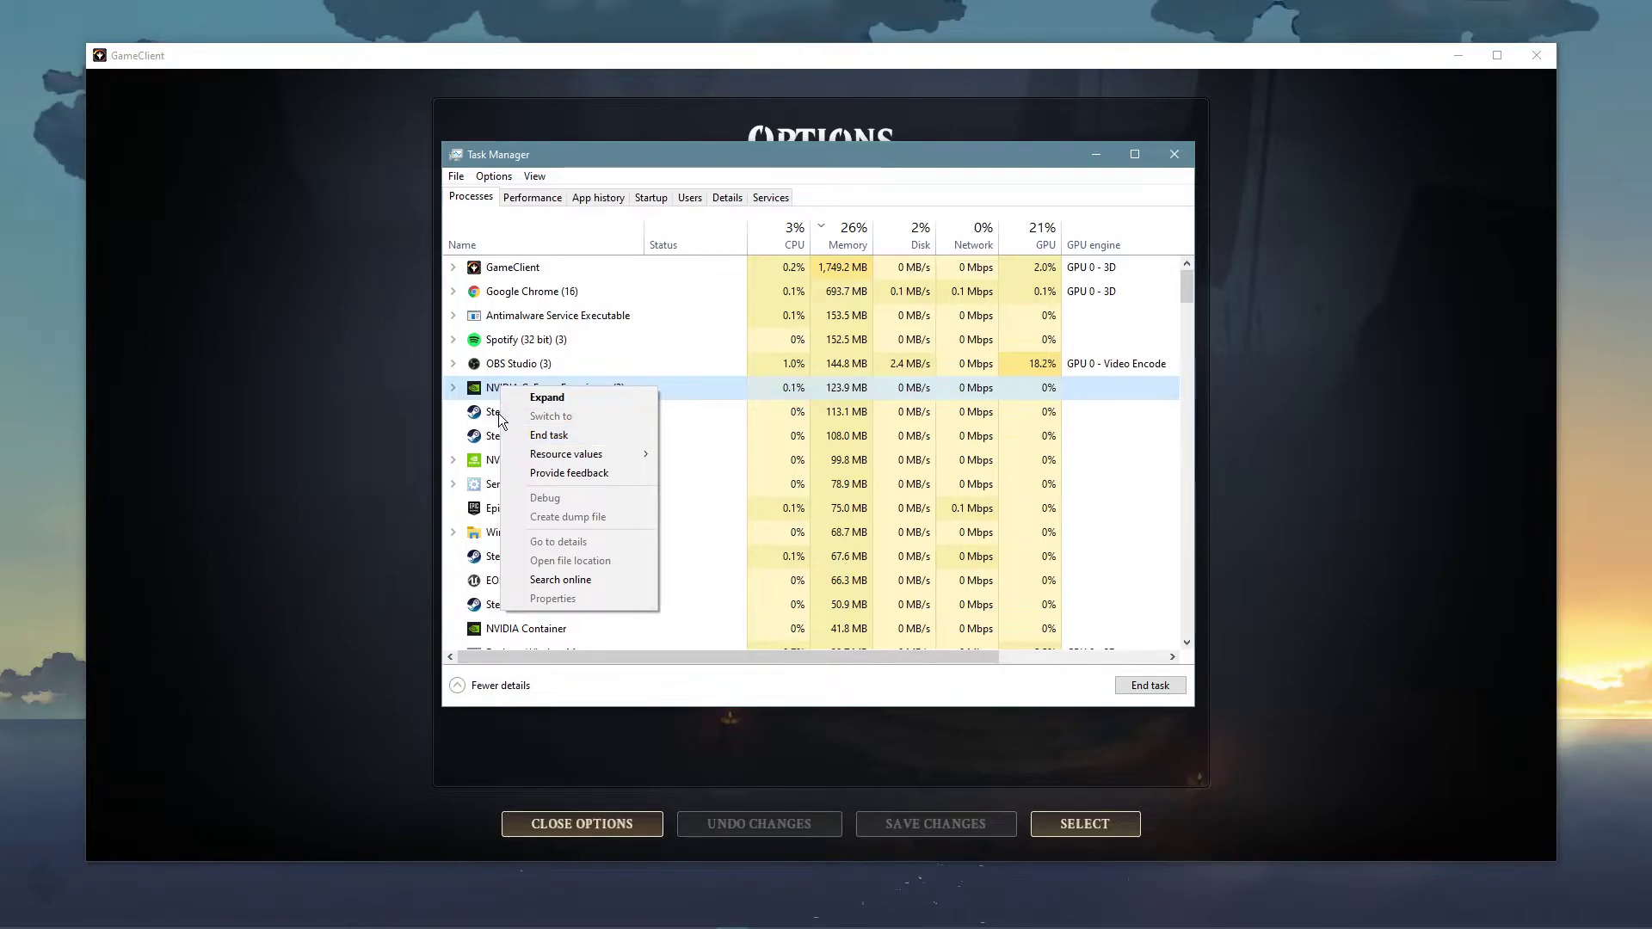
right_click(497, 415)
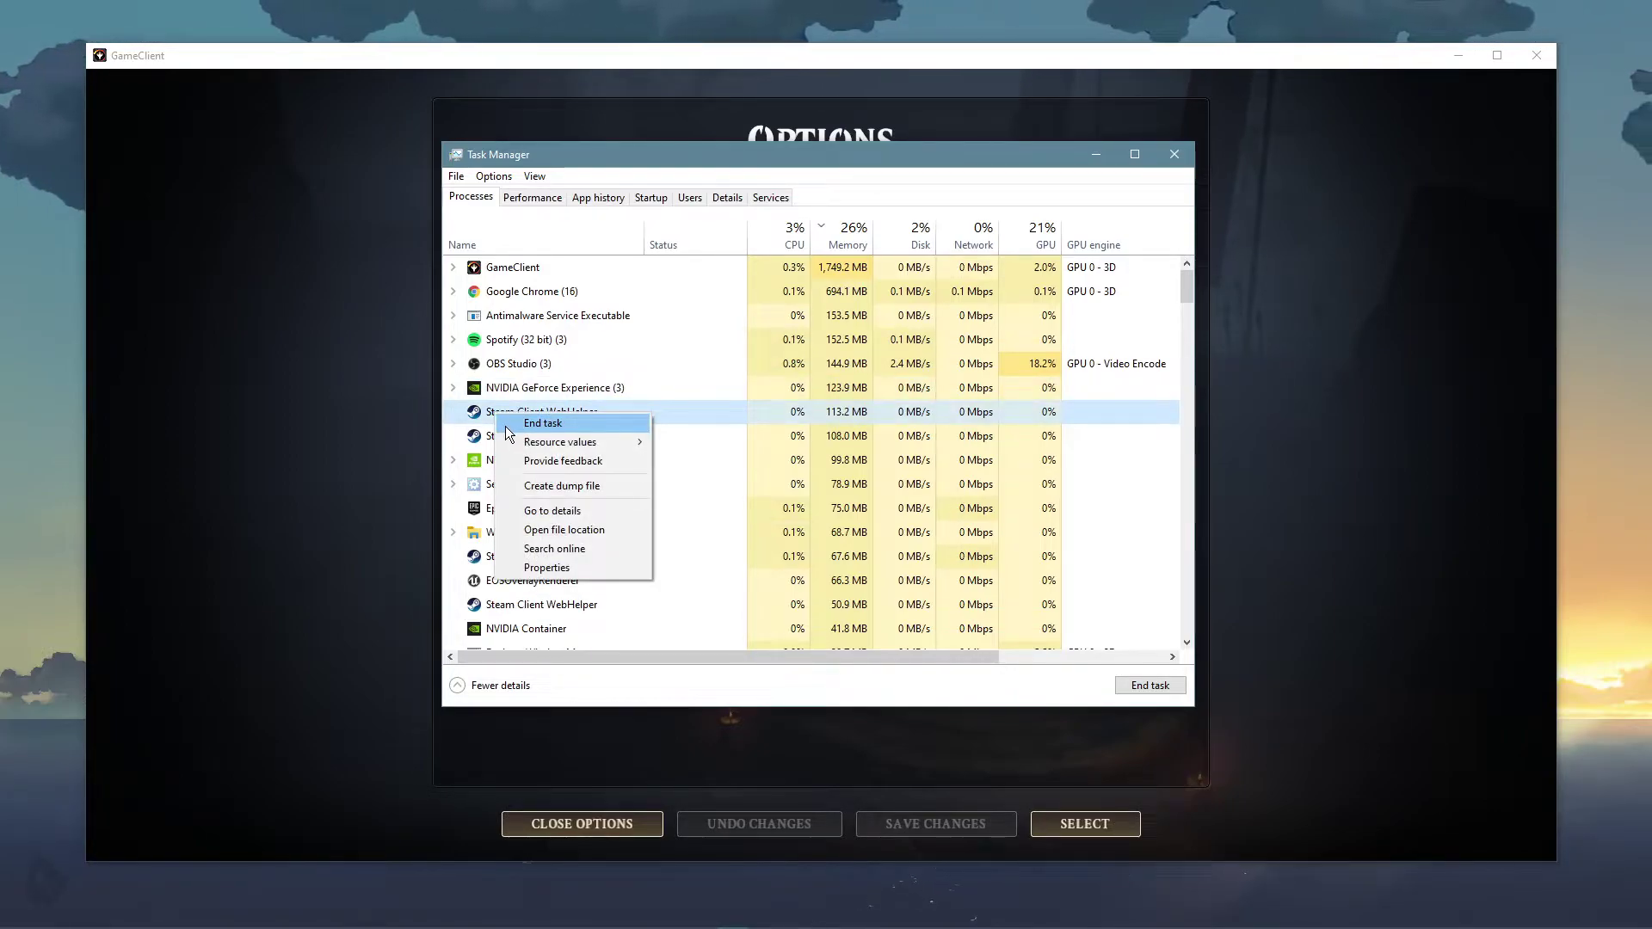
Review the Delayed launcher entry in the startup apps, then close Task Manager
click(645, 198)
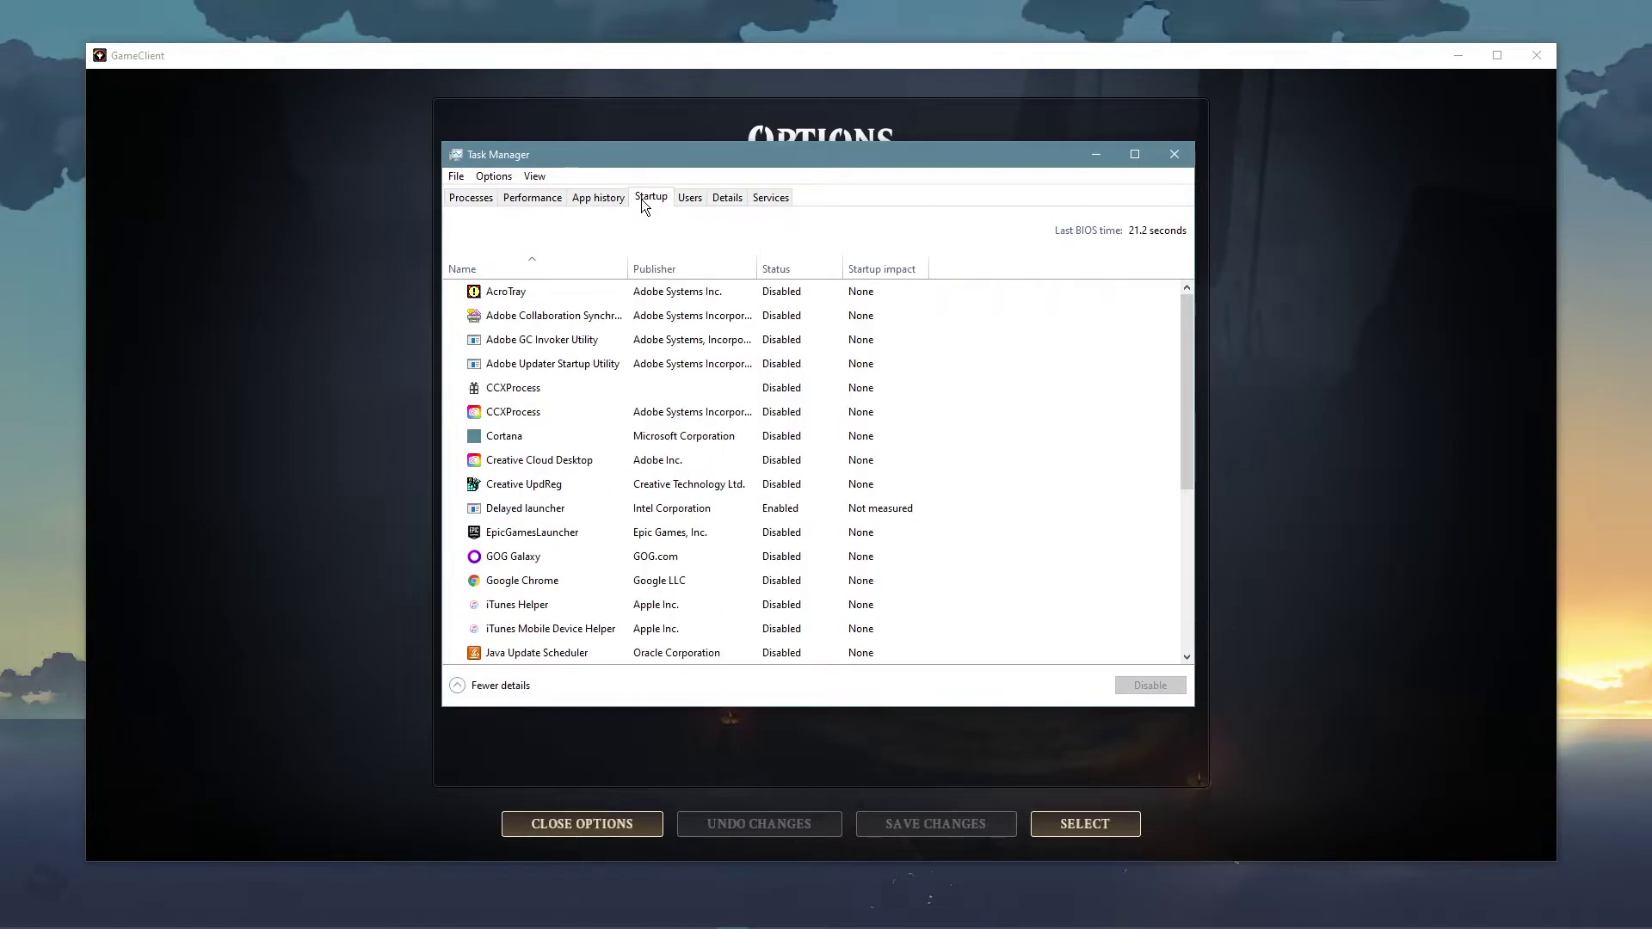
click(793, 515)
right_click(793, 515)
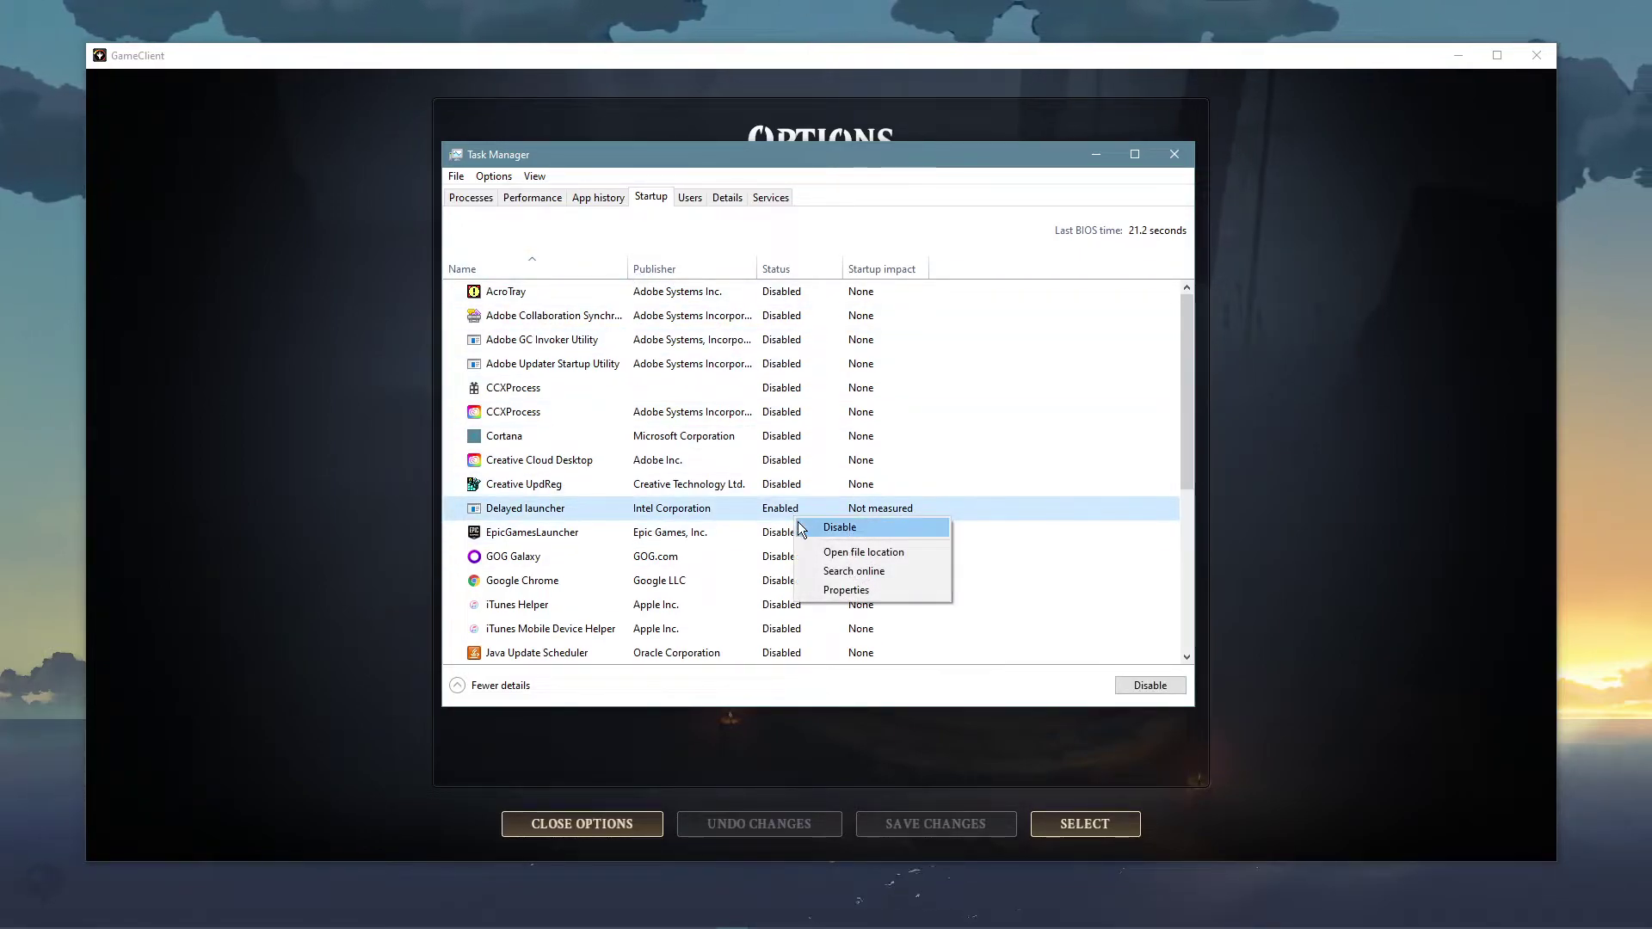
click(788, 519)
click(1176, 154)
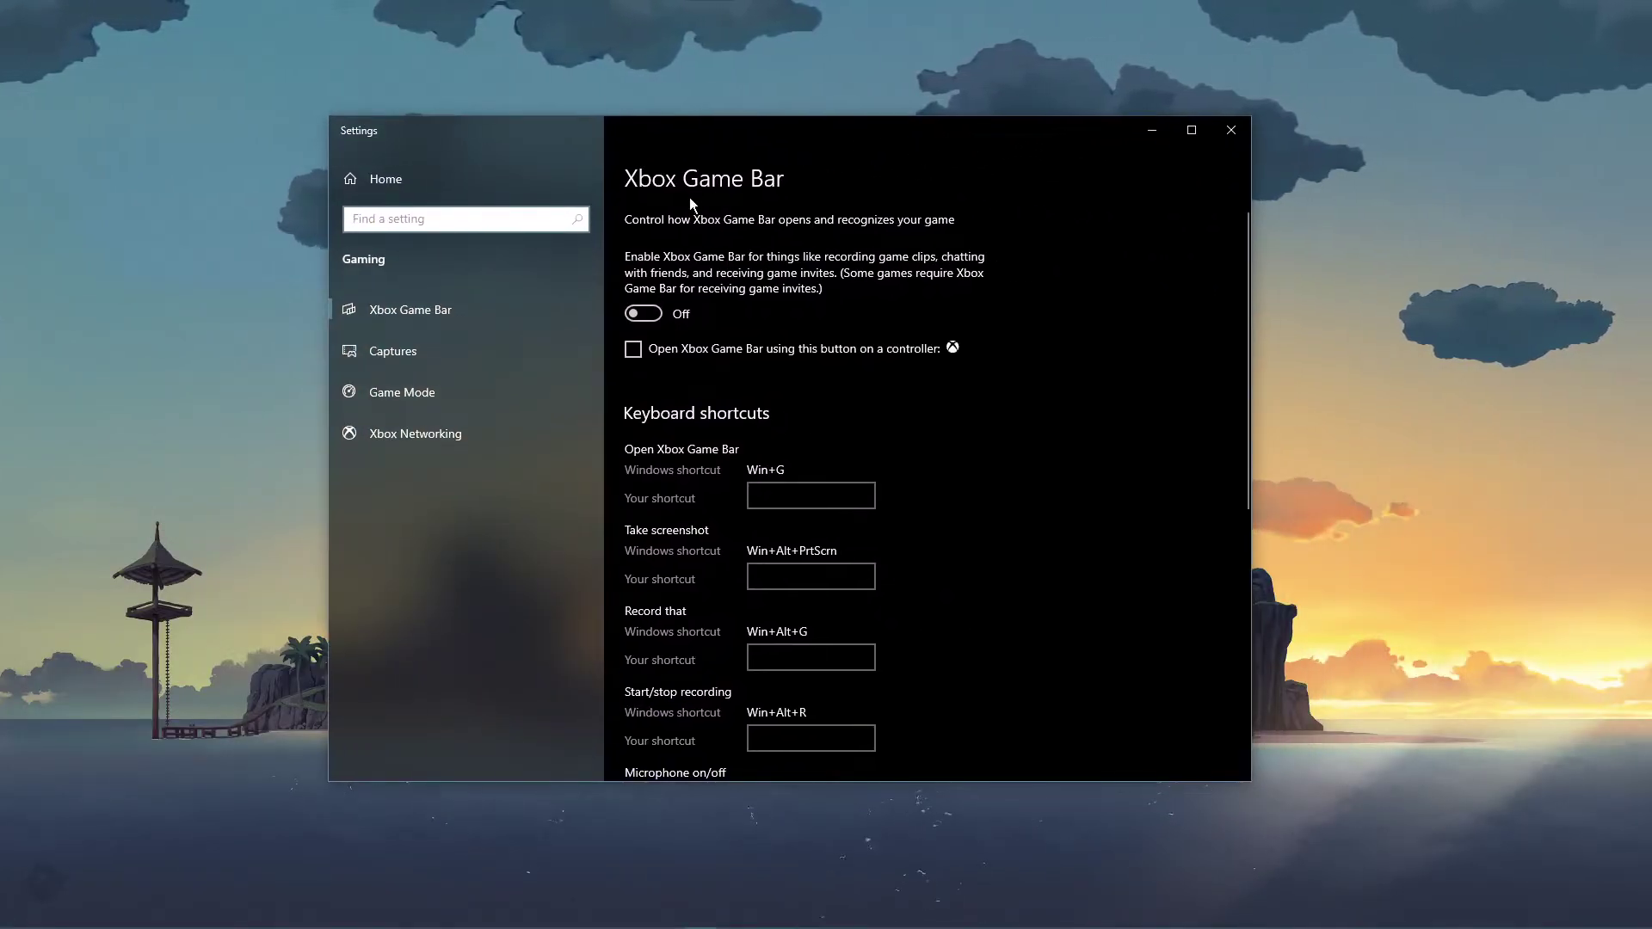
Check the Captures page's background and audio recording toggles, then return to Xbox Game Bar
click(492, 360)
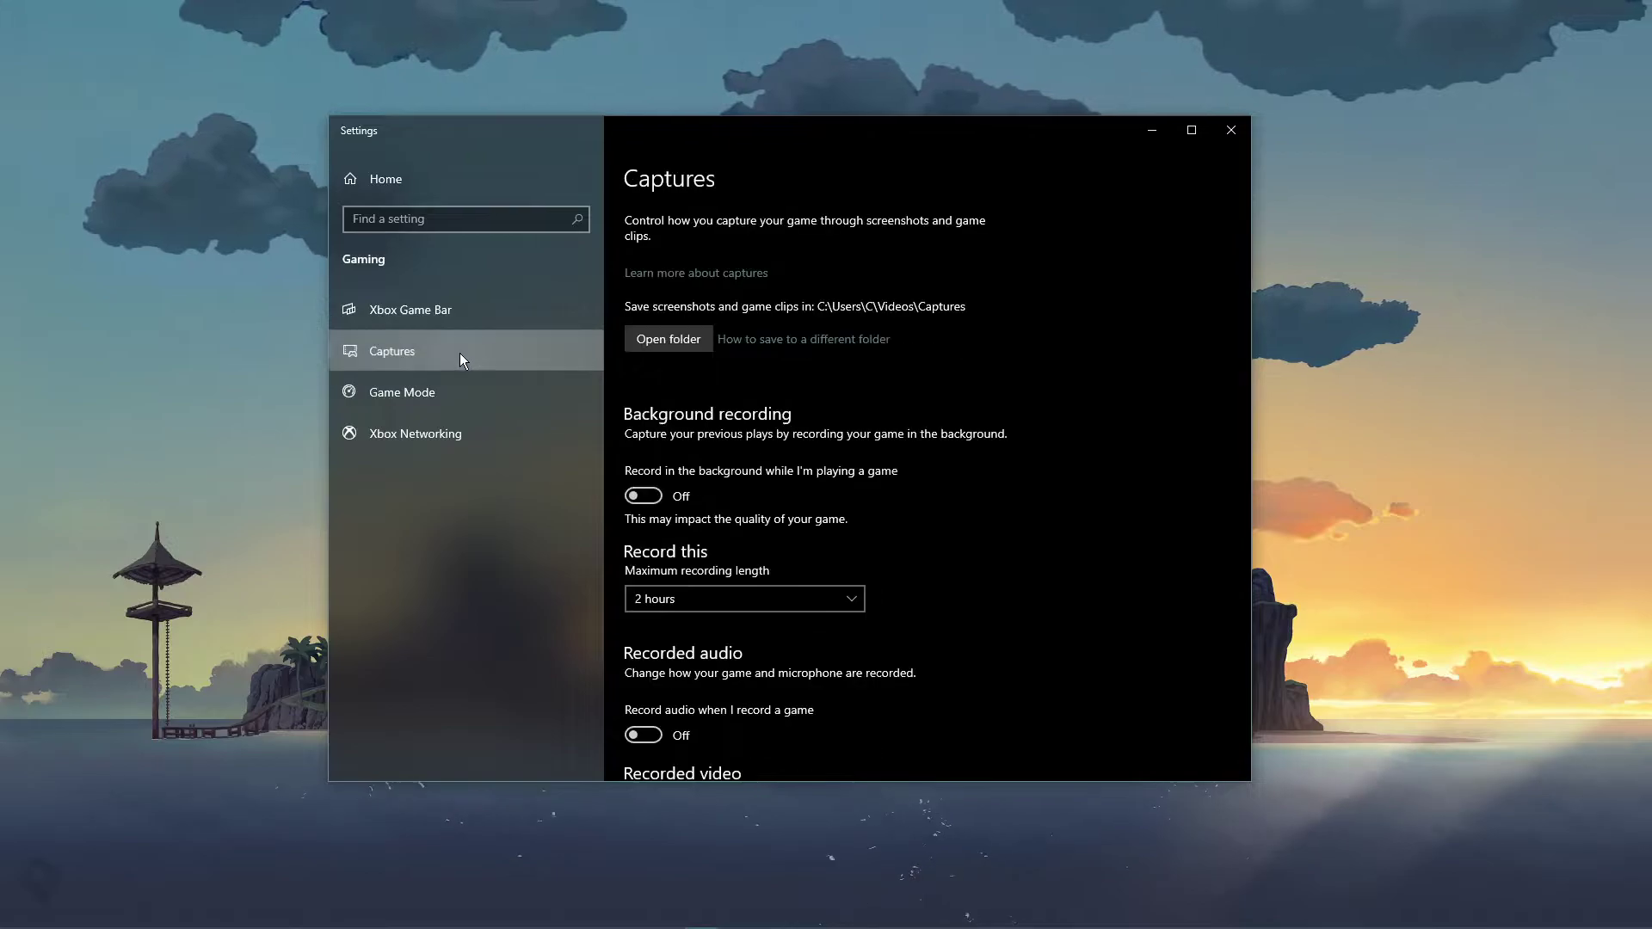
scroll(807, 423, down, 2)
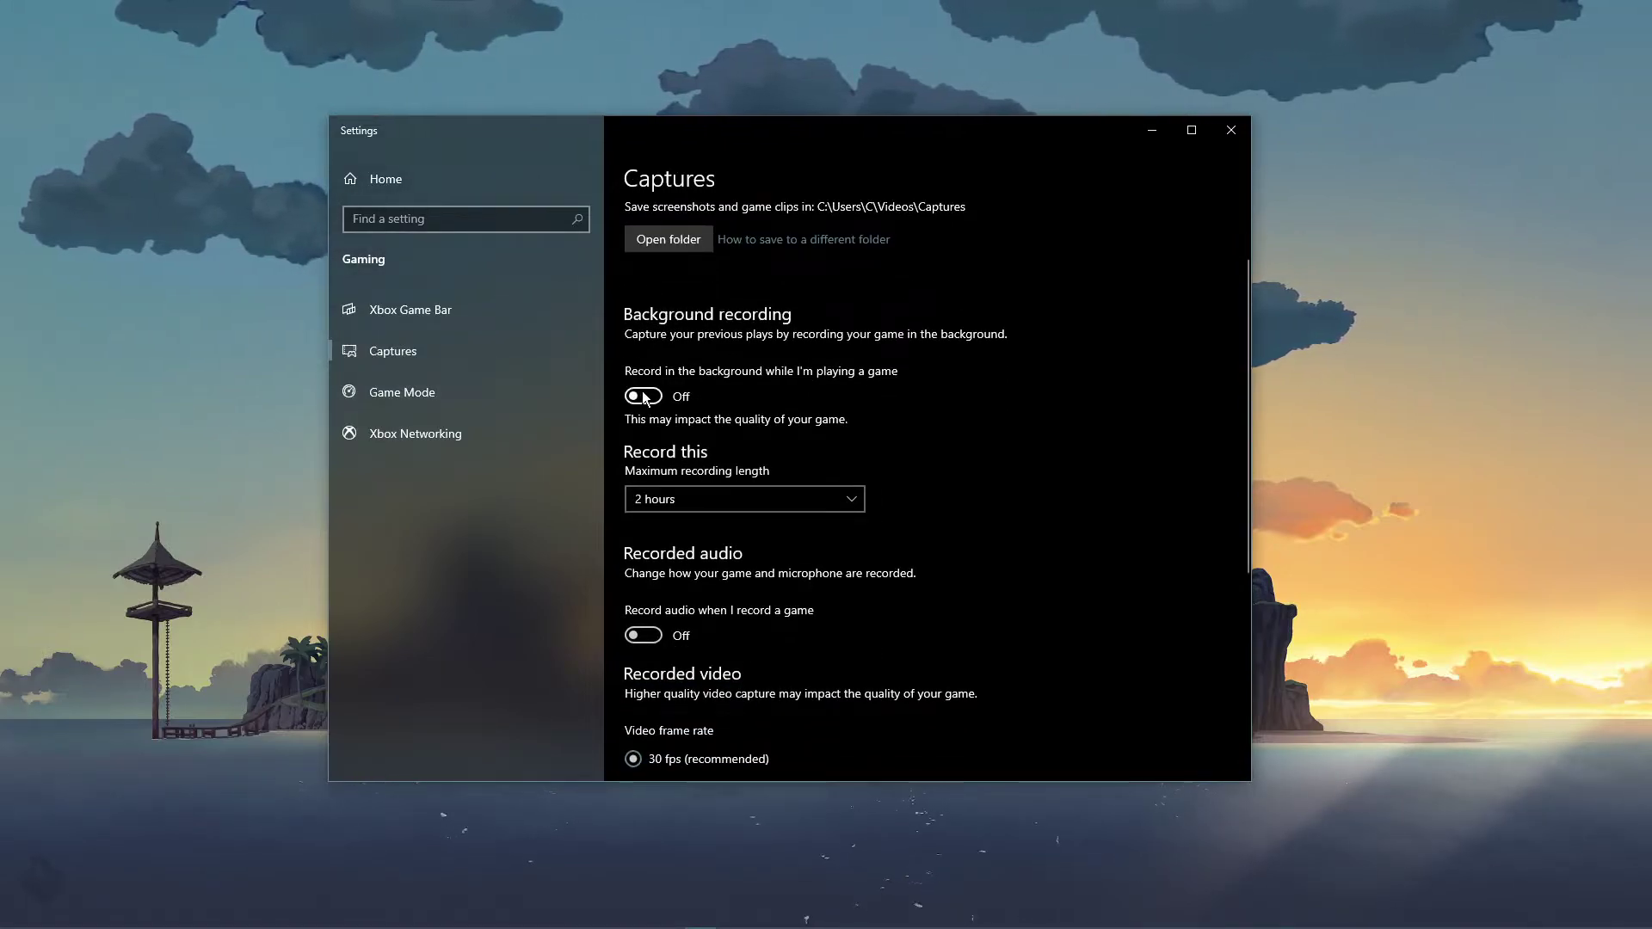
scroll(807, 424, down, 3)
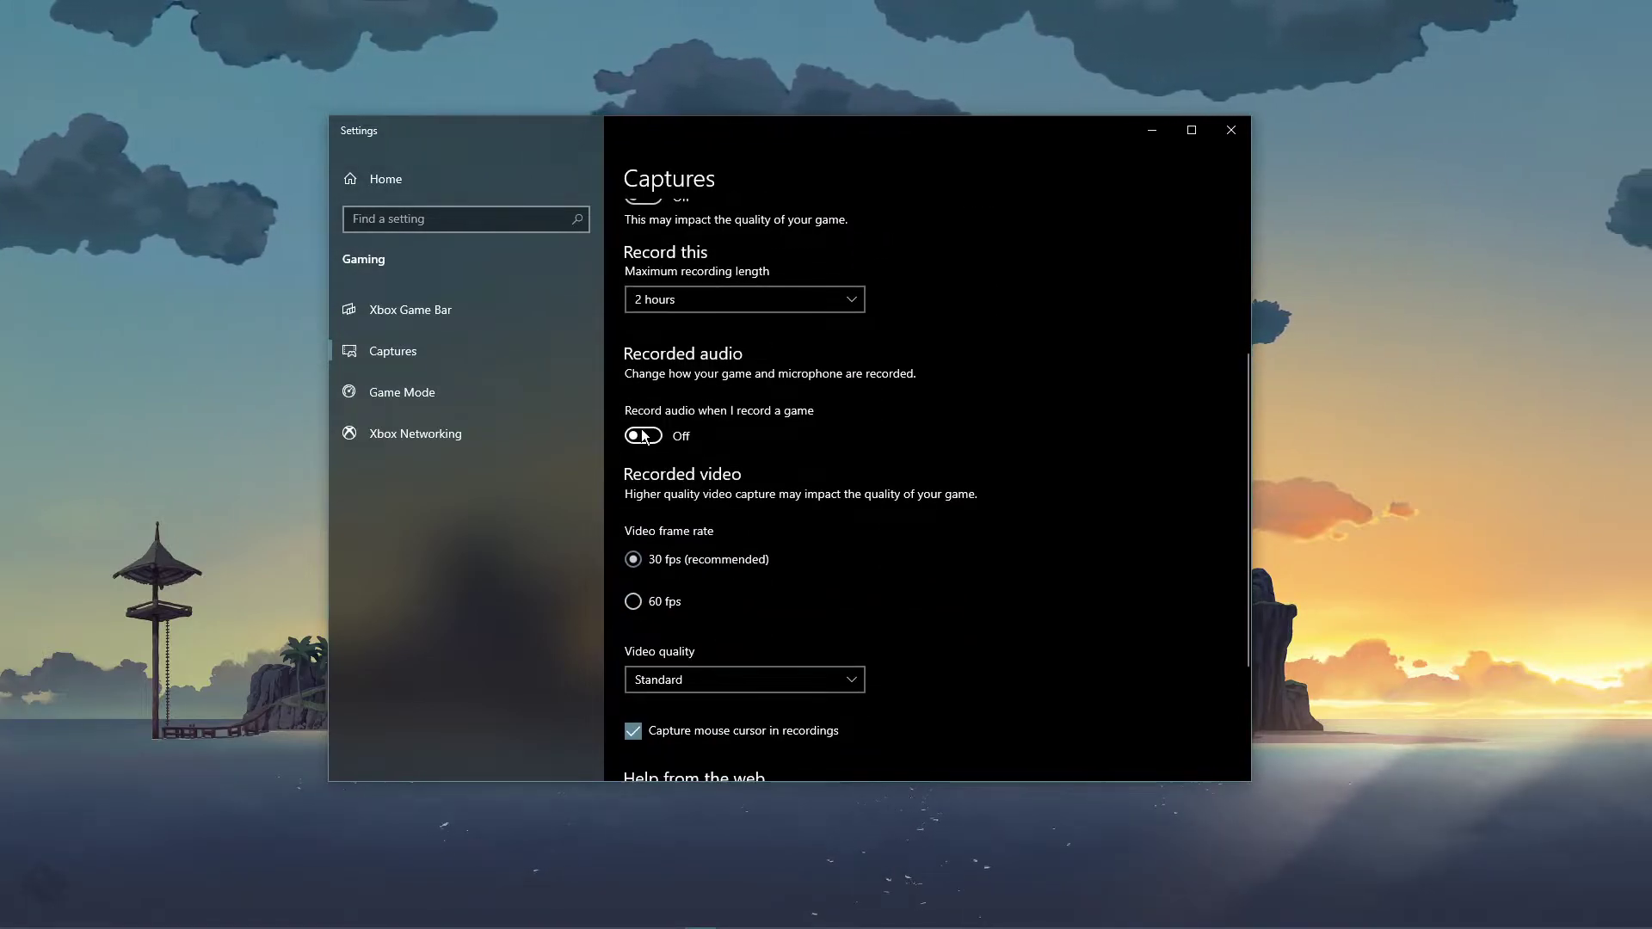
scroll(641, 438, up, 3)
click(505, 301)
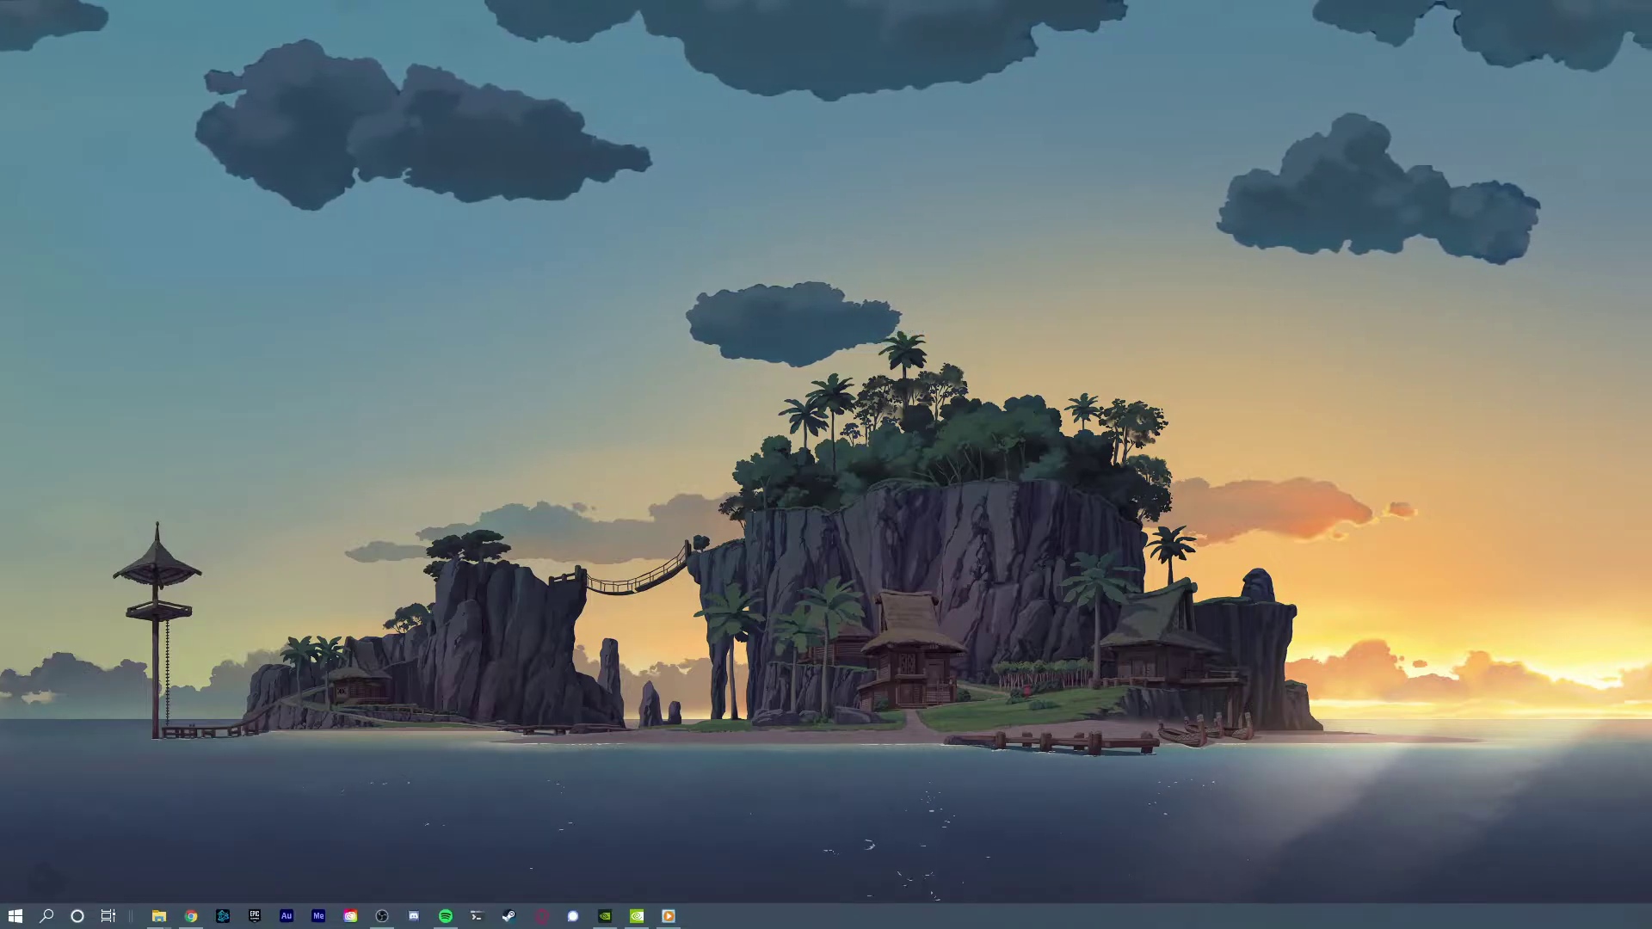
Open GeForce Experience's Drivers tab and inspect the 461.92 available and 461.72 installed driver details
click(612, 918)
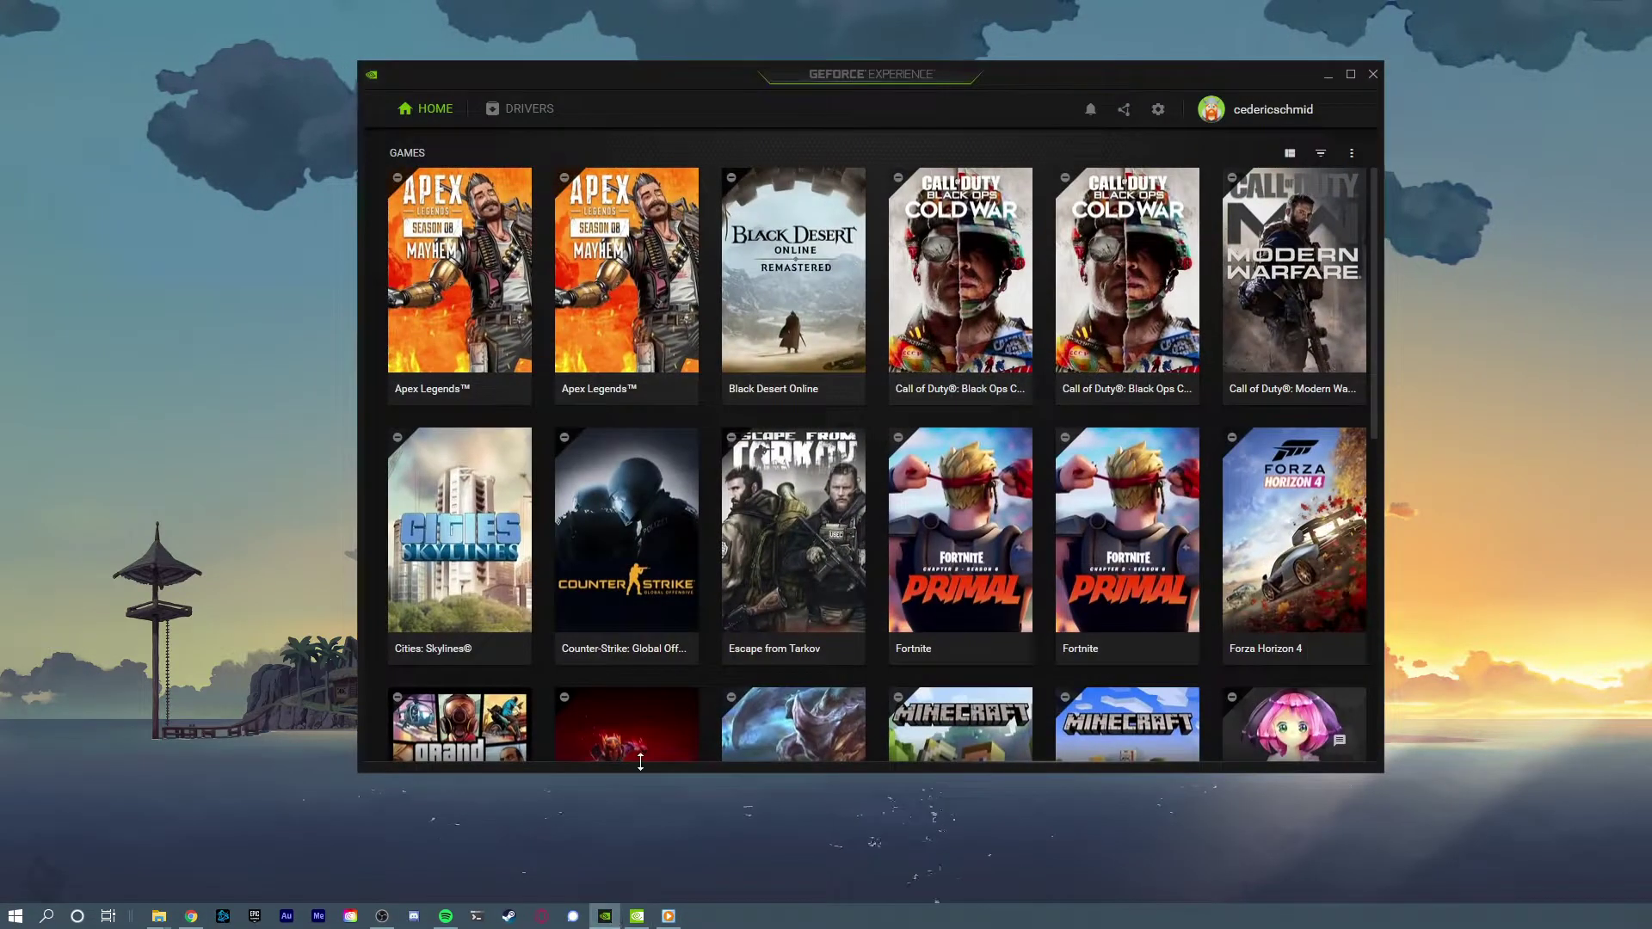
click(520, 112)
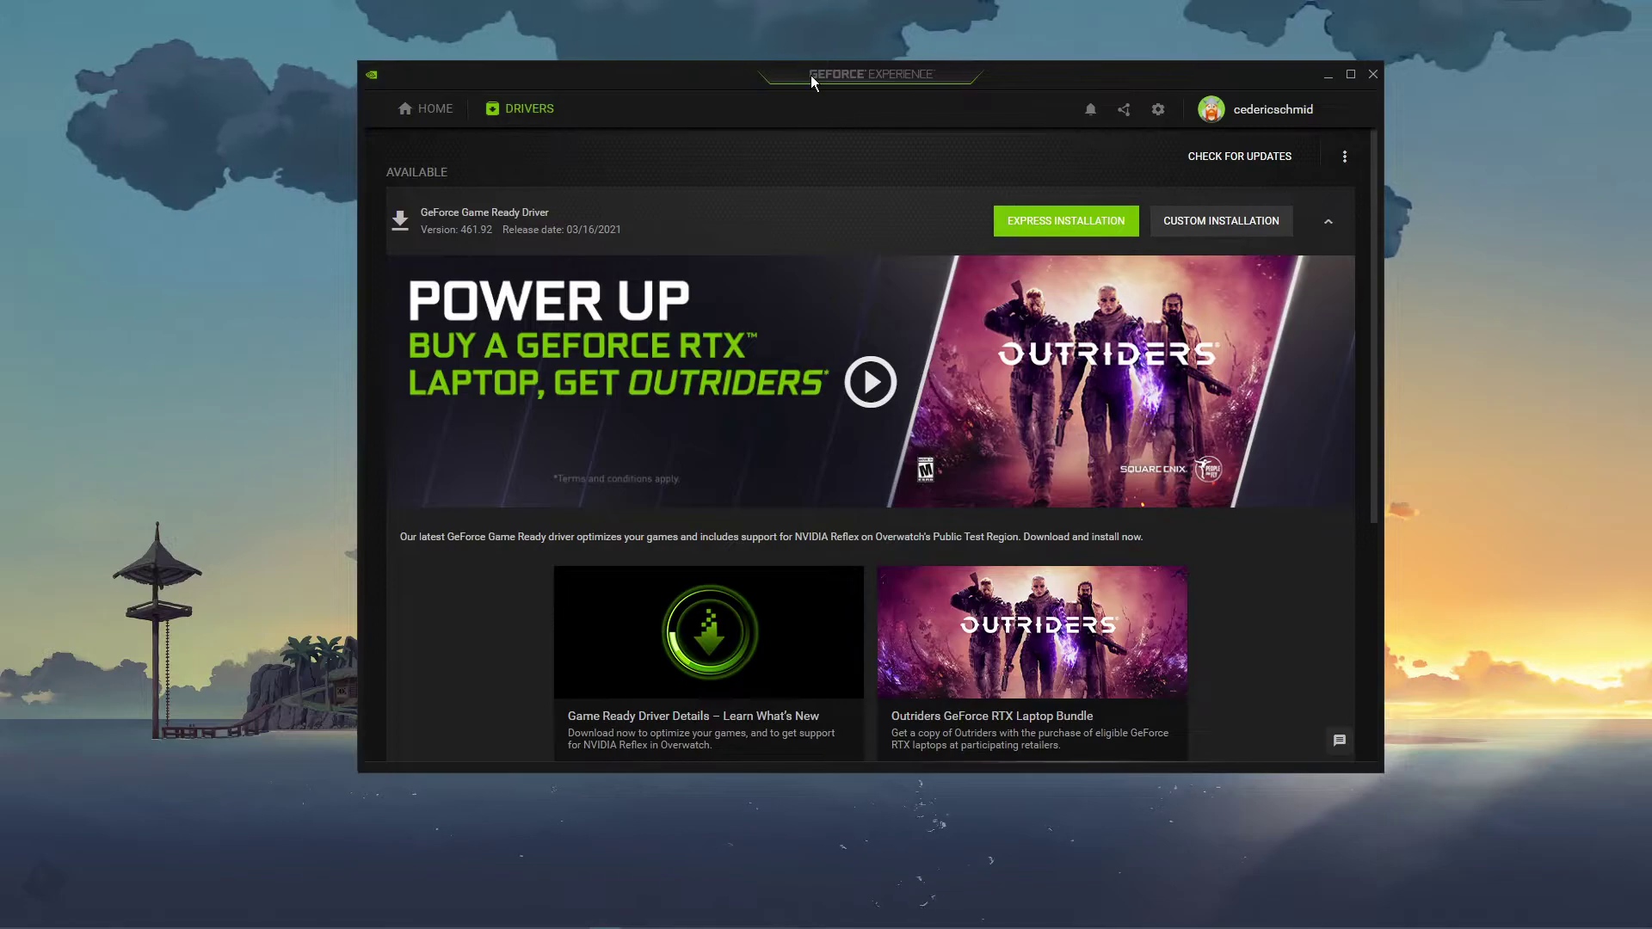
drag(810, 74, 757, 77)
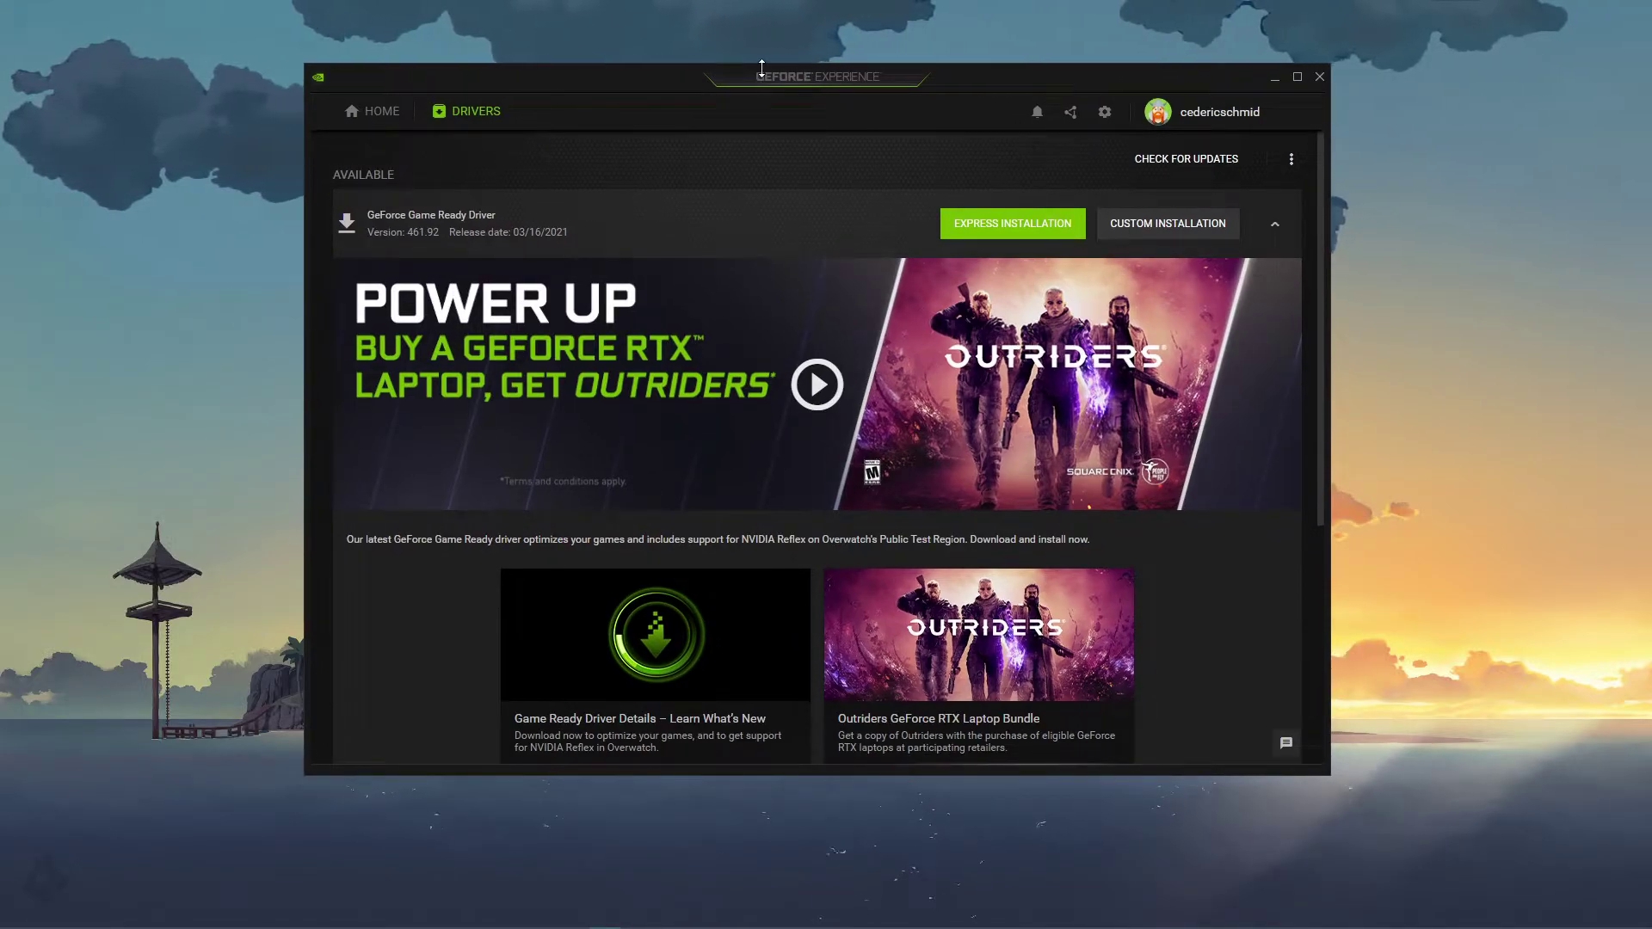
click(1275, 224)
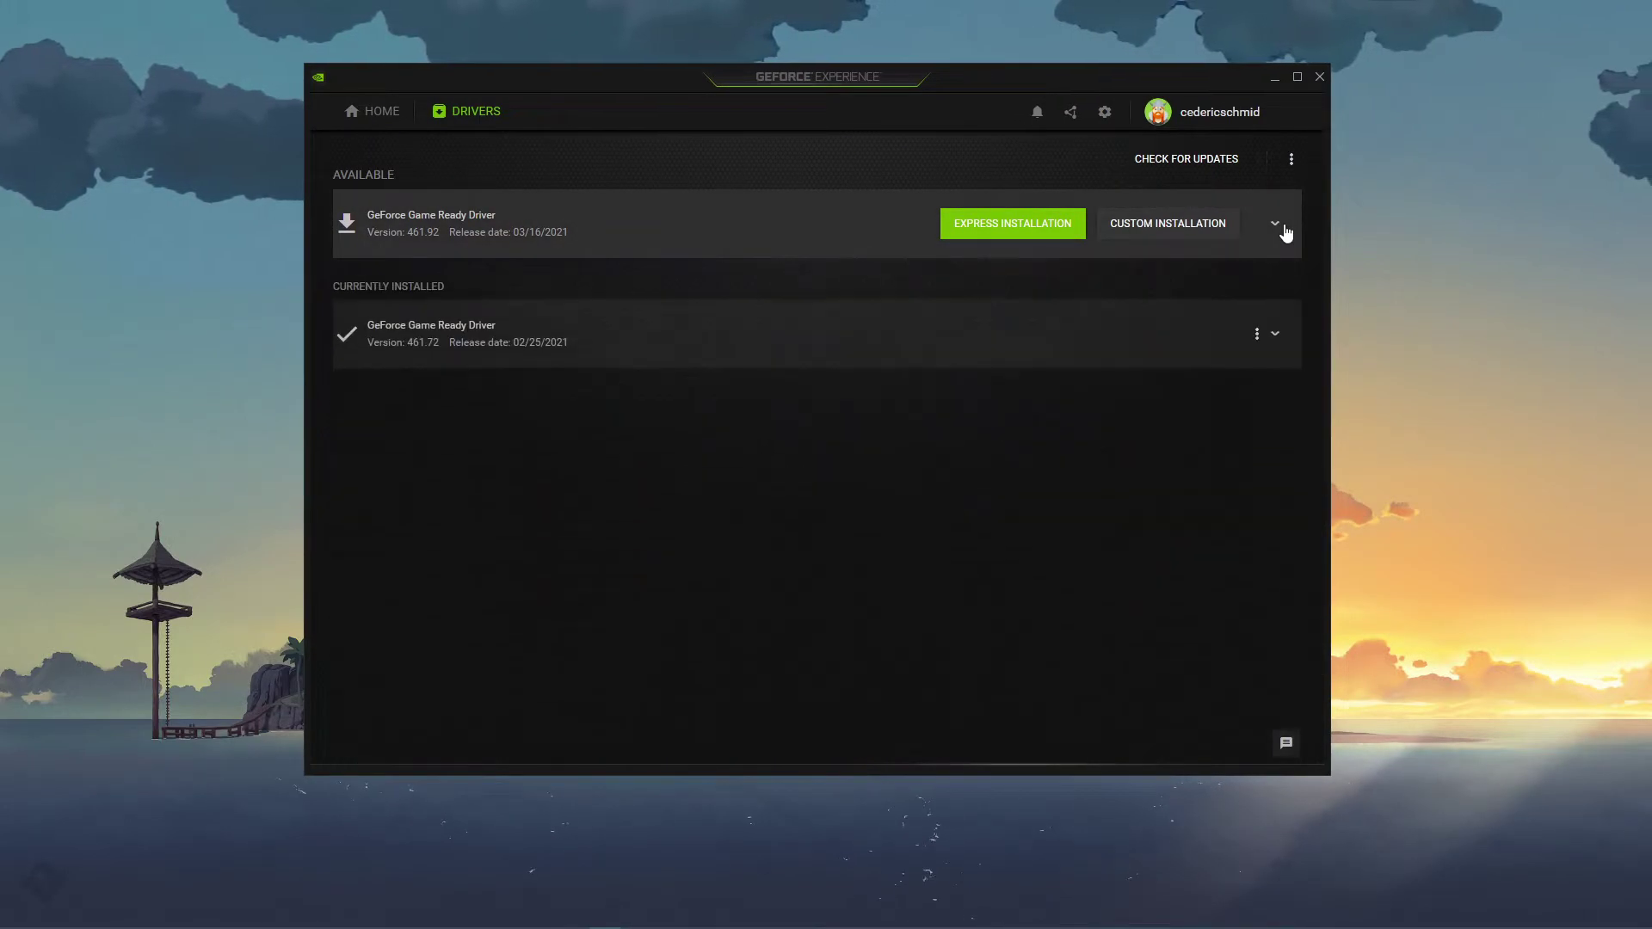
click(1277, 335)
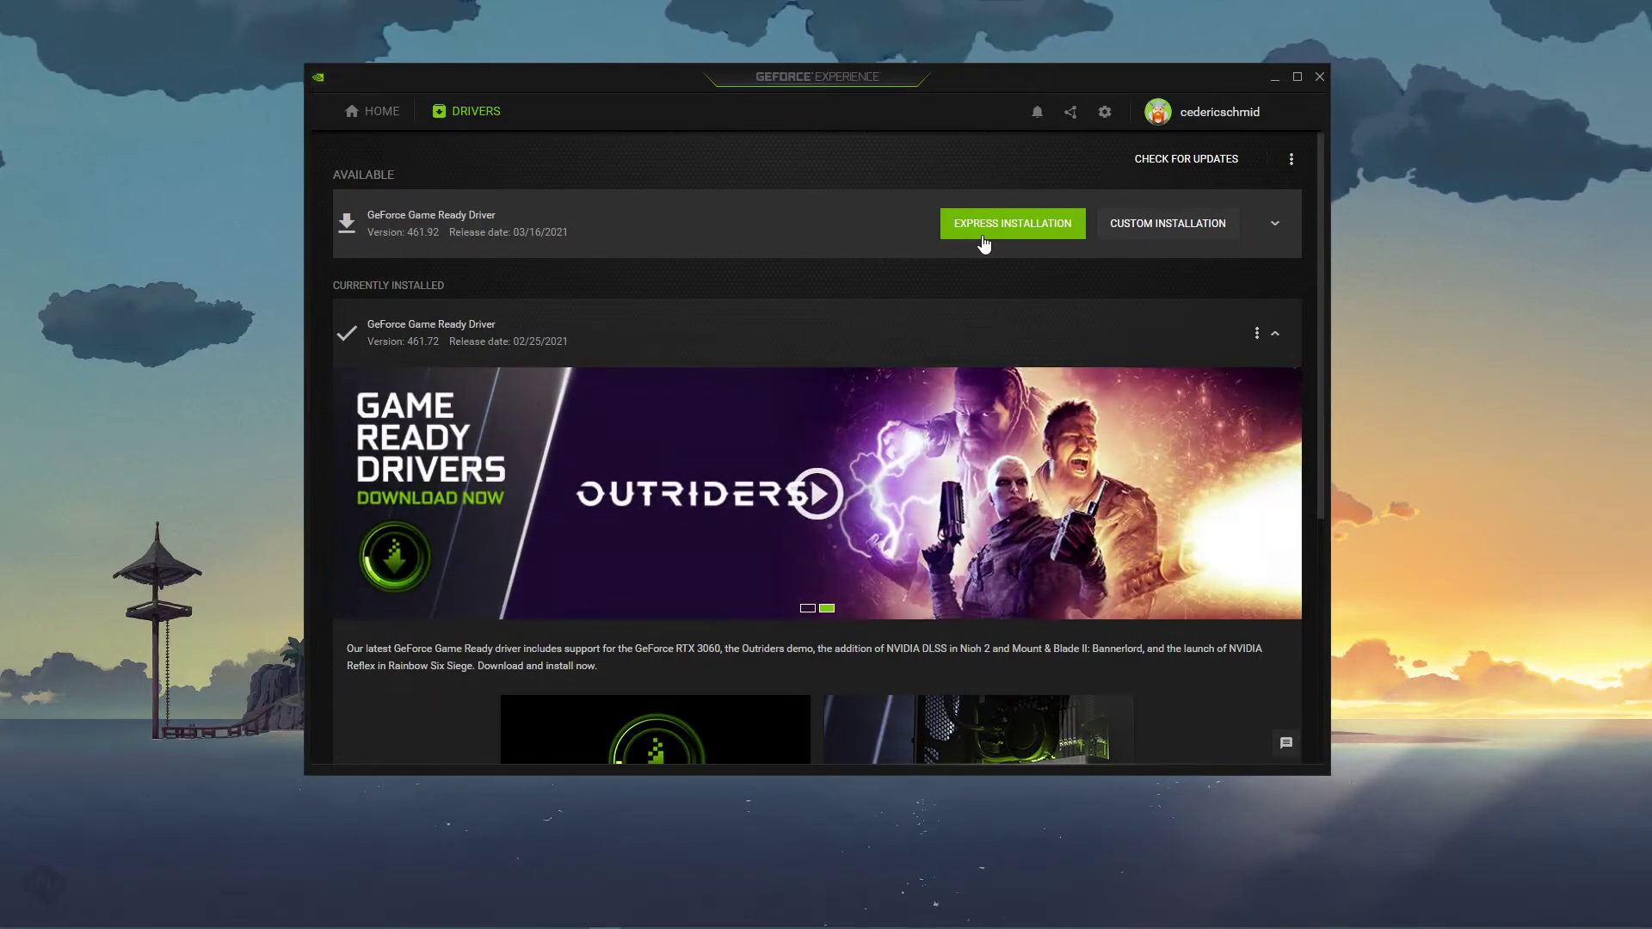
click(1273, 336)
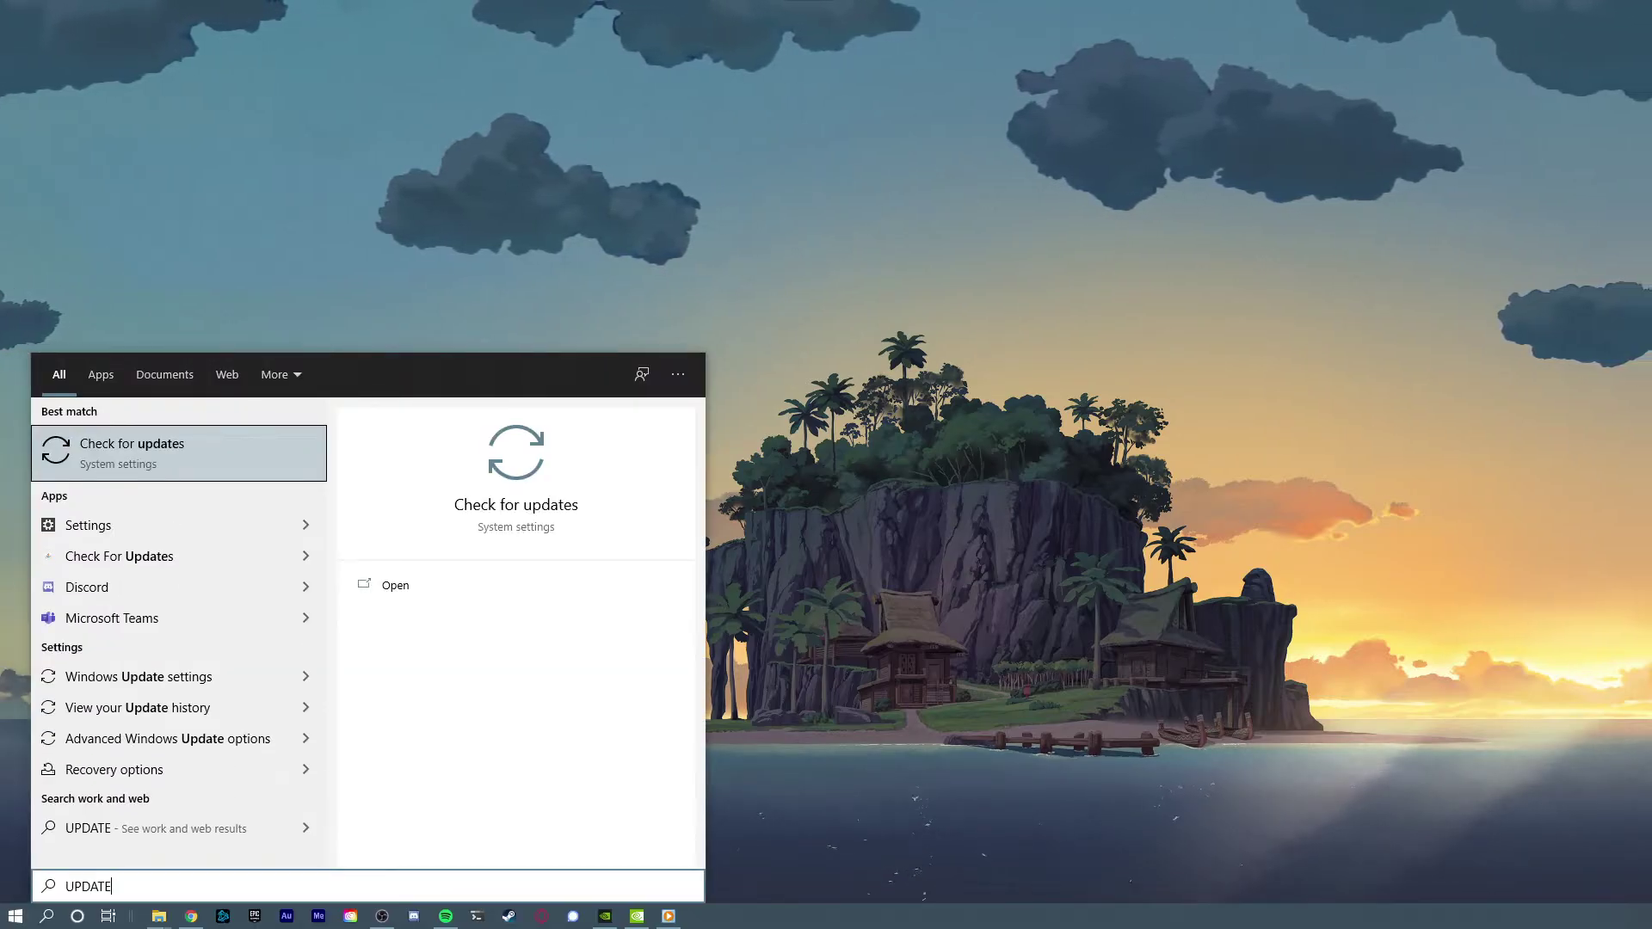
Open Check for updates from the Start search and run a new Windows Update check
key(Return)
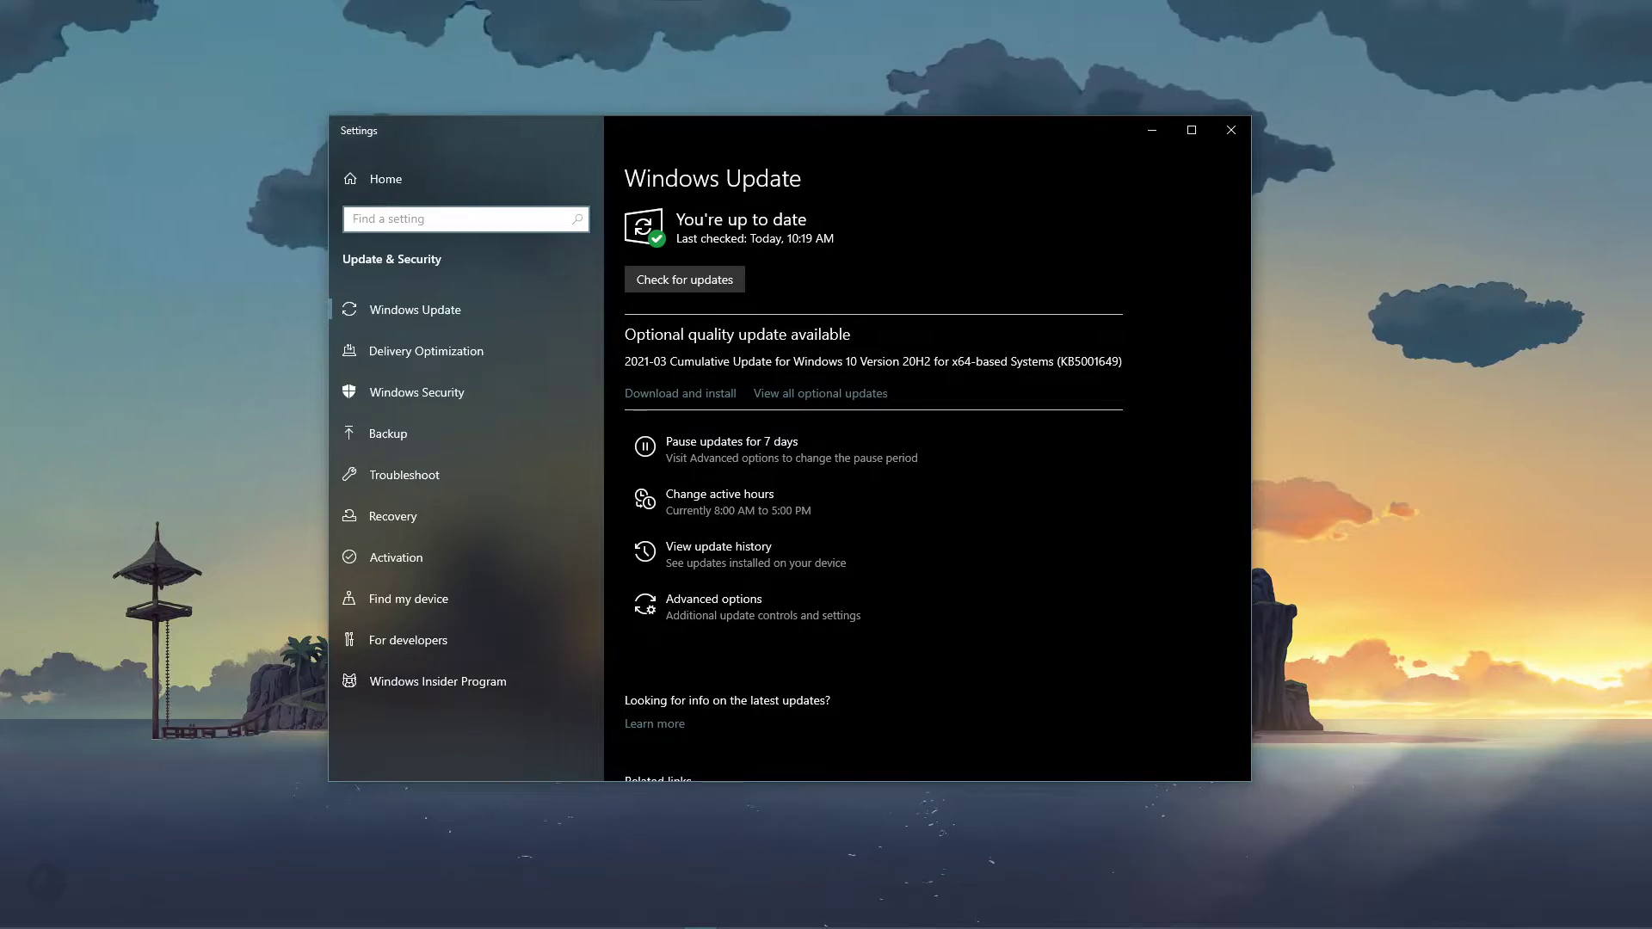
click(721, 279)
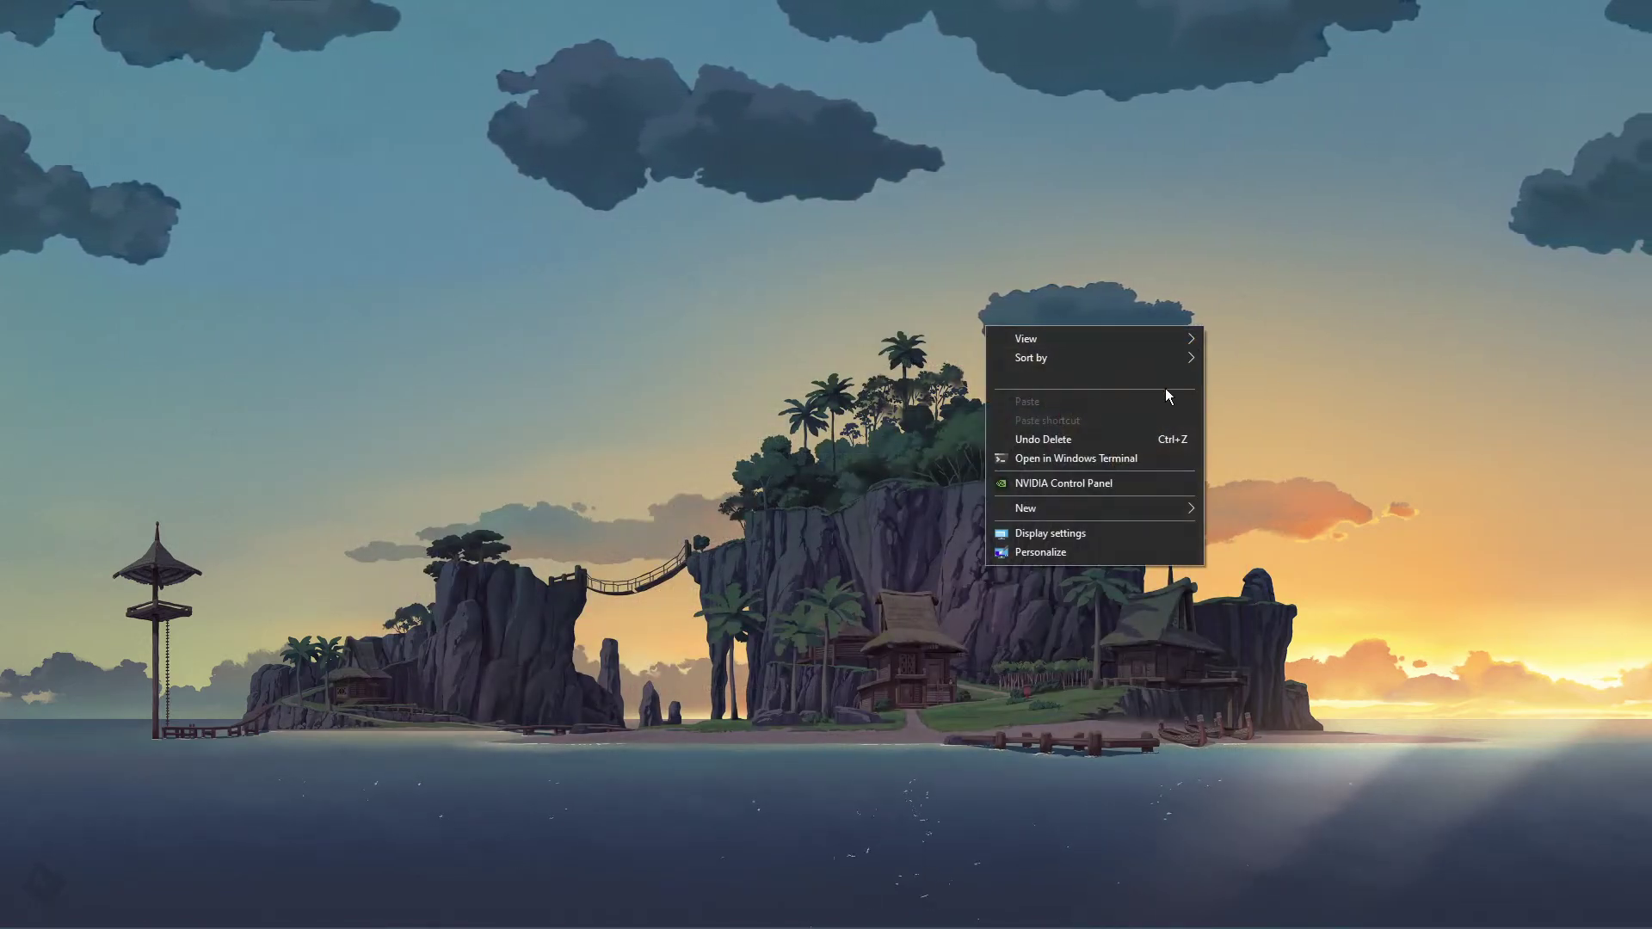
Open NVIDIA Control Panel's Program Settings and select GameClient.exe as the program to customize
click(1103, 483)
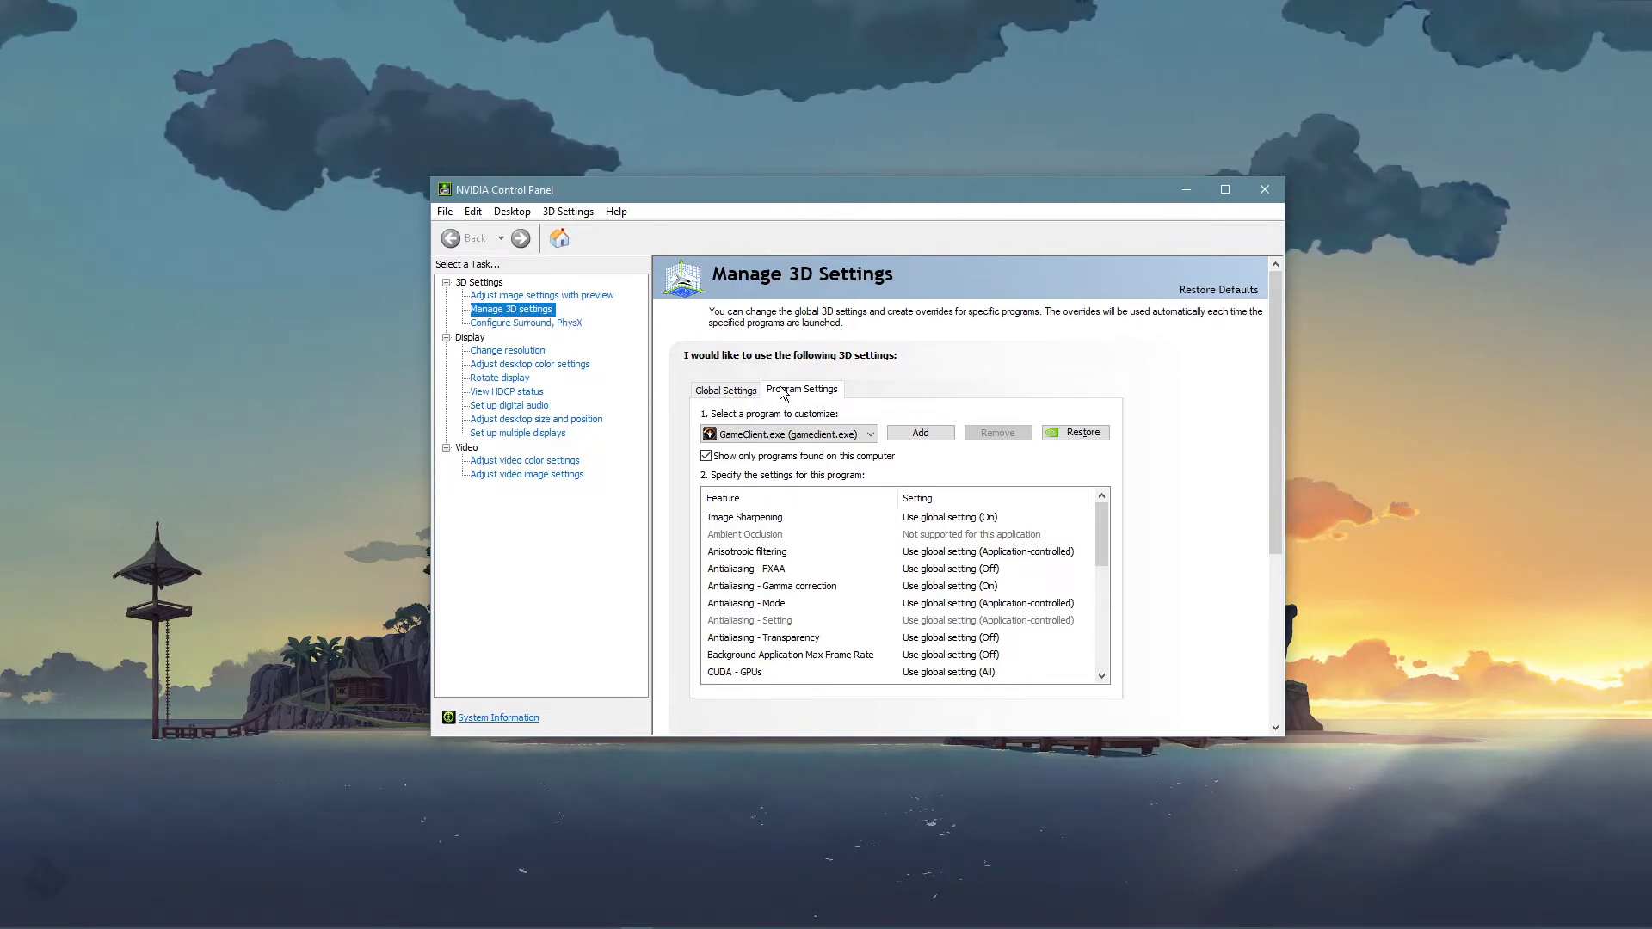
click(871, 434)
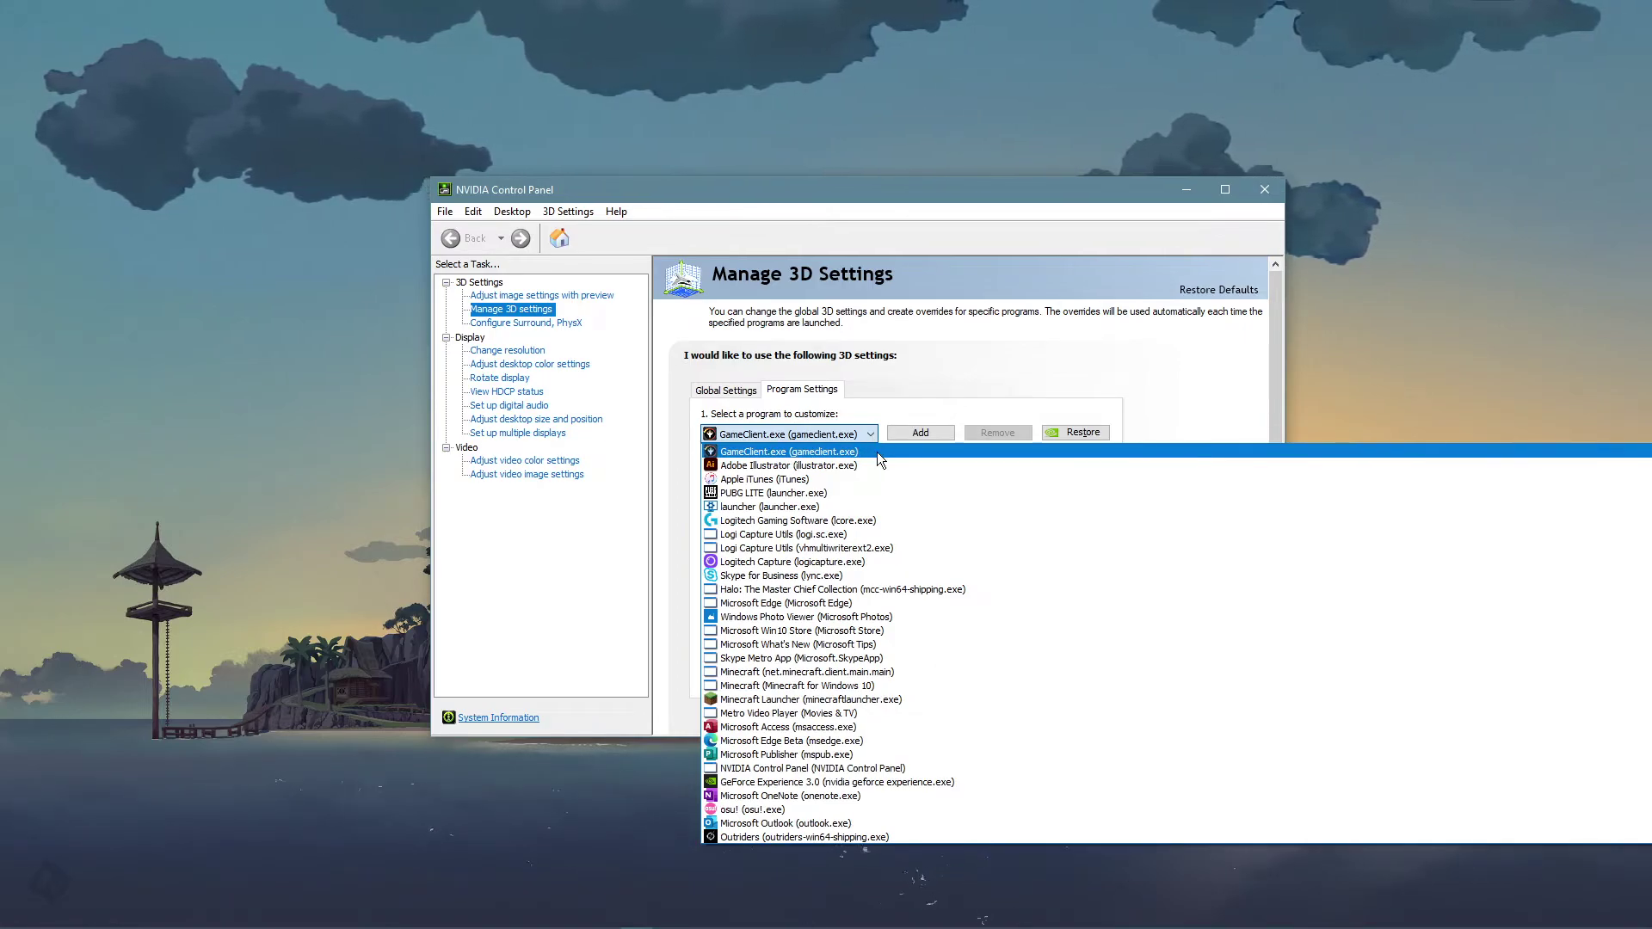
click(957, 374)
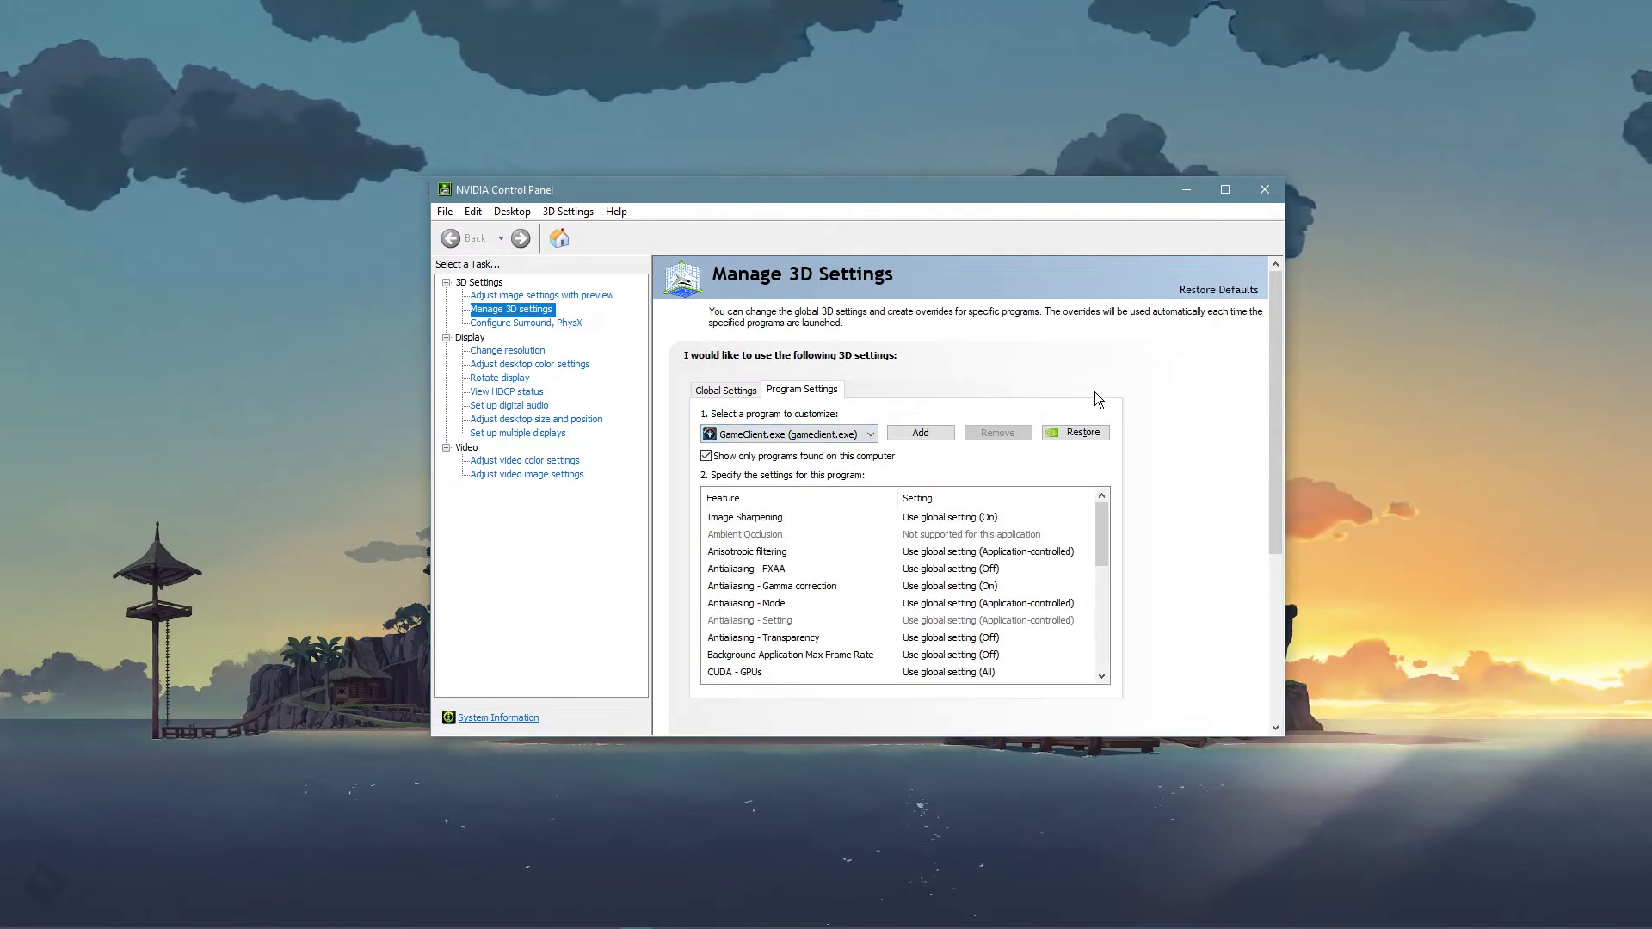
scroll(1271, 292, down, 2)
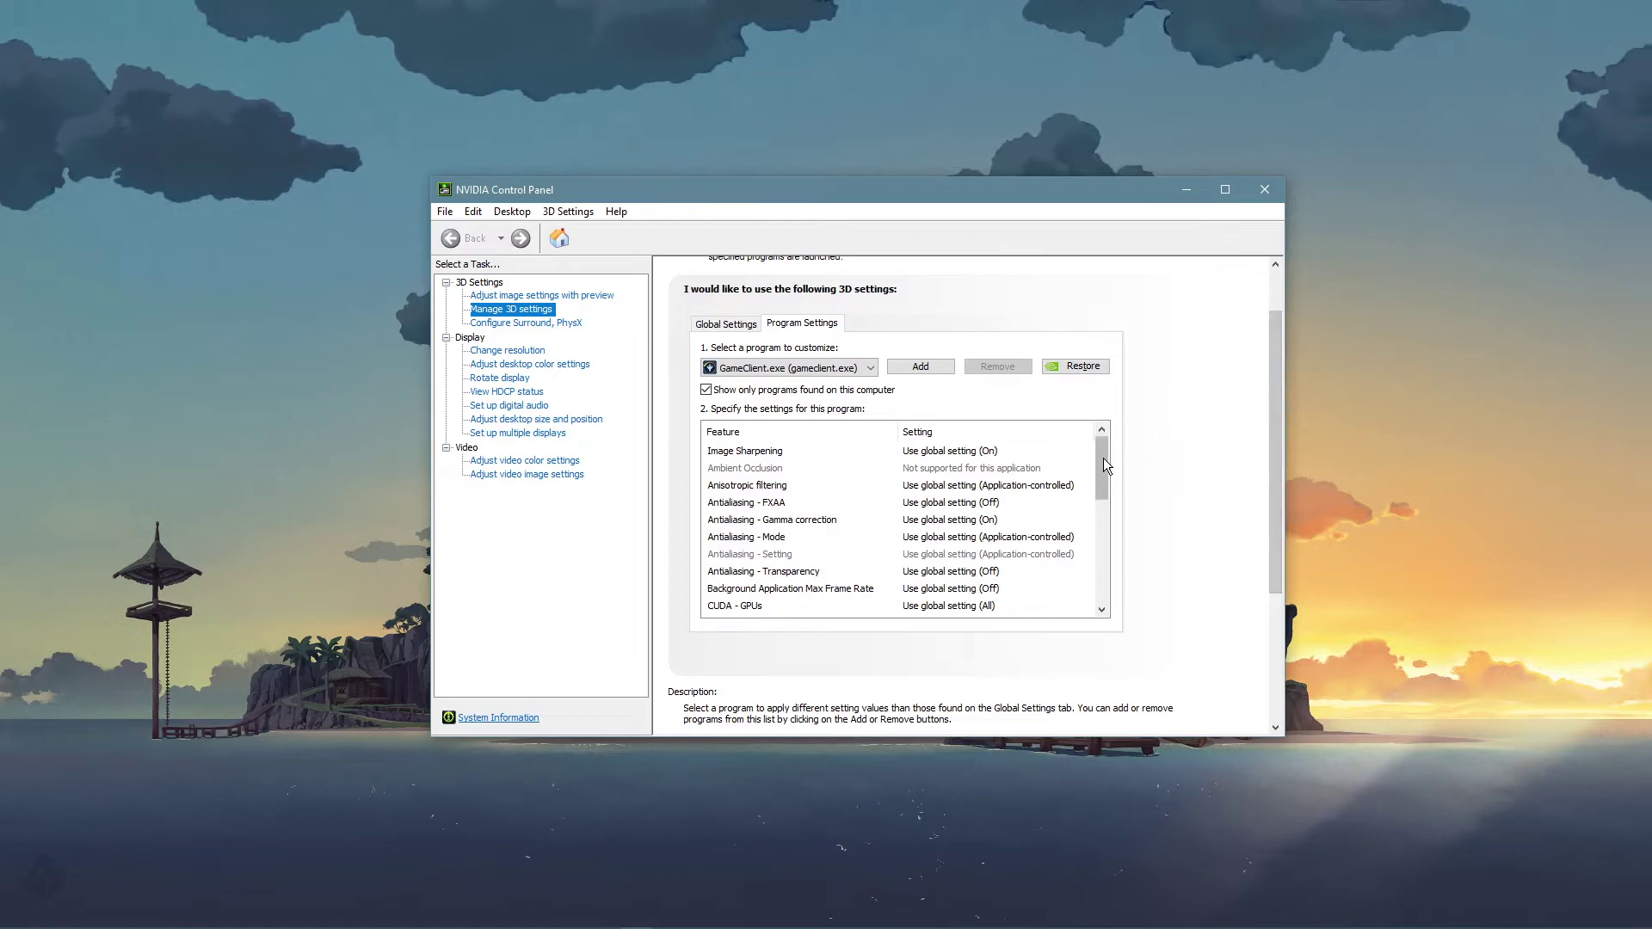
Set GameClient.exe's Power management mode to Prefer maximum performance, leaving CUDA GPUs unchanged
drag(1103, 457, 1080, 513)
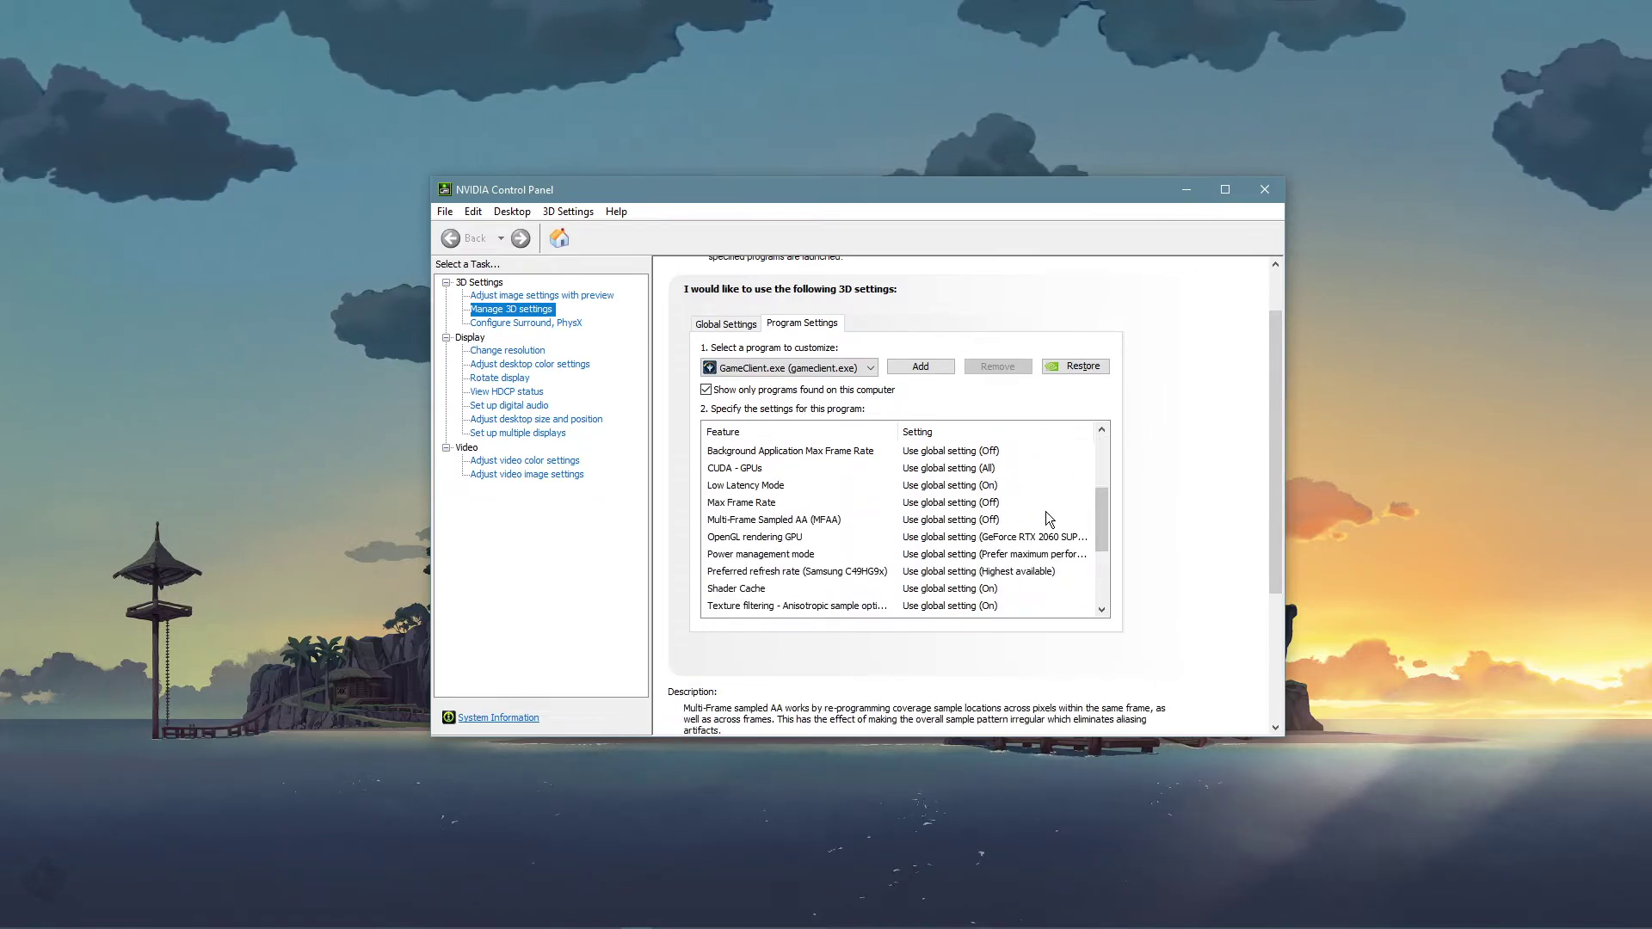
click(933, 476)
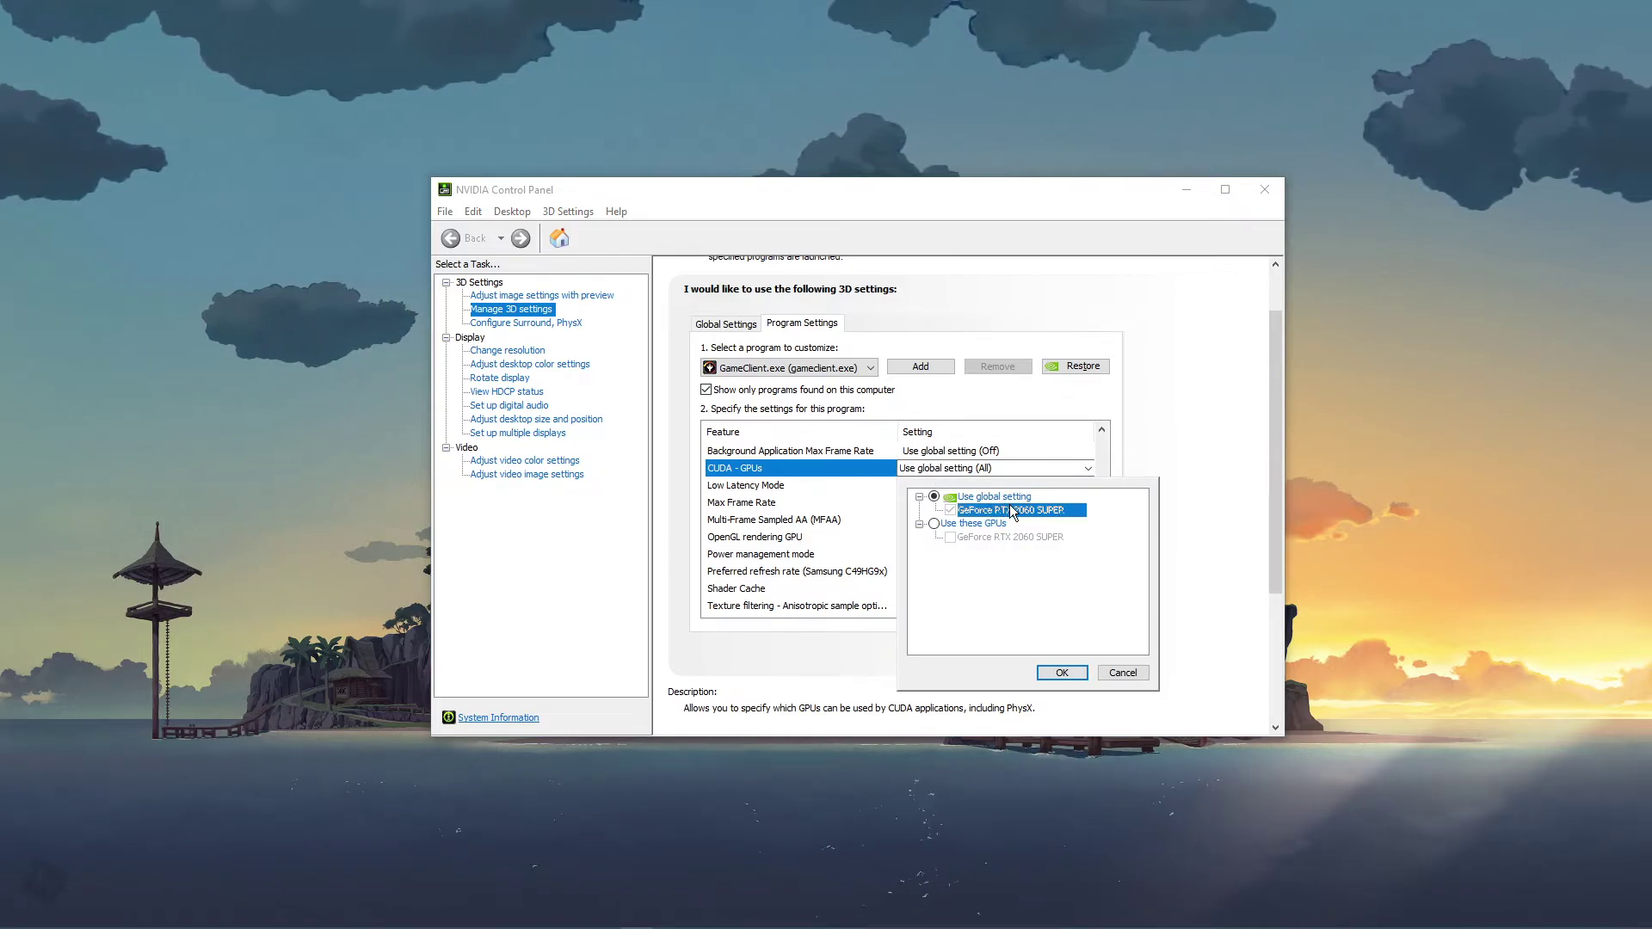
key(Escape)
scroll(1104, 507, down, 1)
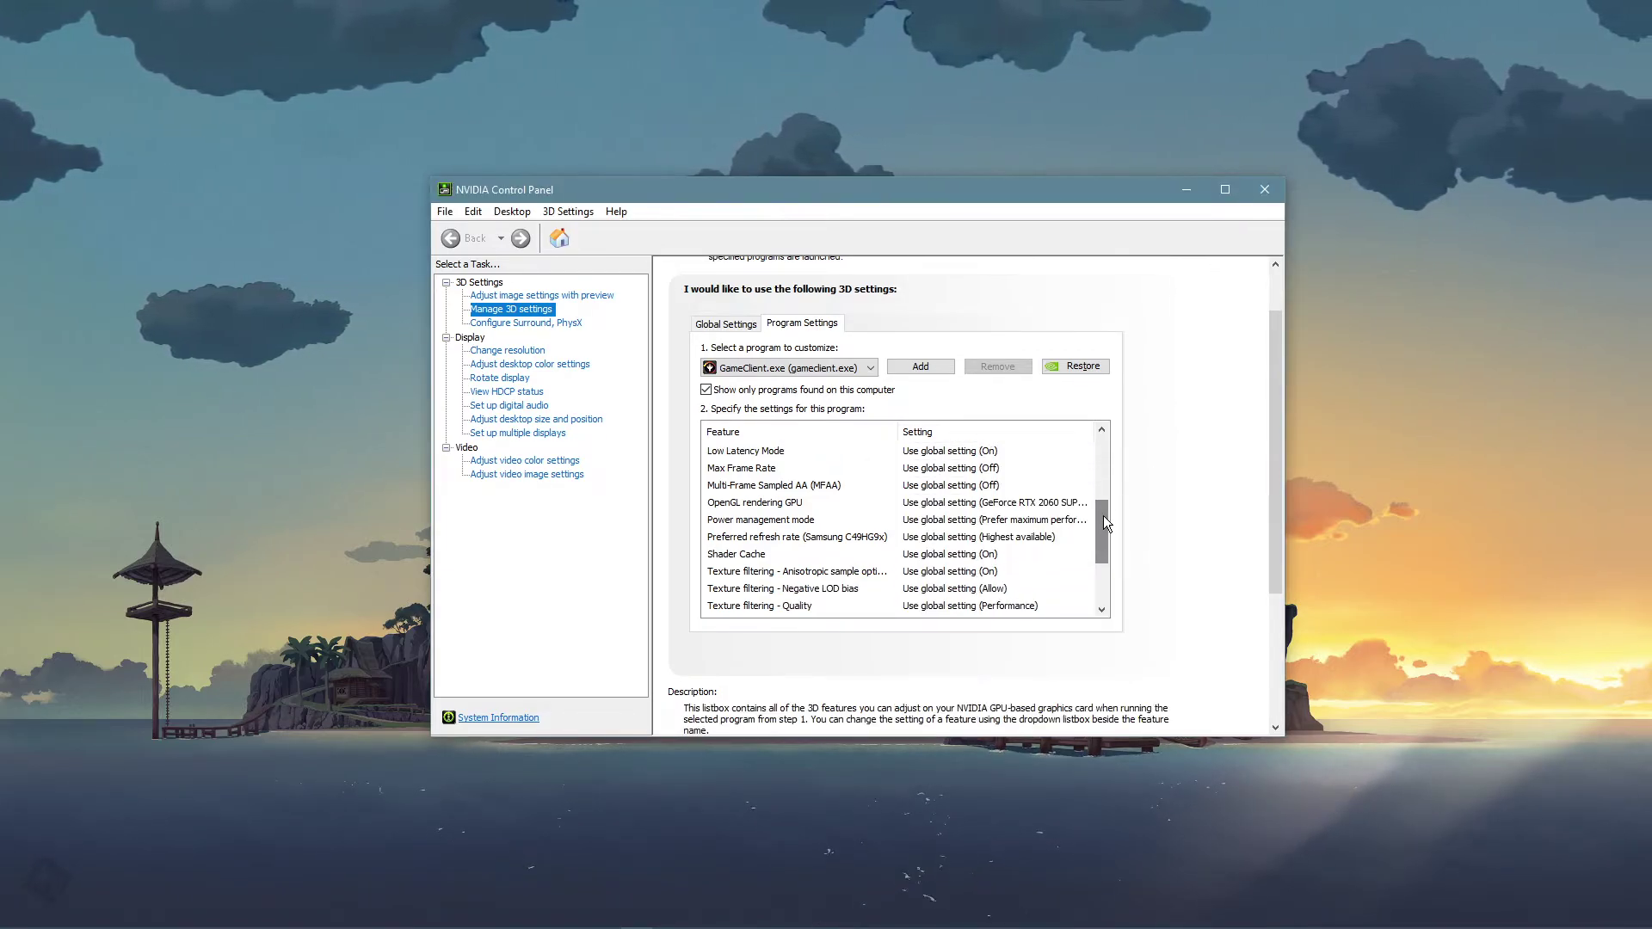
click(990, 519)
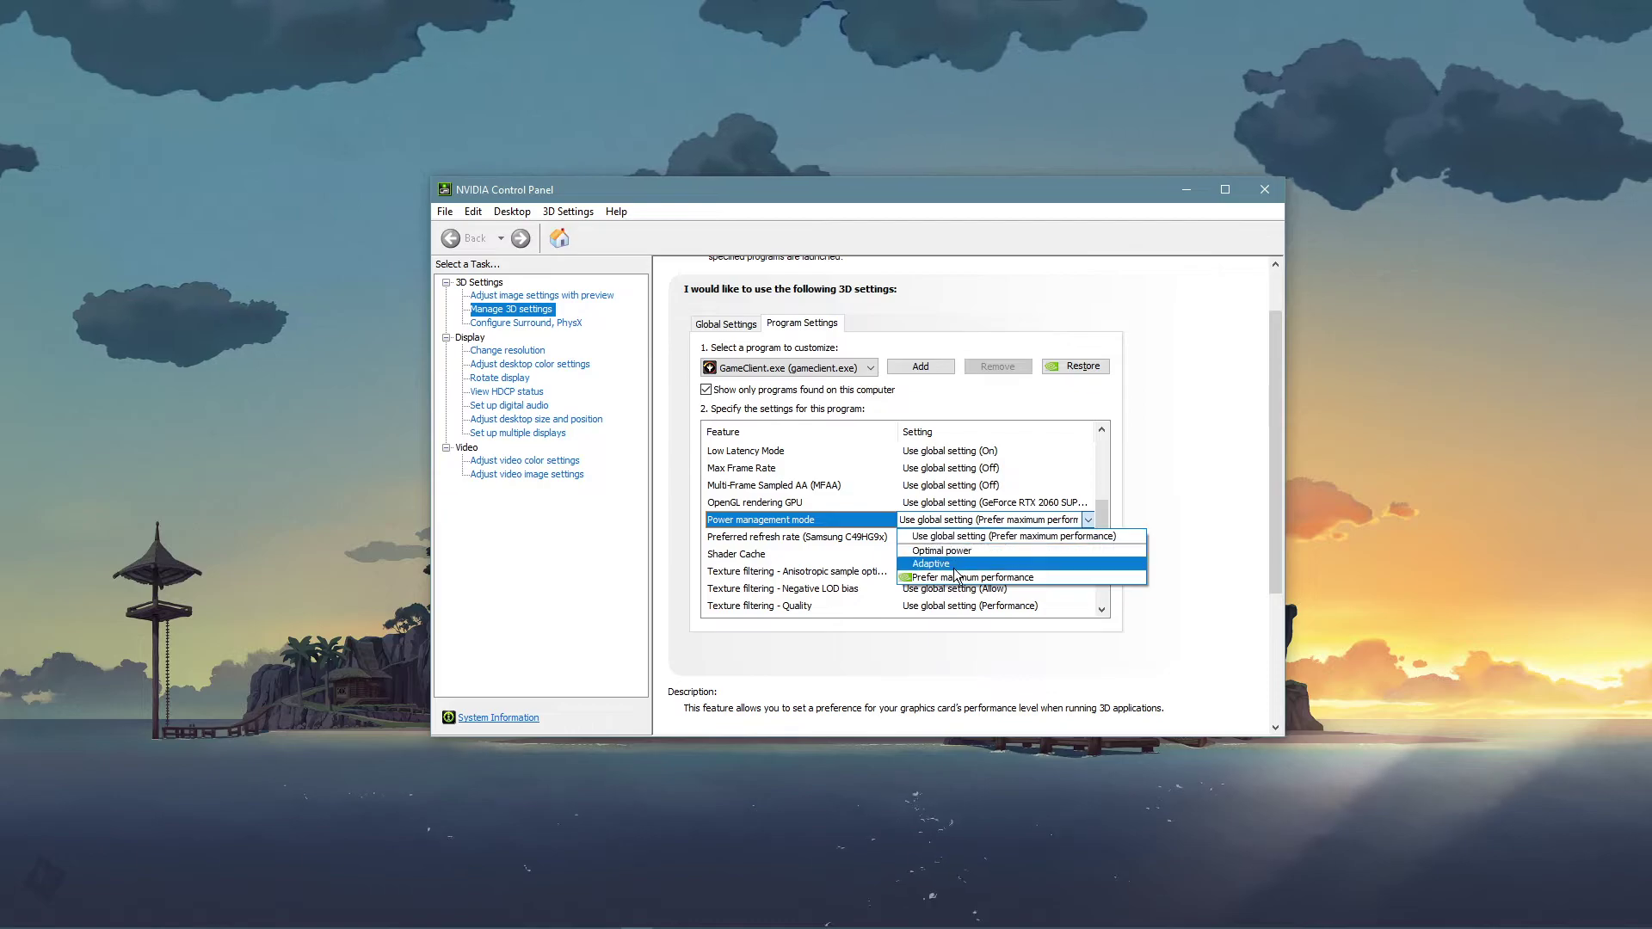
click(958, 578)
Set Texture filtering quality to Performance and Anisotropic sample optimization to On
scroll(1032, 525, down, 4)
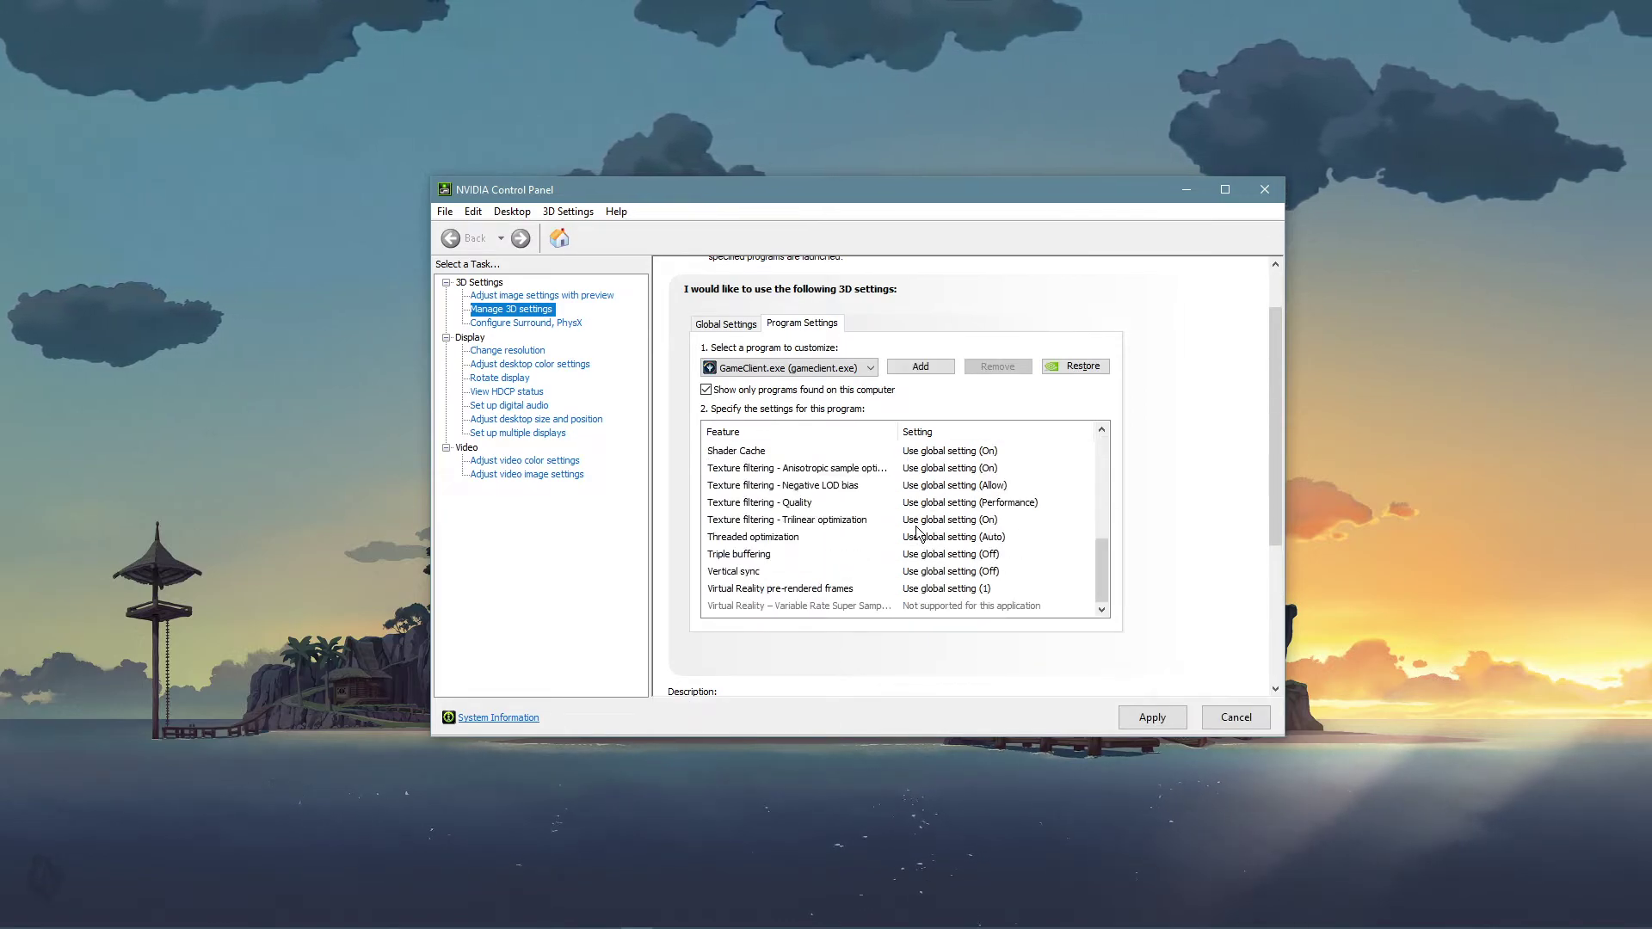
click(946, 468)
click(921, 515)
click(946, 502)
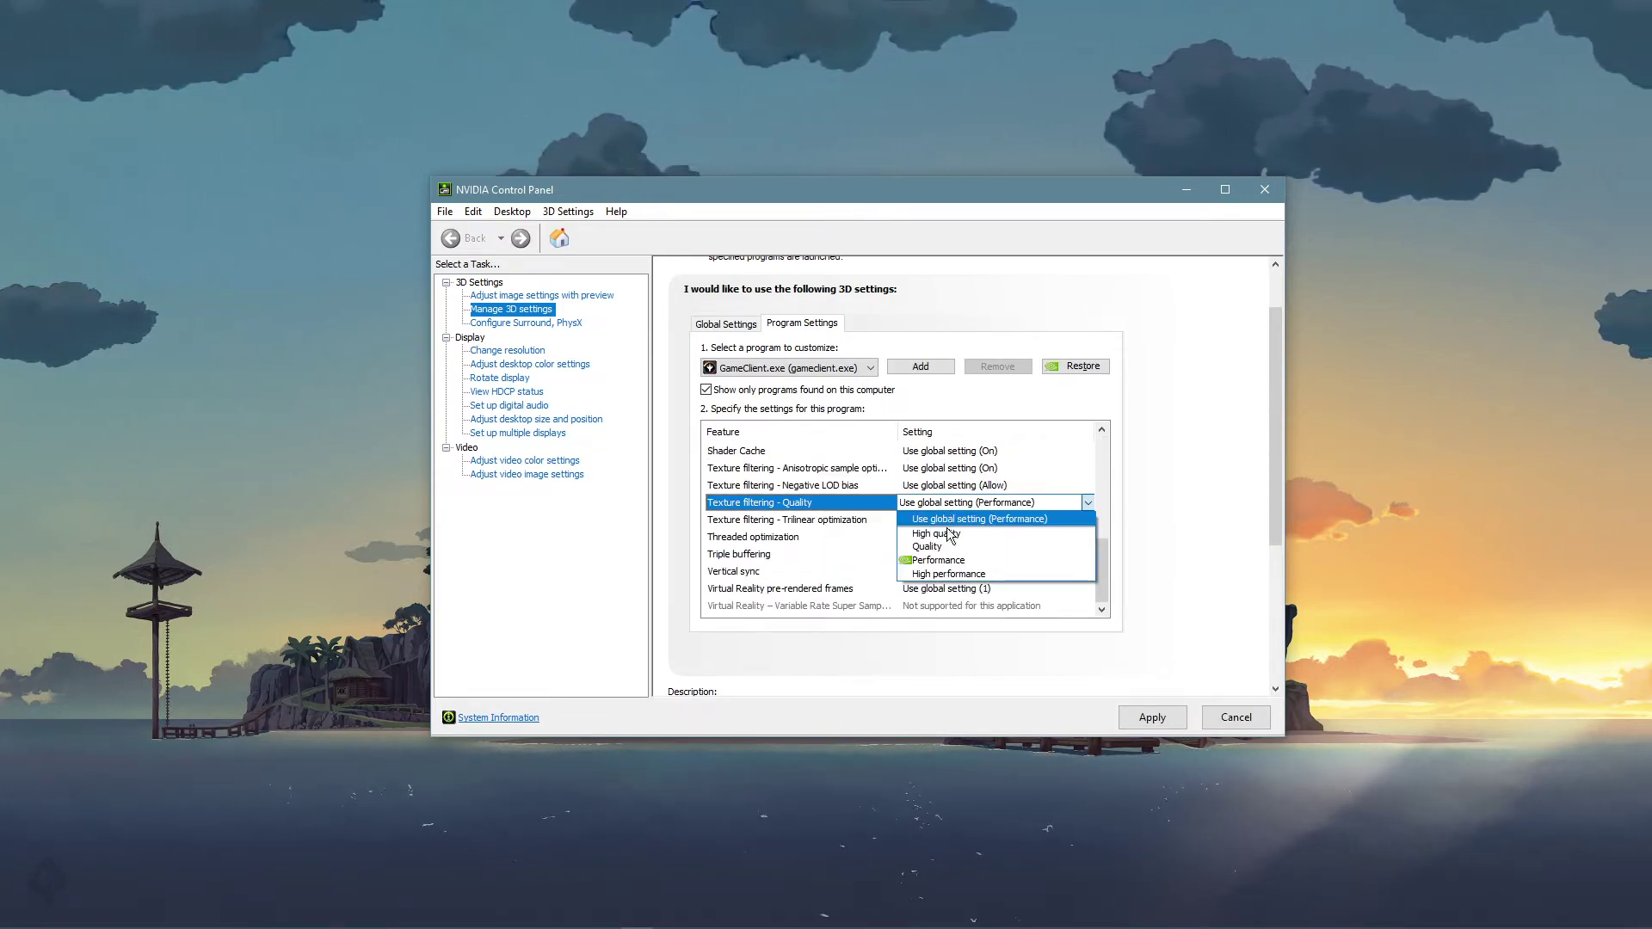
click(946, 563)
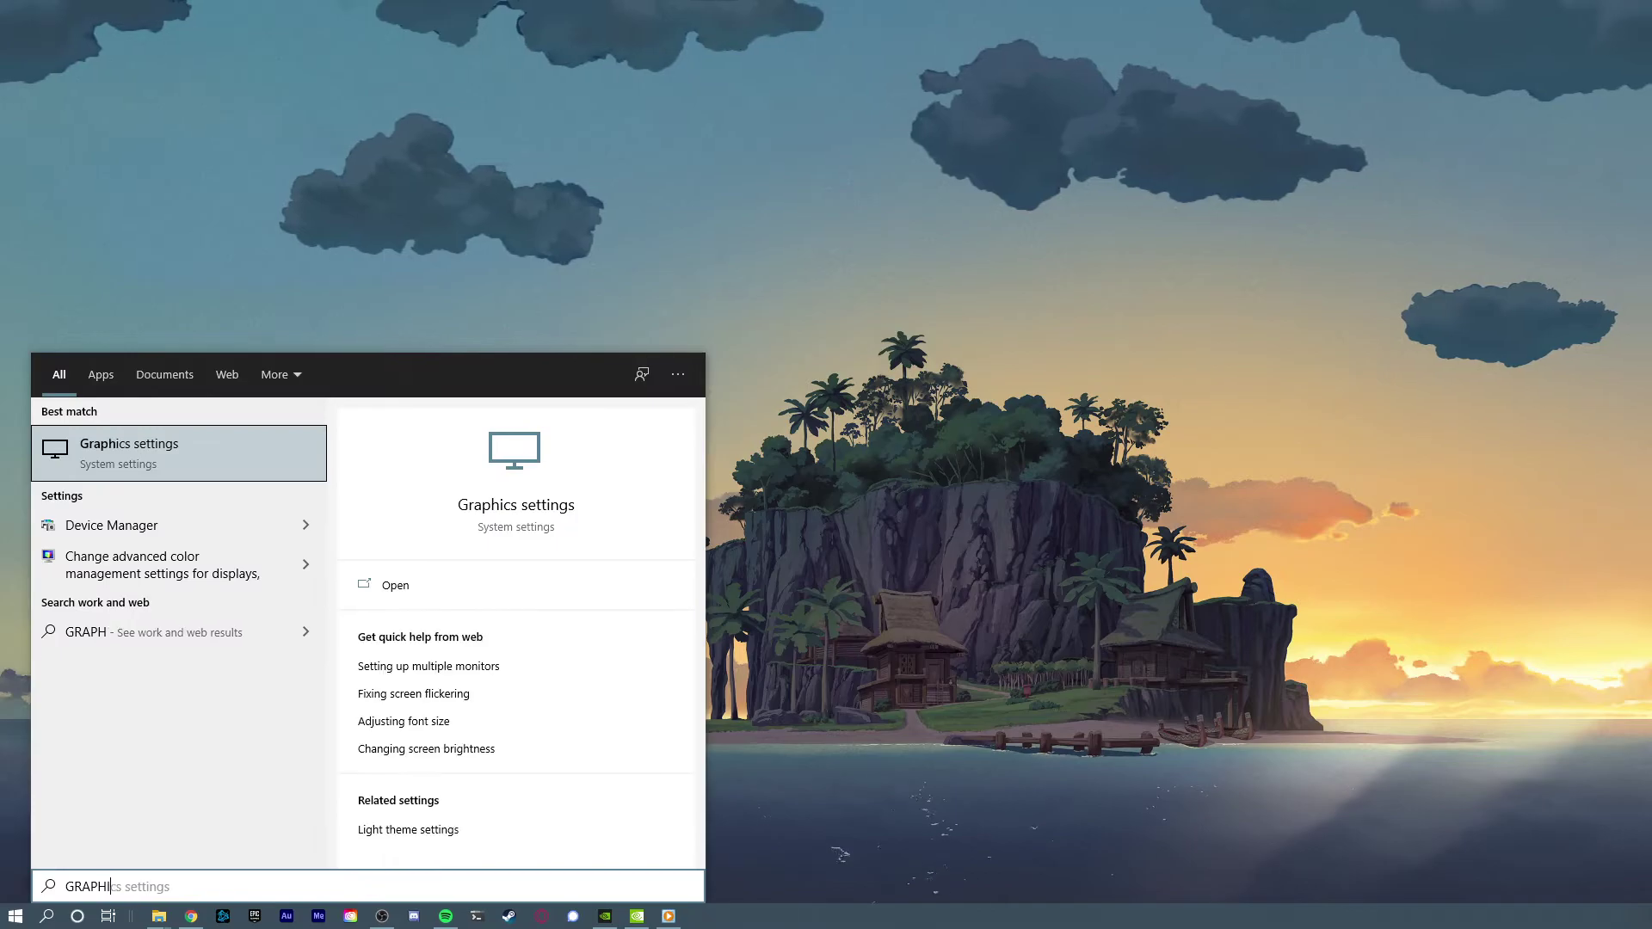
Open Graphics settings and browse for a program into D:\Program Files
key(Return)
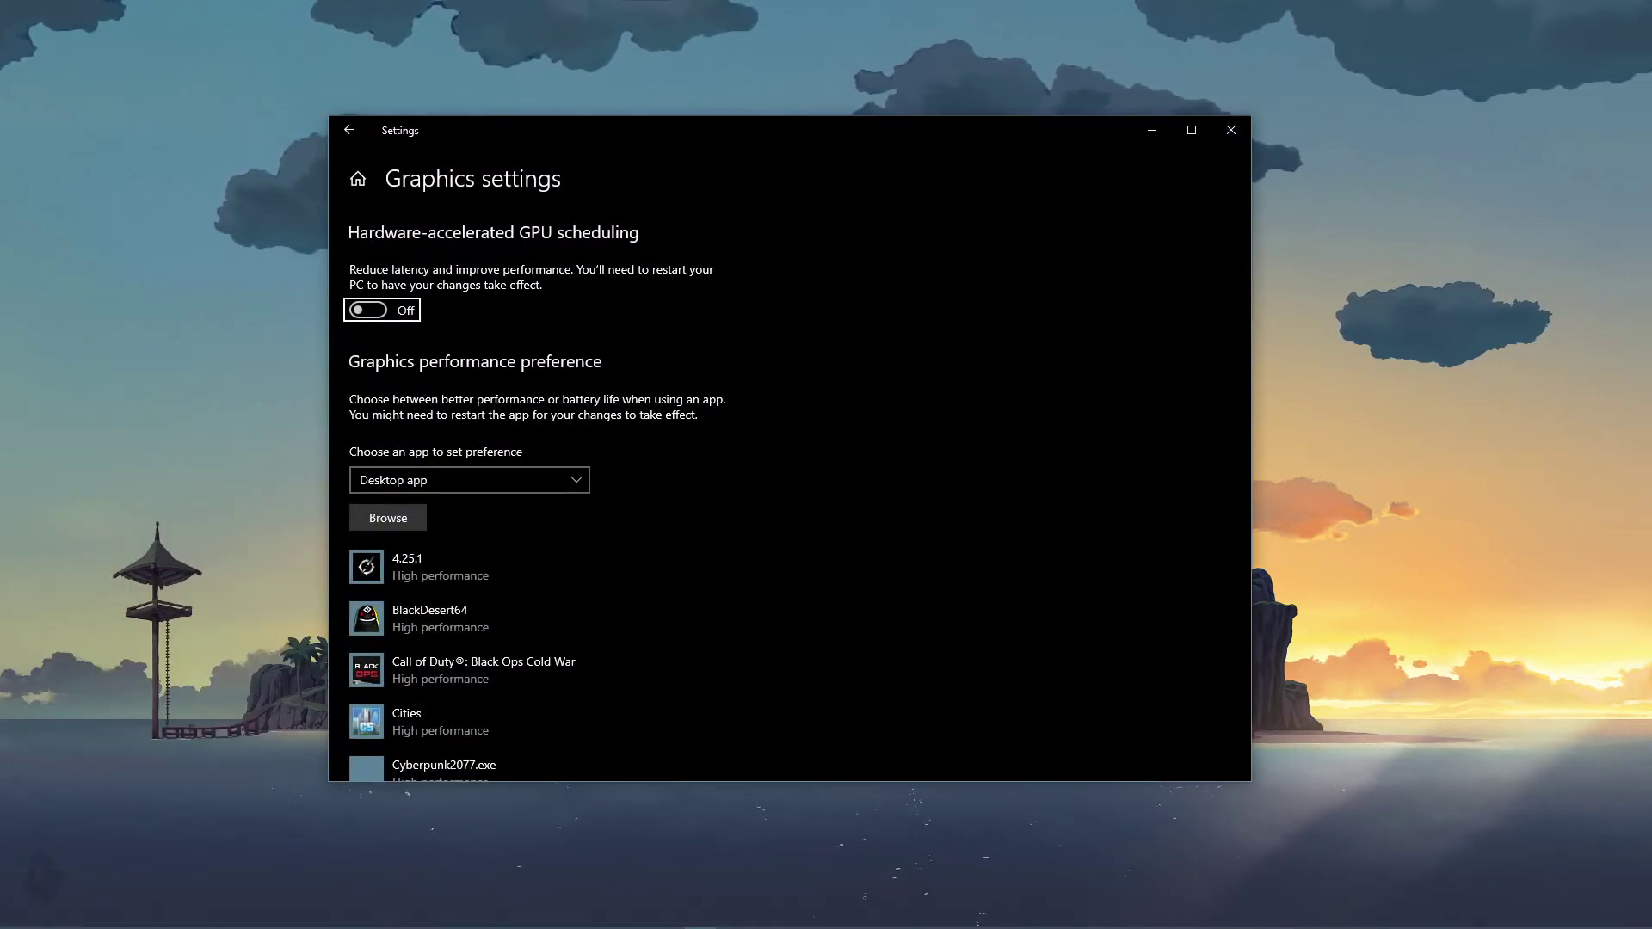
click(387, 518)
drag(974, 129, 874, 195)
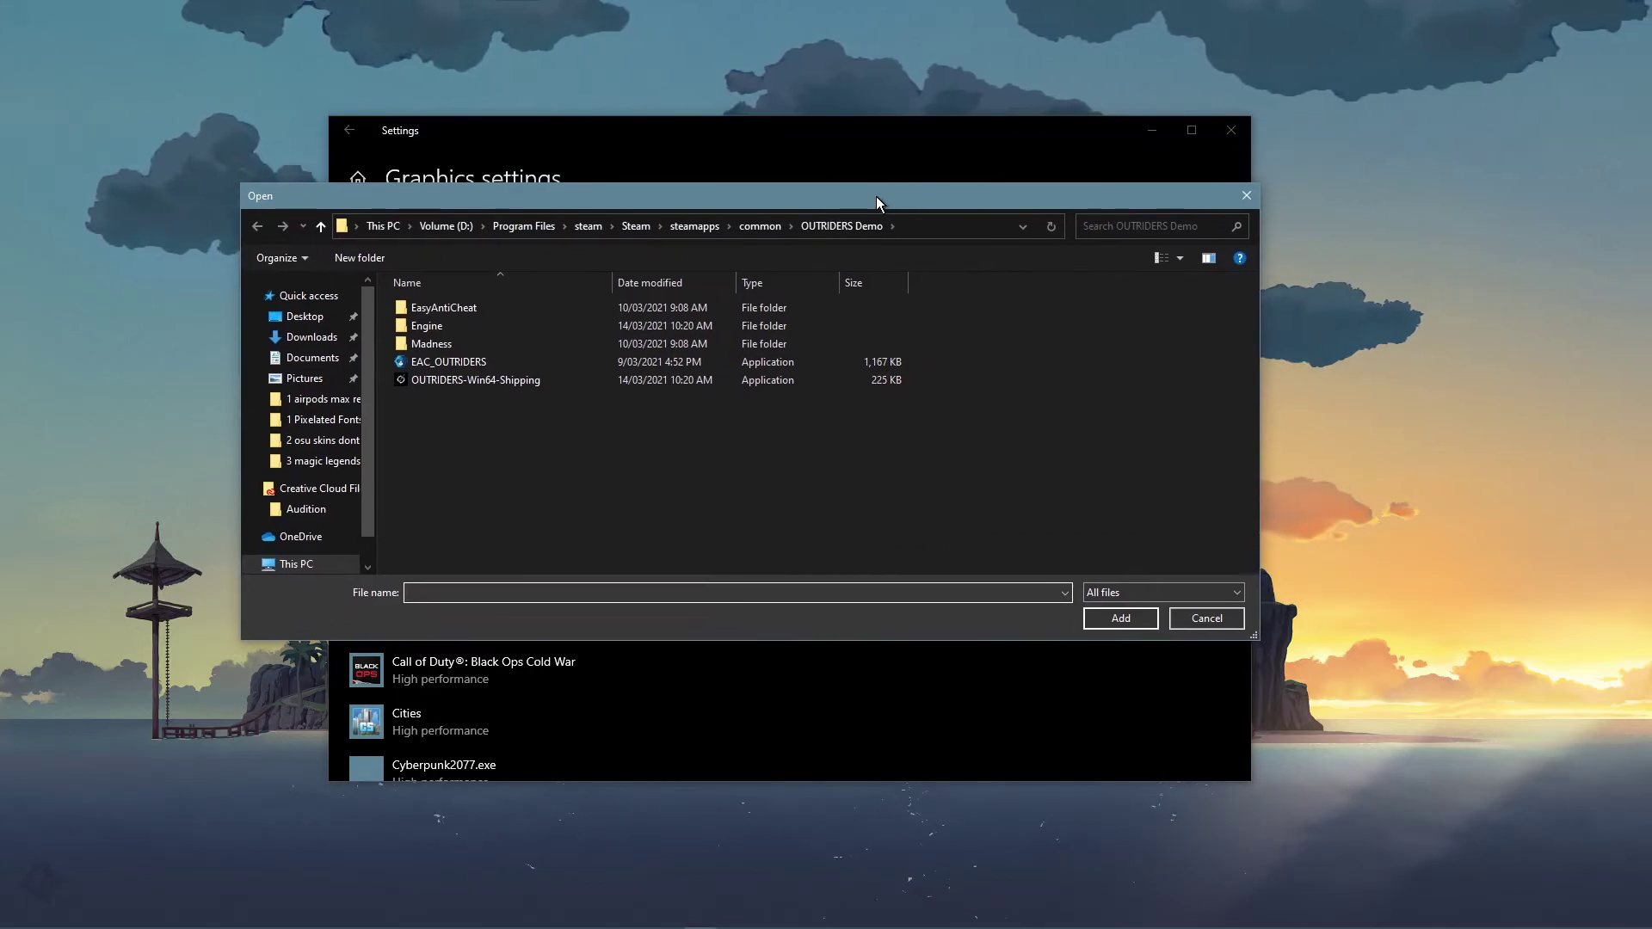
click(432, 224)
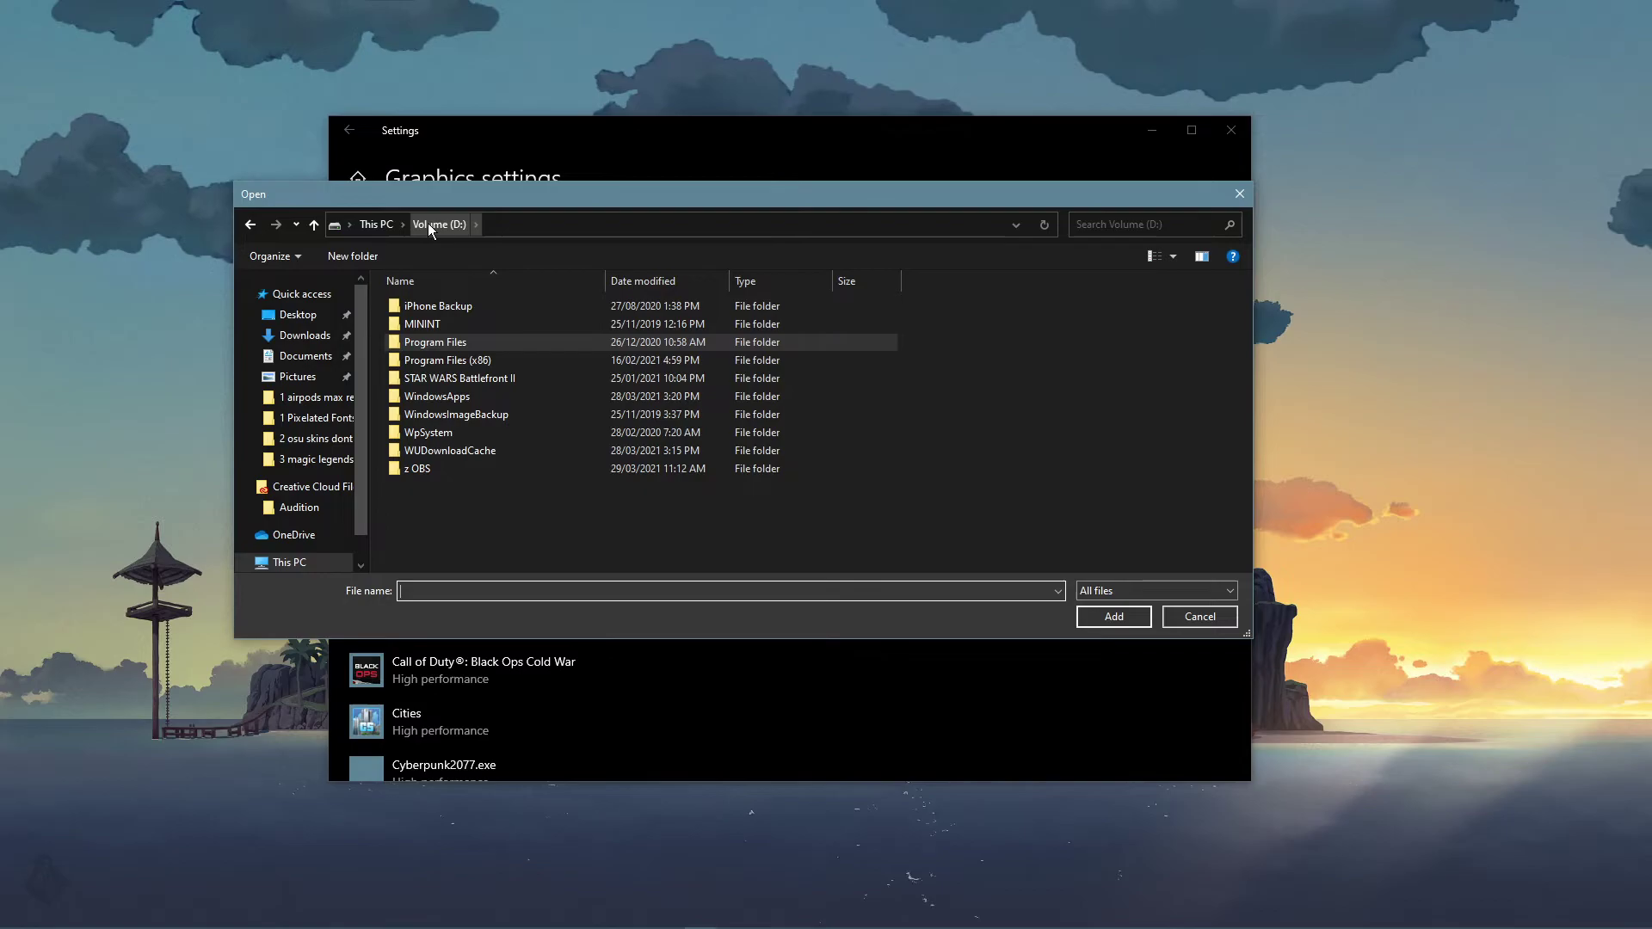
click(468, 342)
double_click(468, 342)
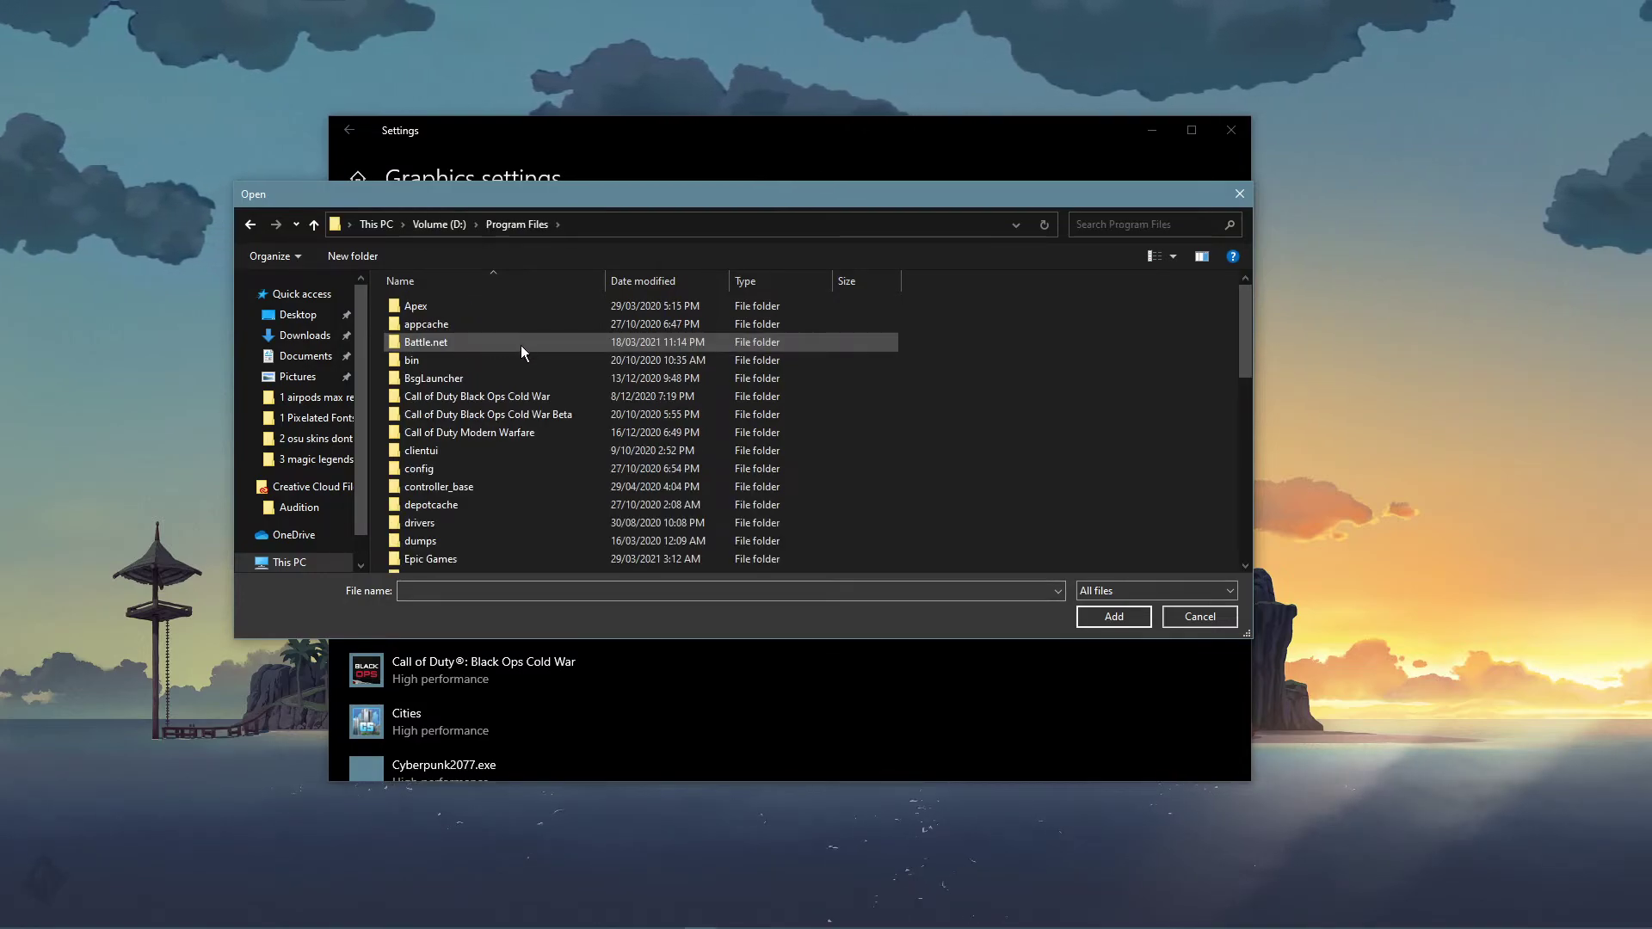
Add Magic Legends from Epic Games\MagicLegends to the graphics preference list
scroll(630, 399, down, 3)
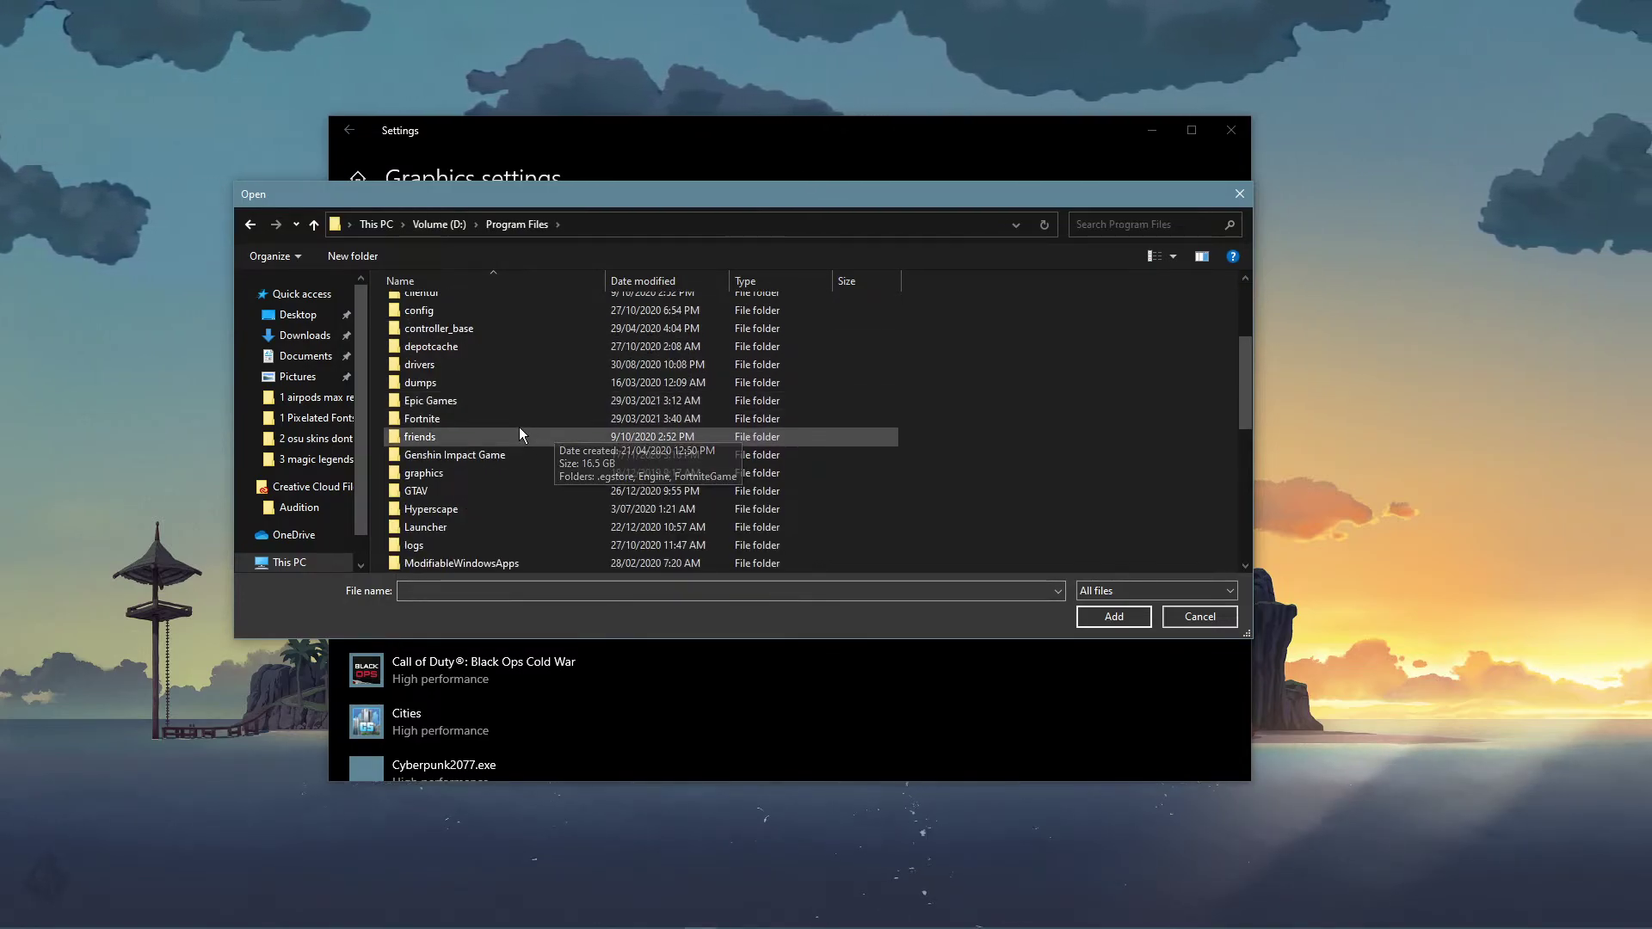
double_click(499, 403)
double_click(467, 344)
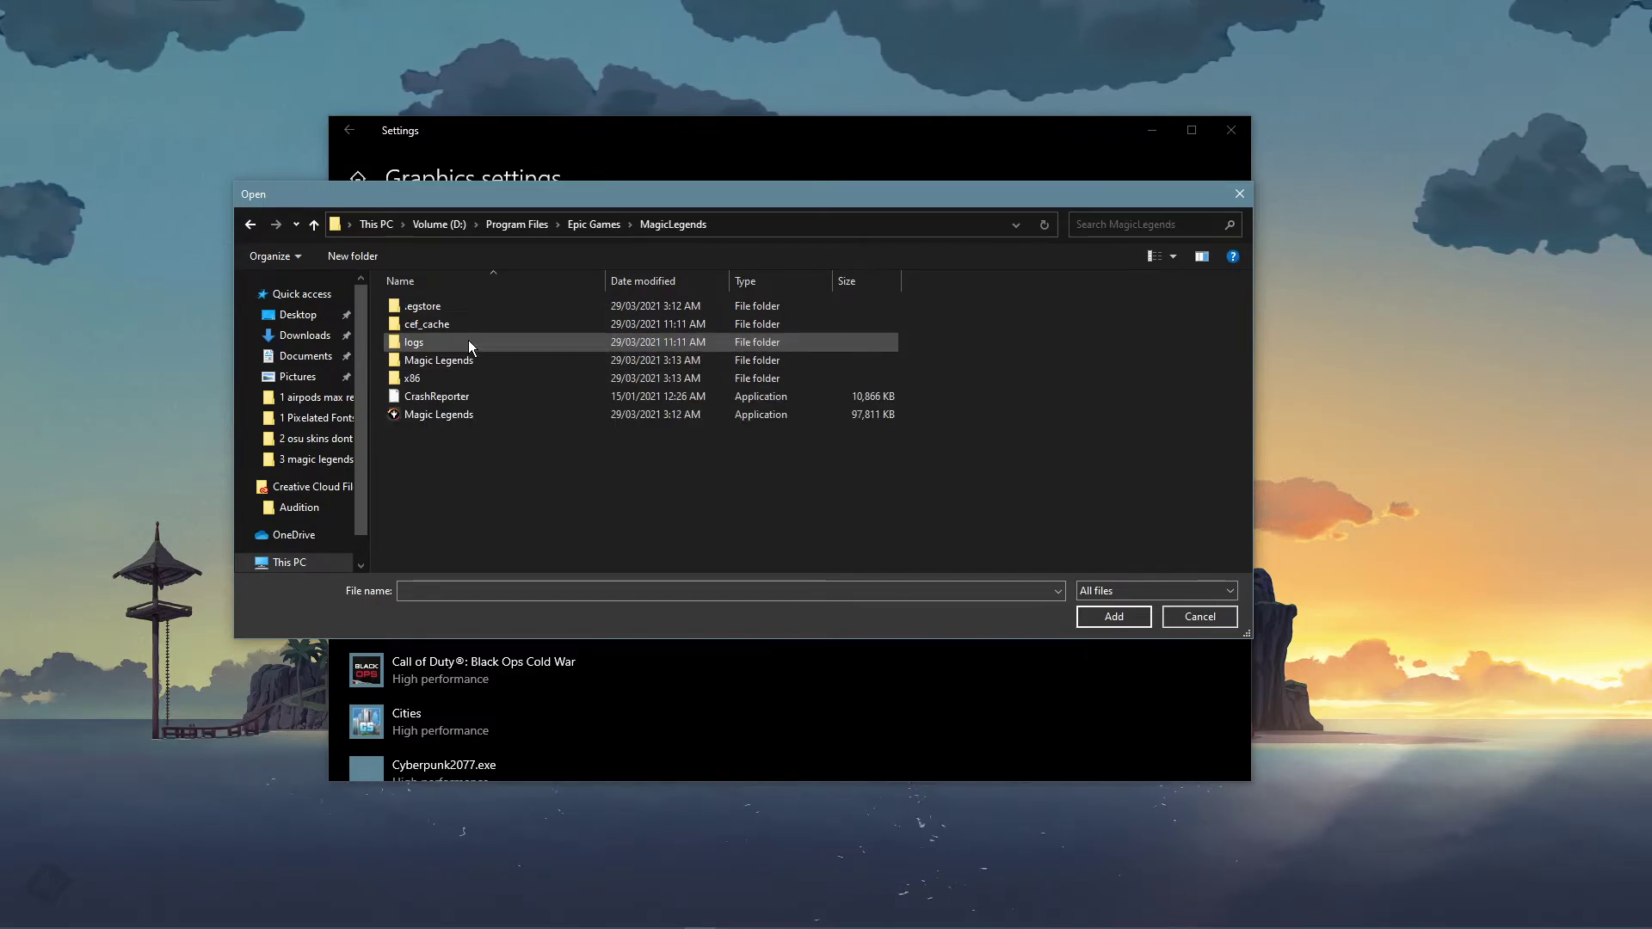
click(456, 415)
click(1102, 617)
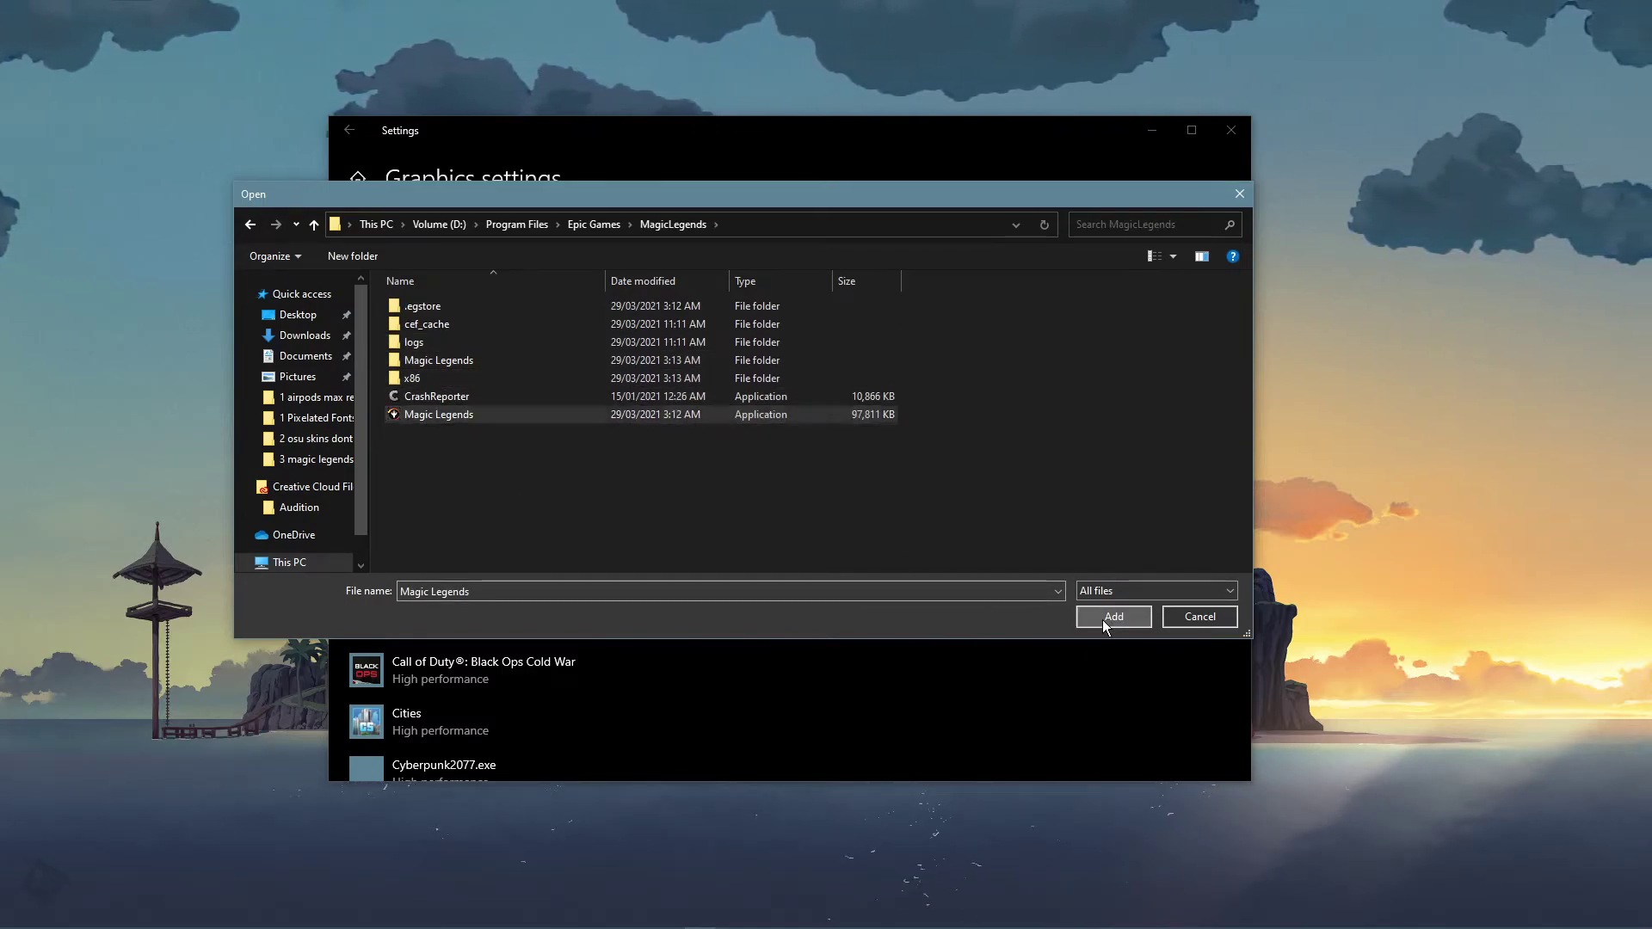
scroll(1085, 589, down, 3)
scroll(1084, 585, down, 1)
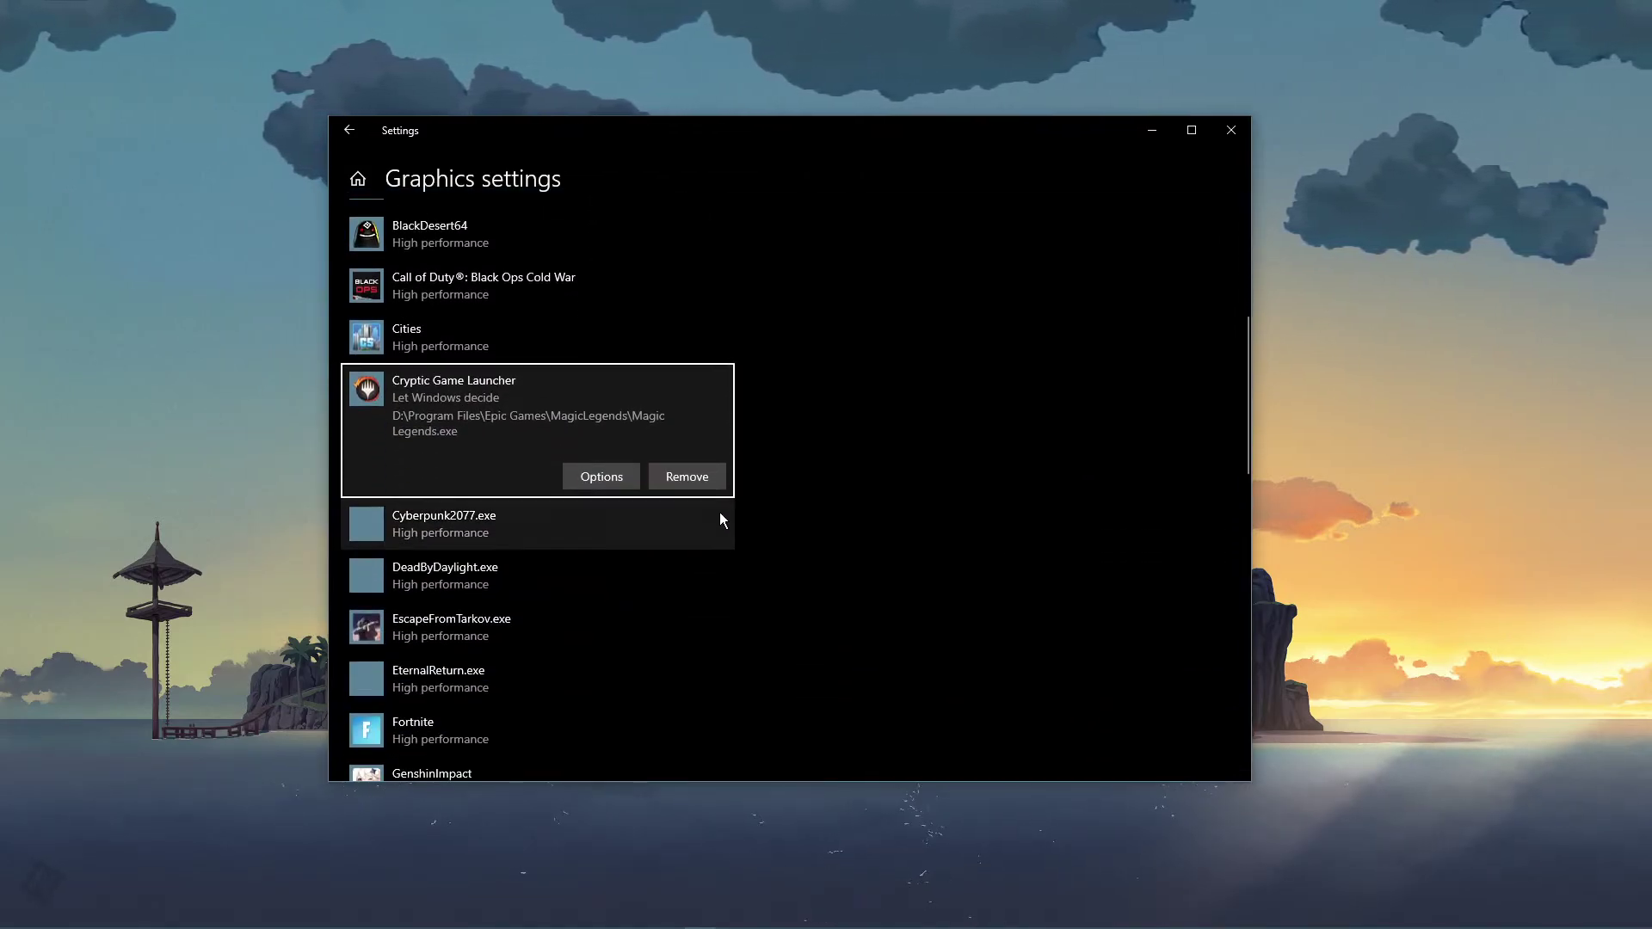
Give Cryptic Game Launcher the High performance graphics preference and save it
click(601, 477)
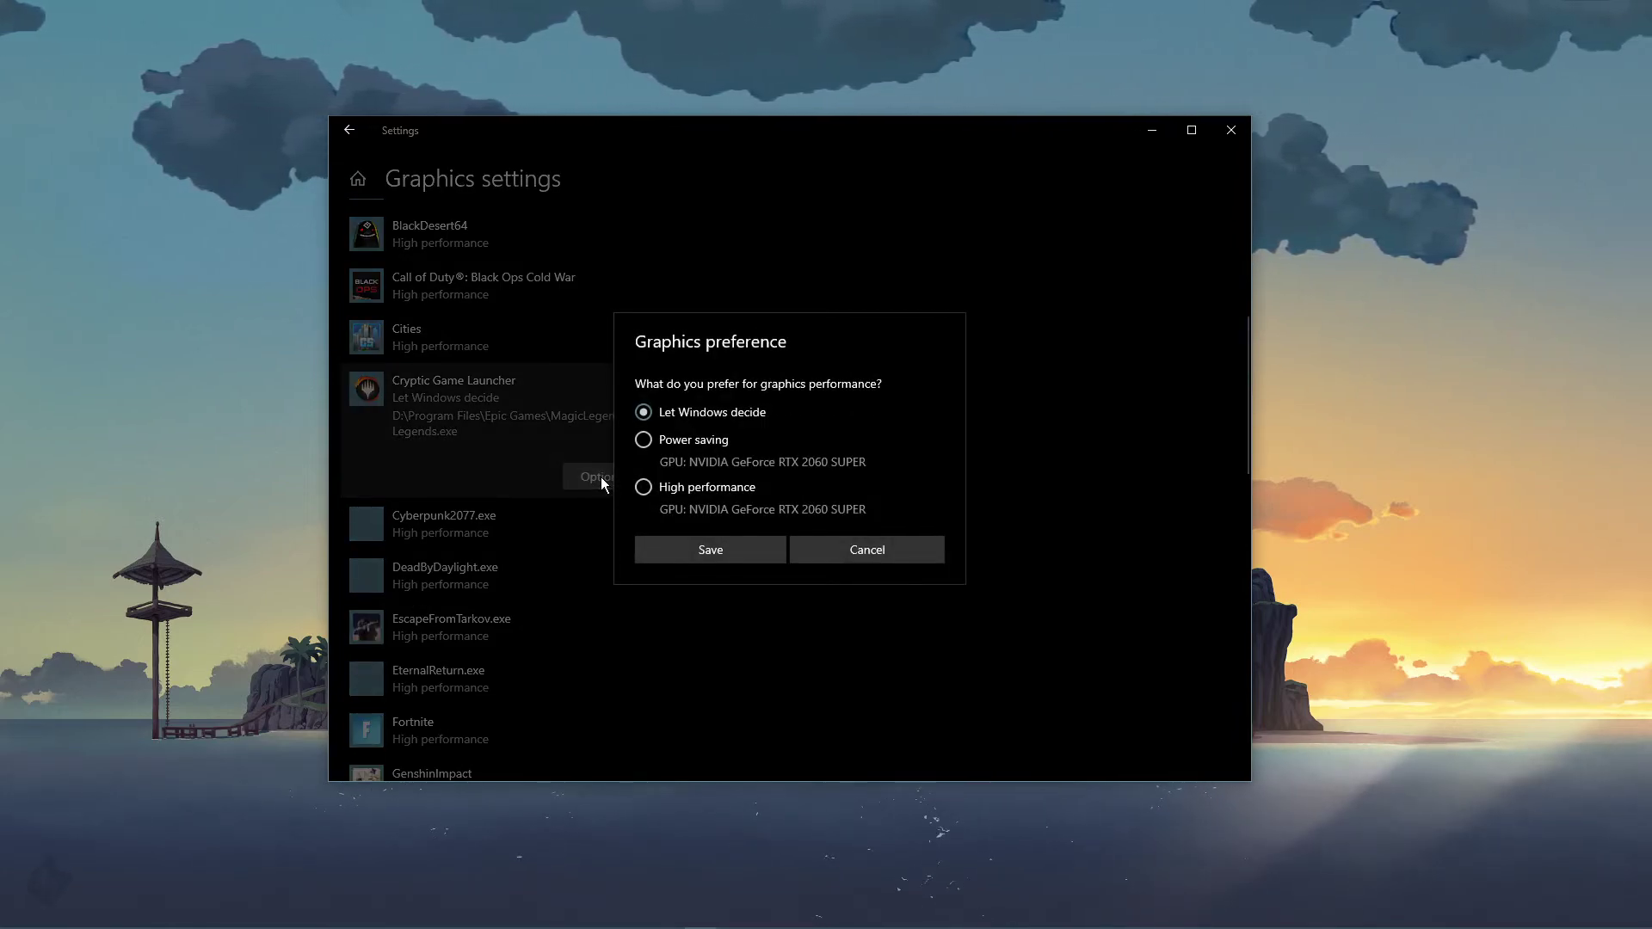
click(654, 488)
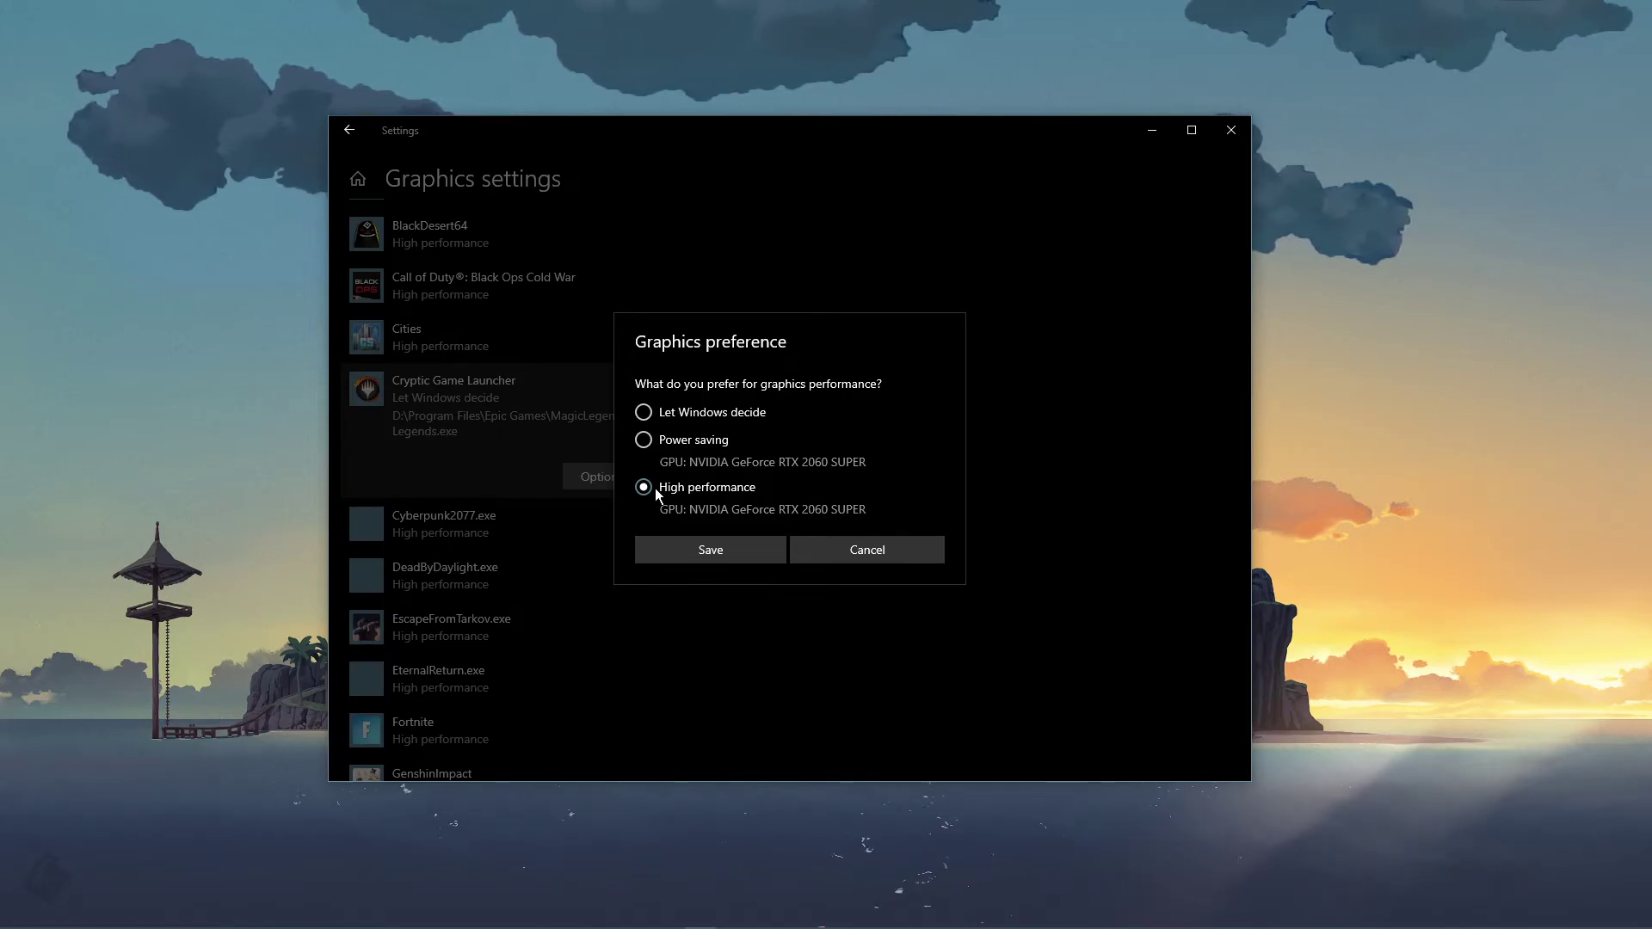
click(657, 548)
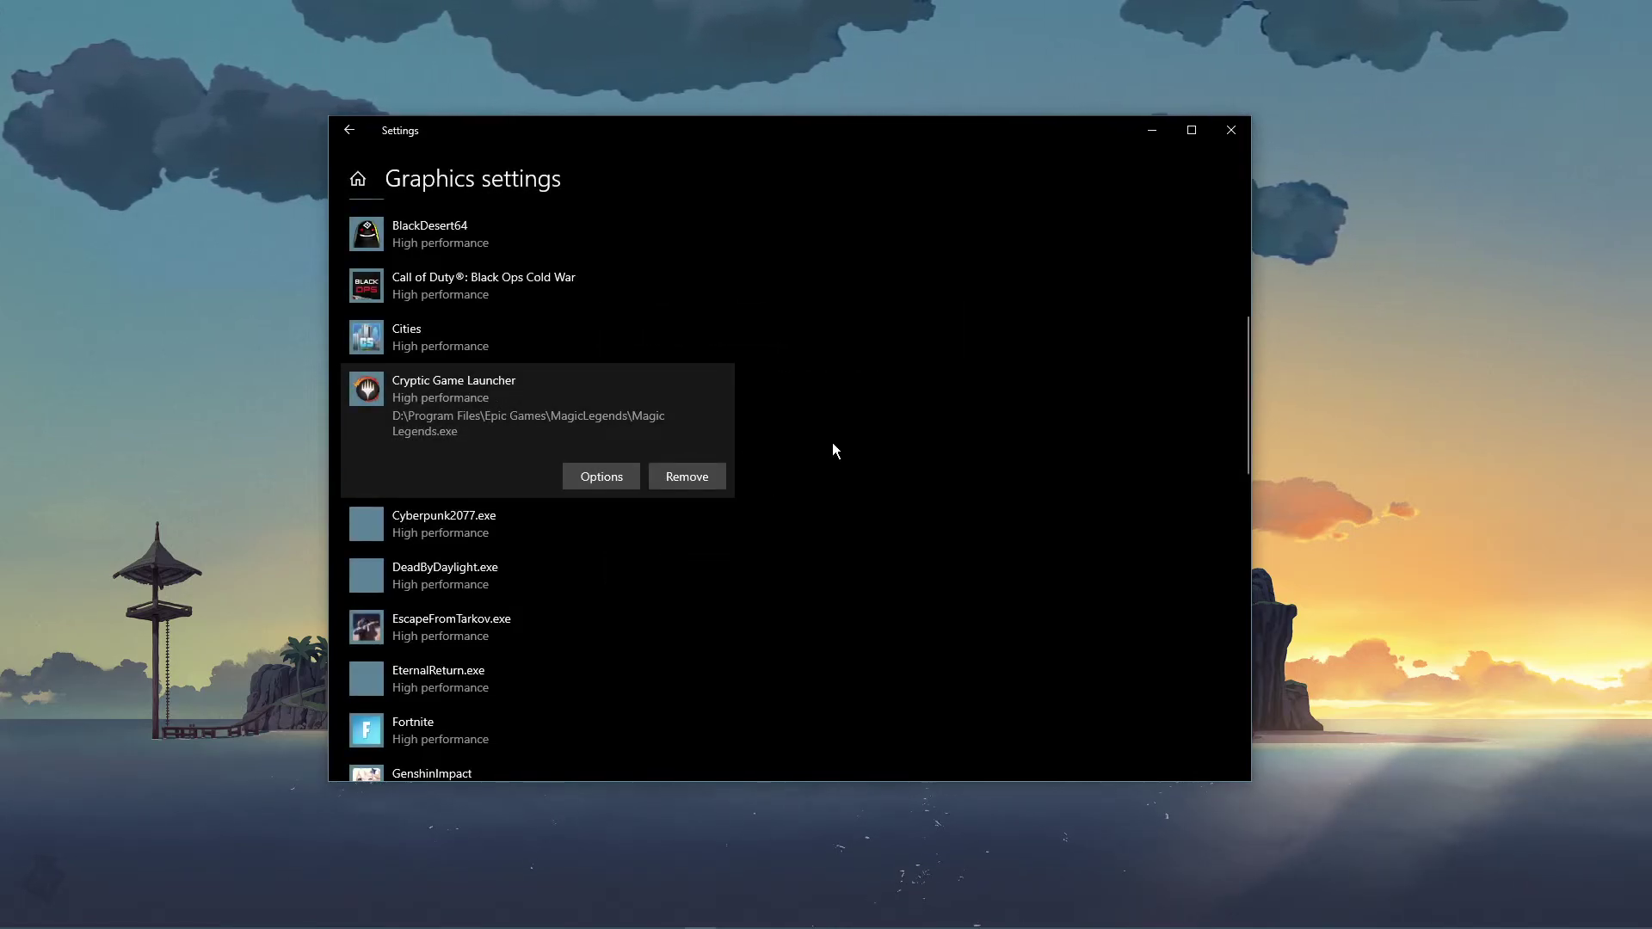
scroll(833, 443, down, 10)
scroll(833, 442, up, 6)
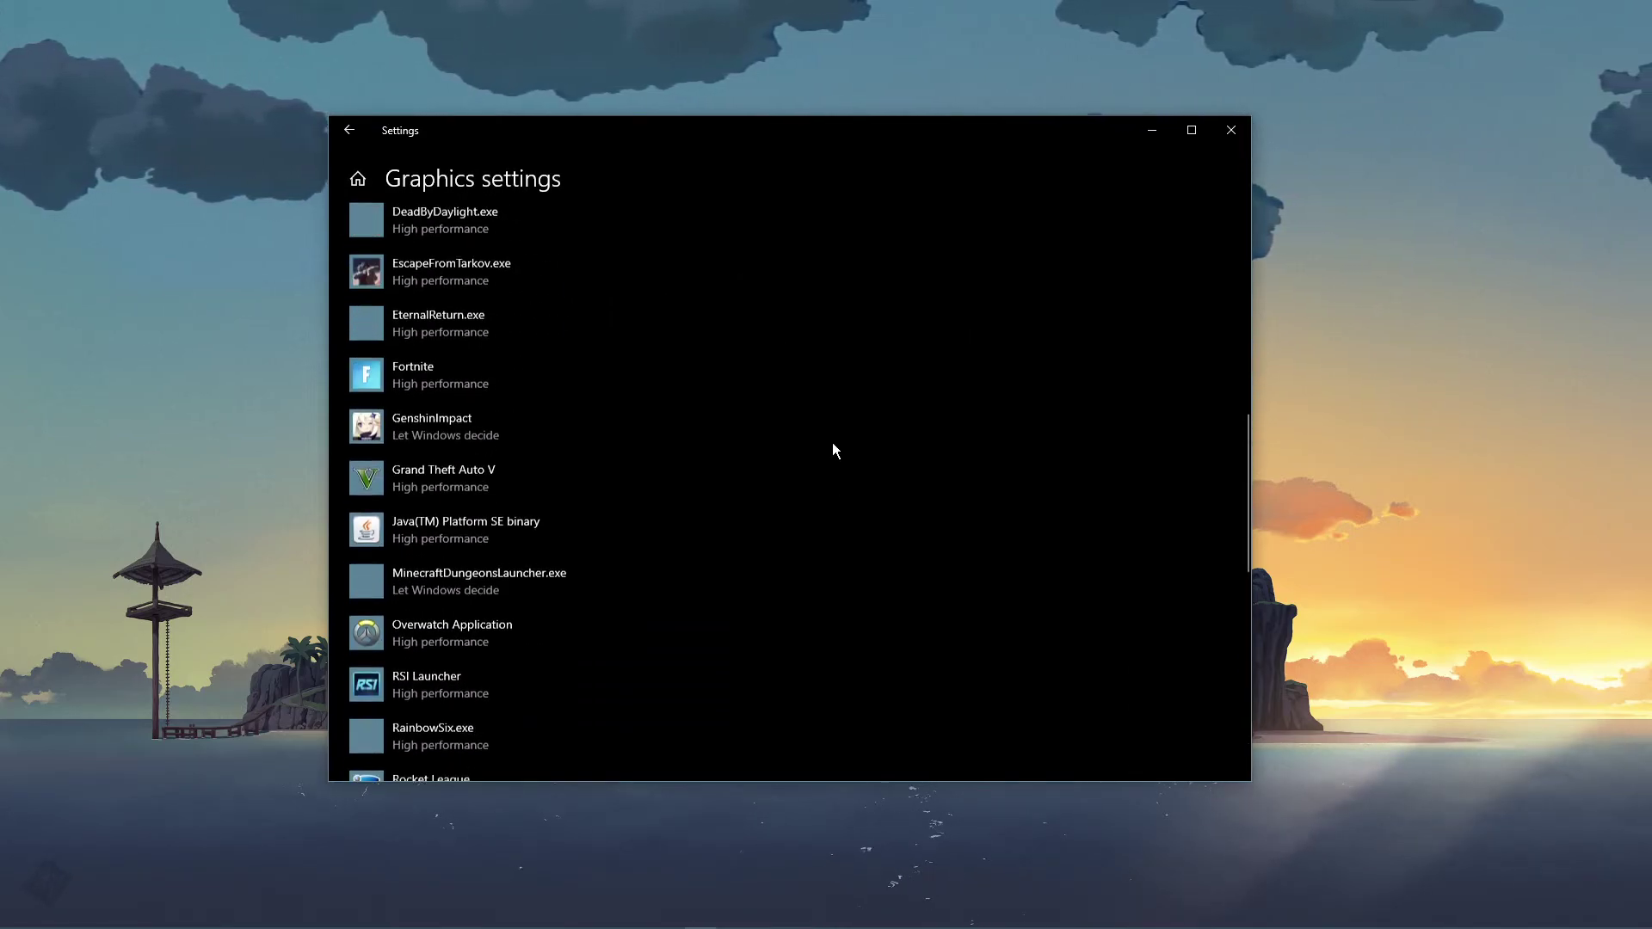
scroll(833, 451, up, 8)
scroll(833, 451, down, 3)
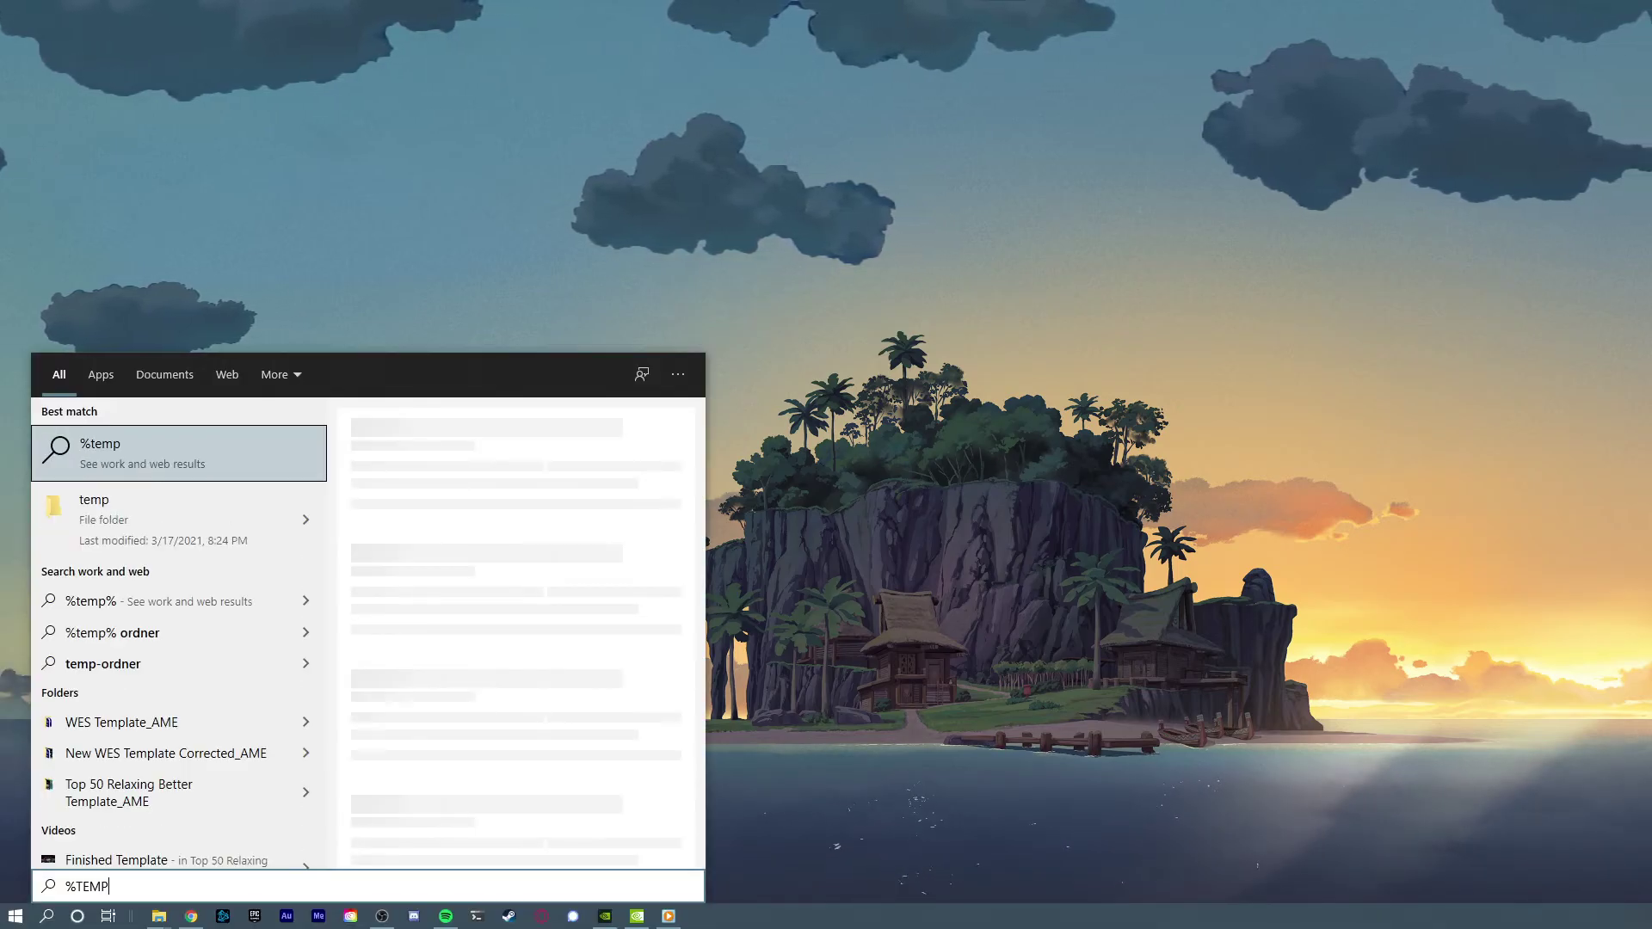
Open the %TEMP% folder and delete everything in it, skipping files still in use
key(Return)
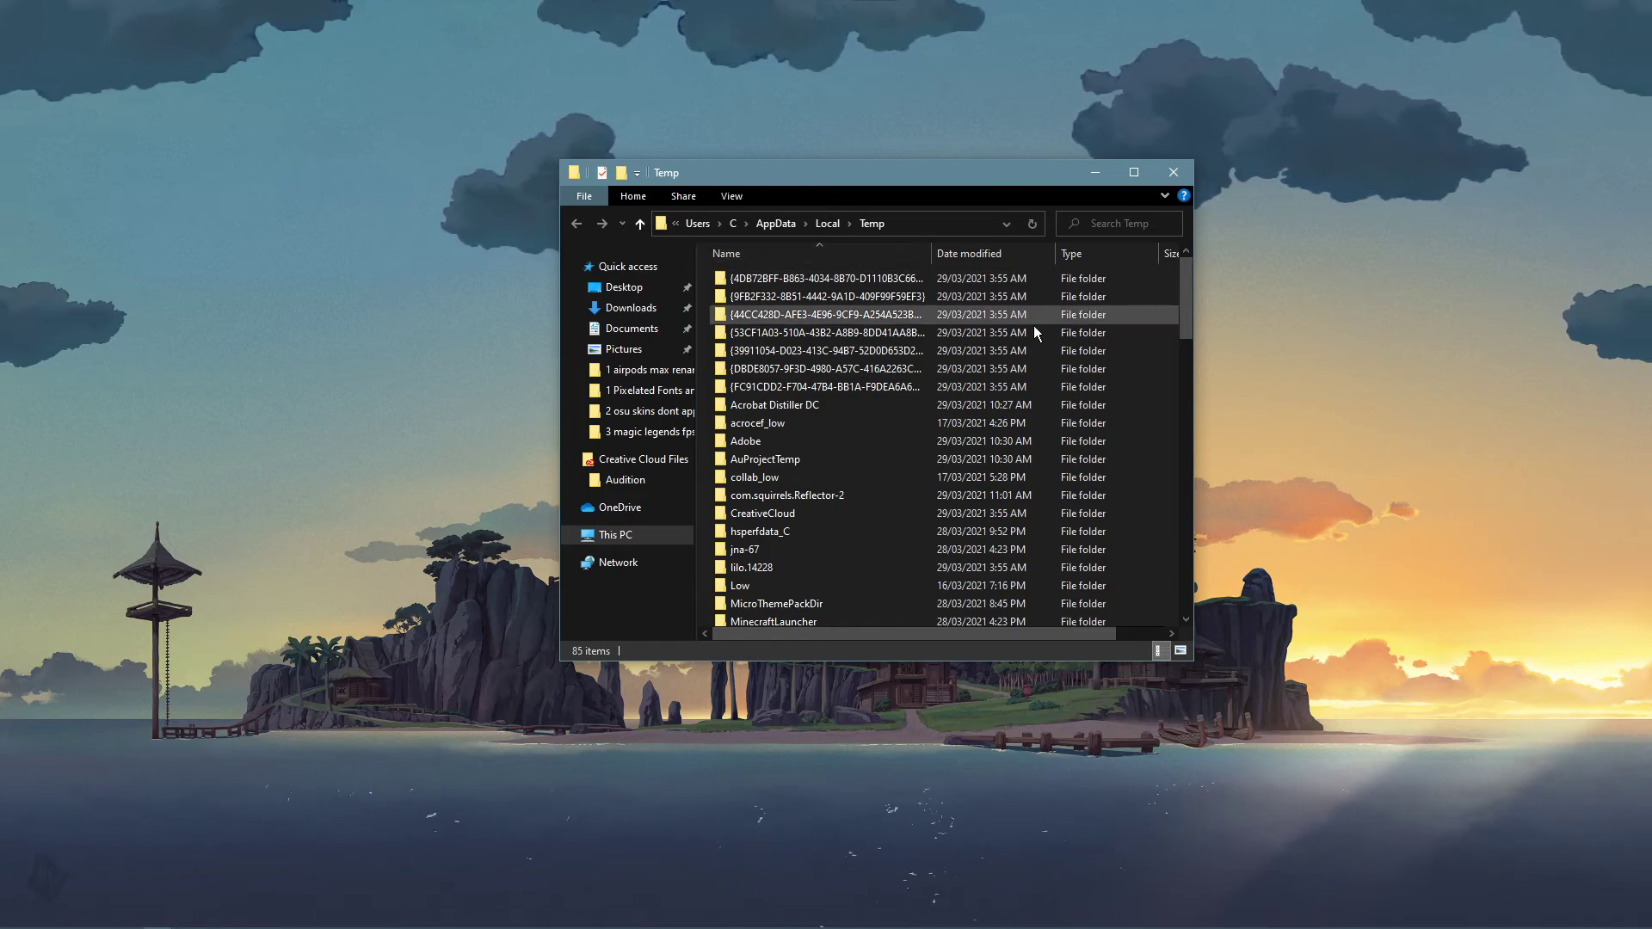
mouse_move(1182, 301)
mouse_down()
mouse_move(1164, 554)
mouse_move(1179, 301)
mouse_up()
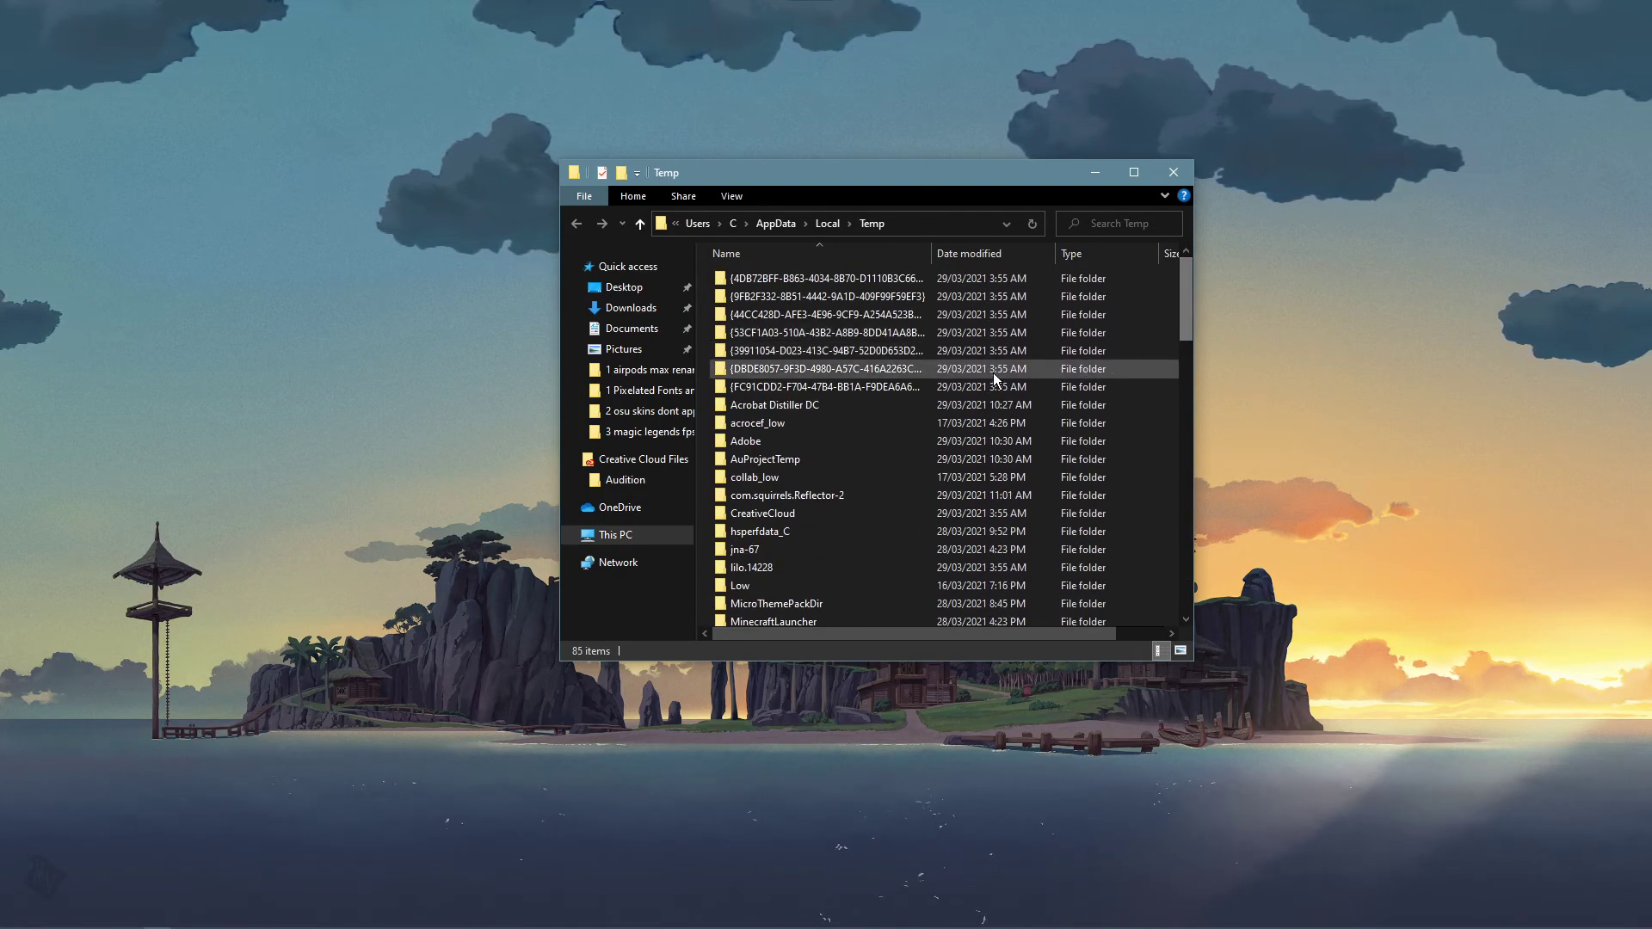
key(ctrl+a)
right_click(914, 369)
click(764, 619)
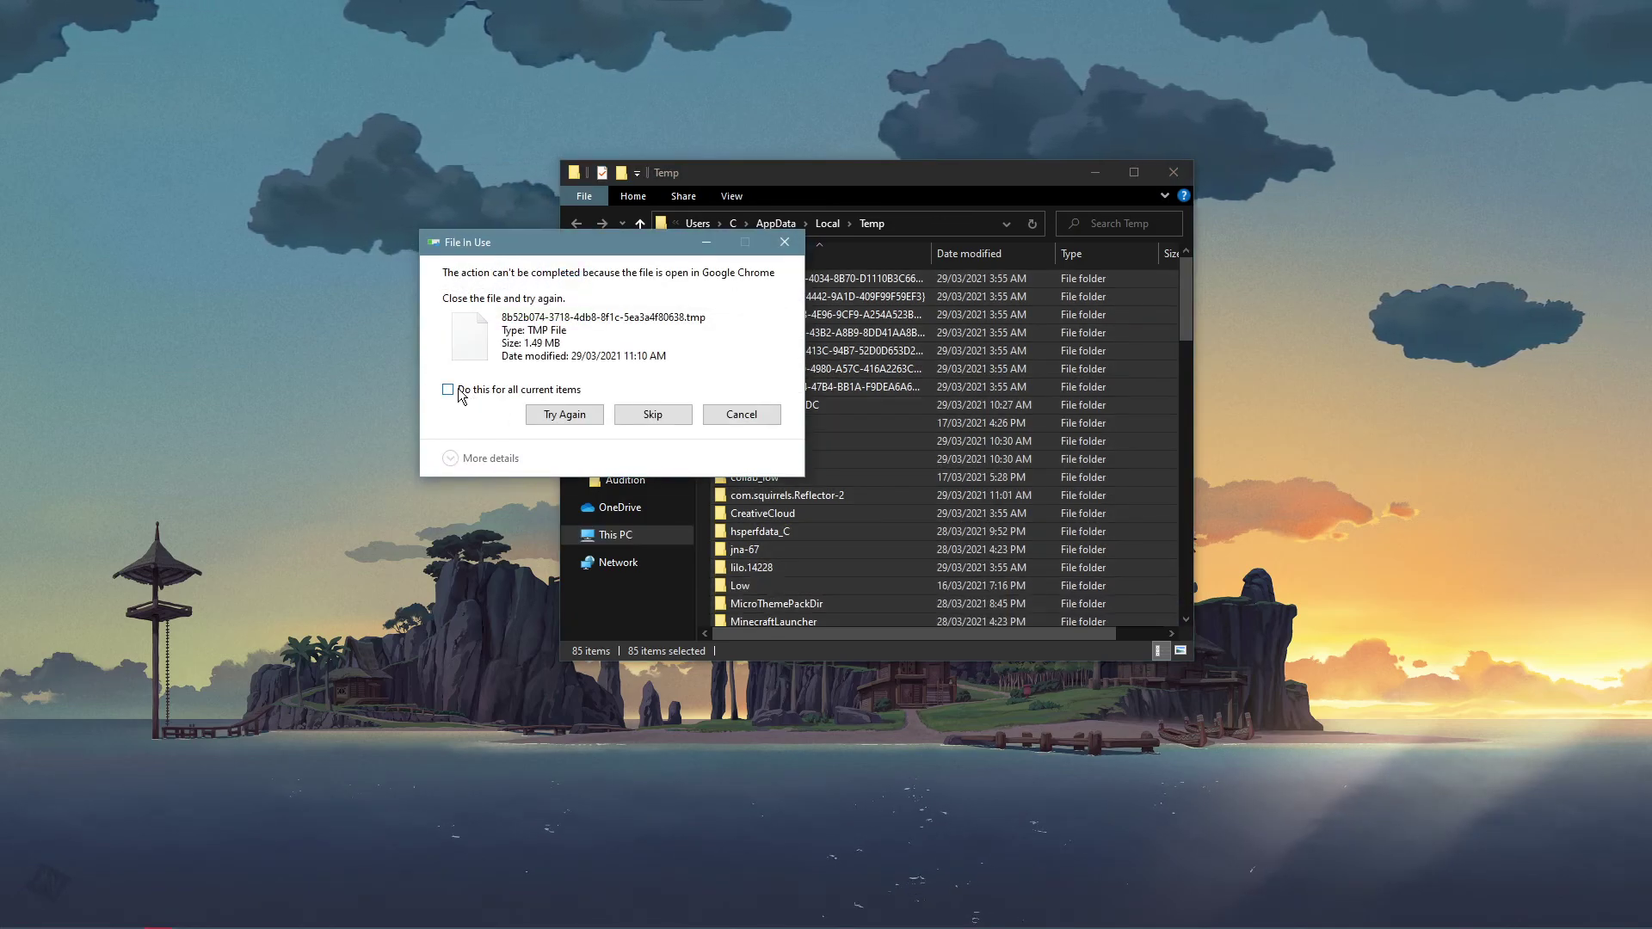
click(651, 415)
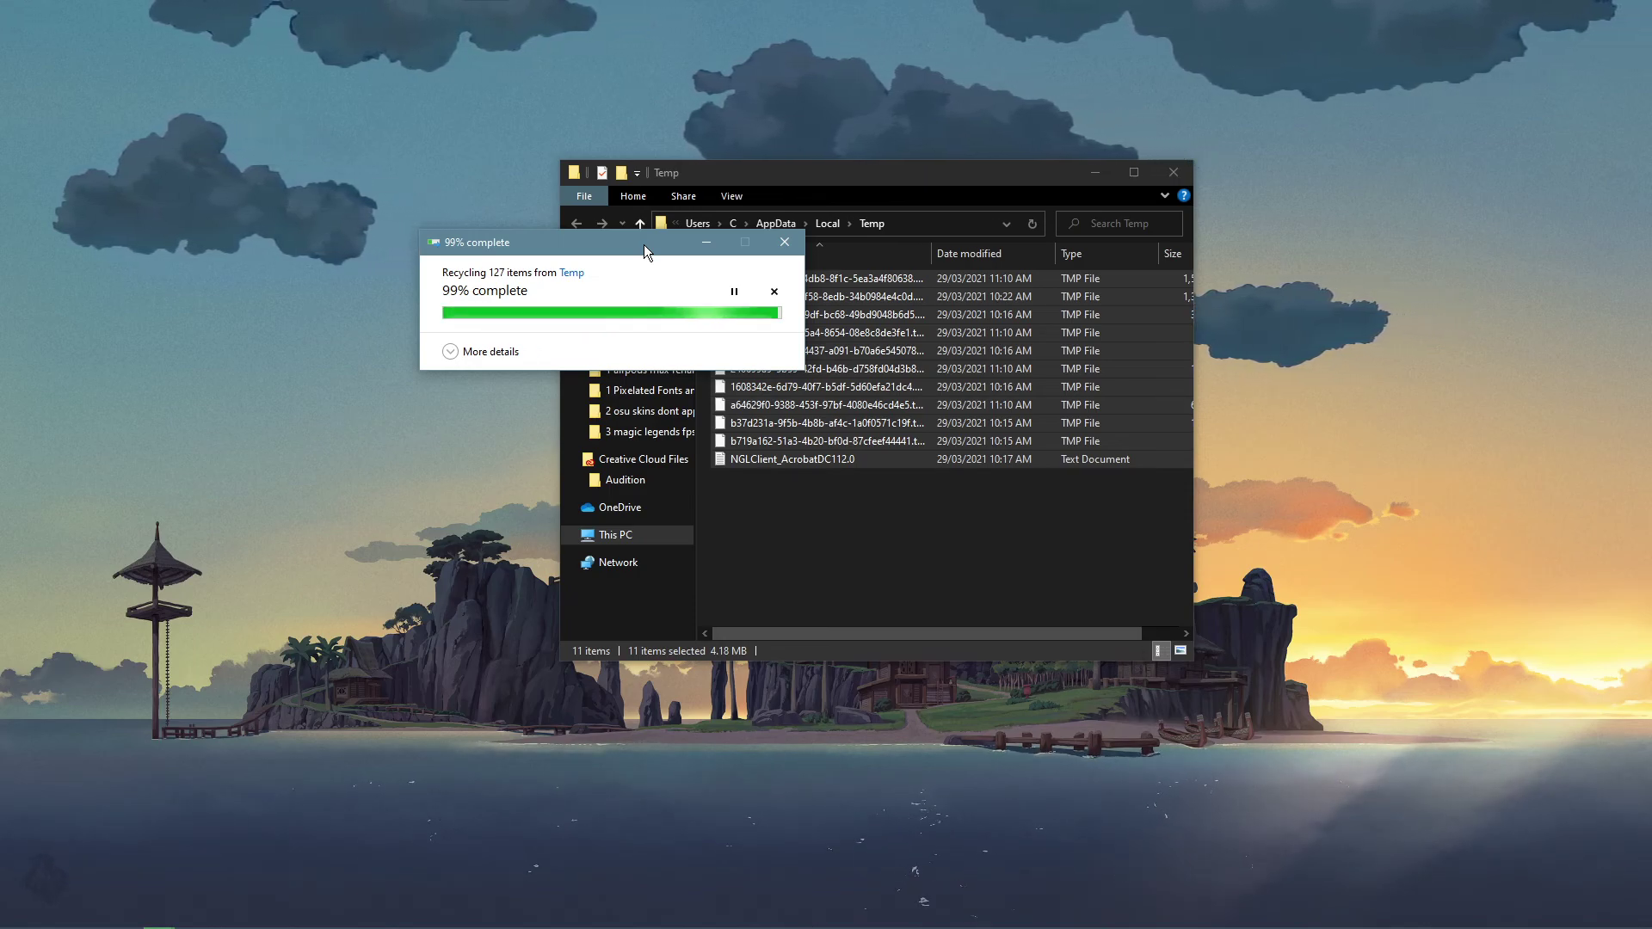
After 127 items are recycled, clear the selection and close the Temp folder window
drag(643, 243, 1543, 326)
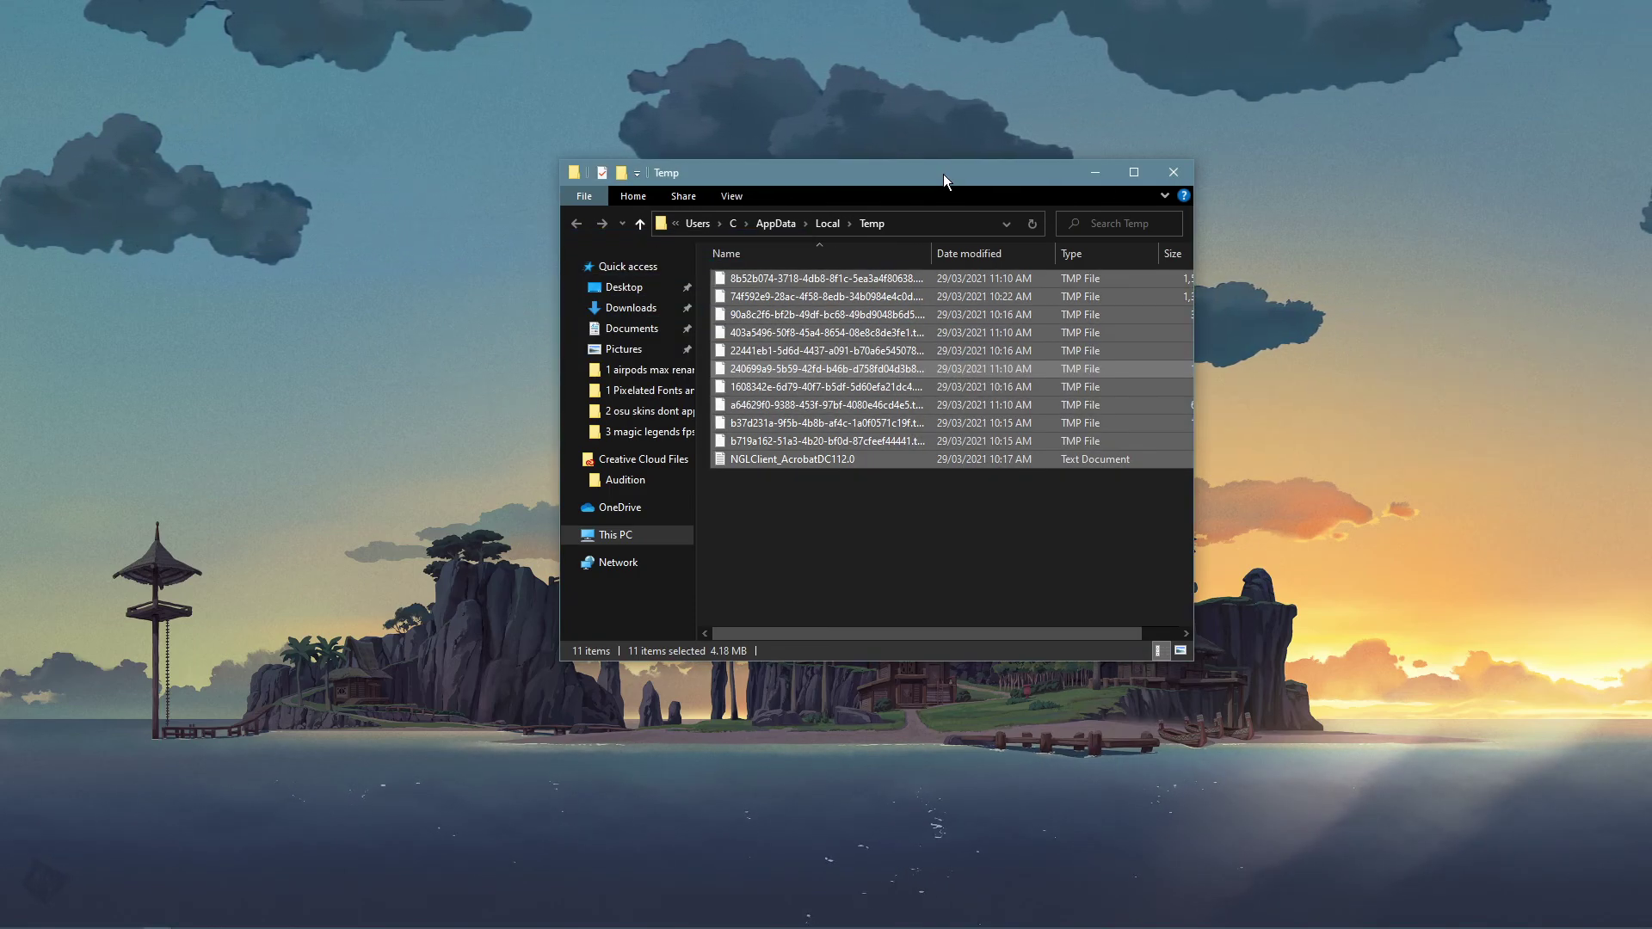
click(970, 546)
click(1172, 174)
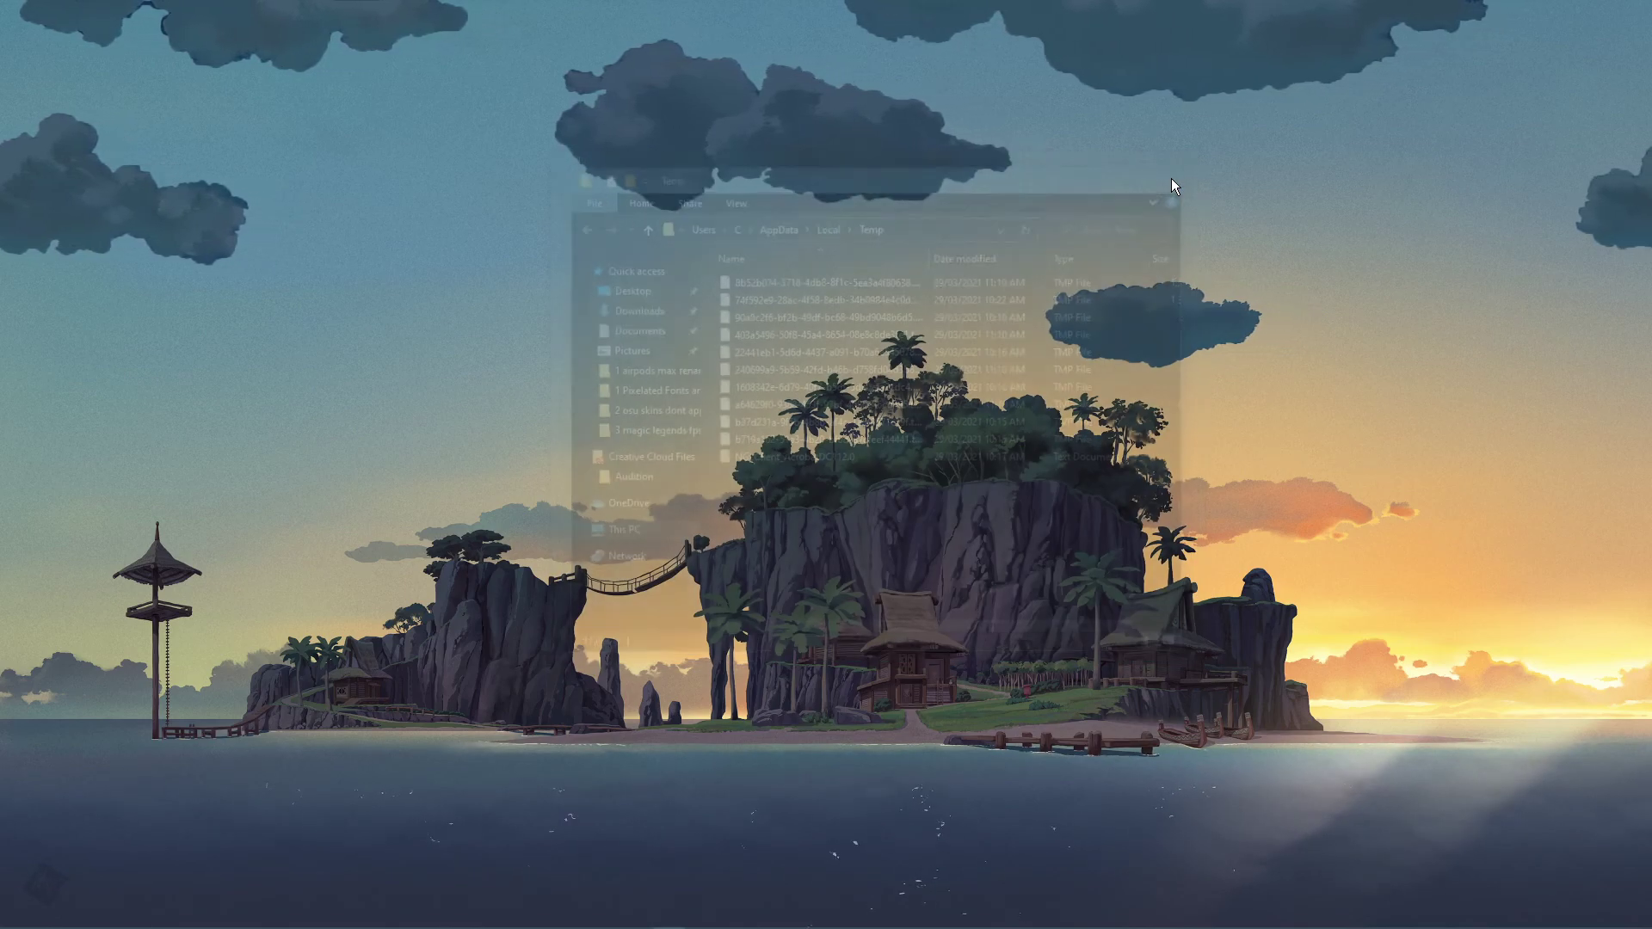